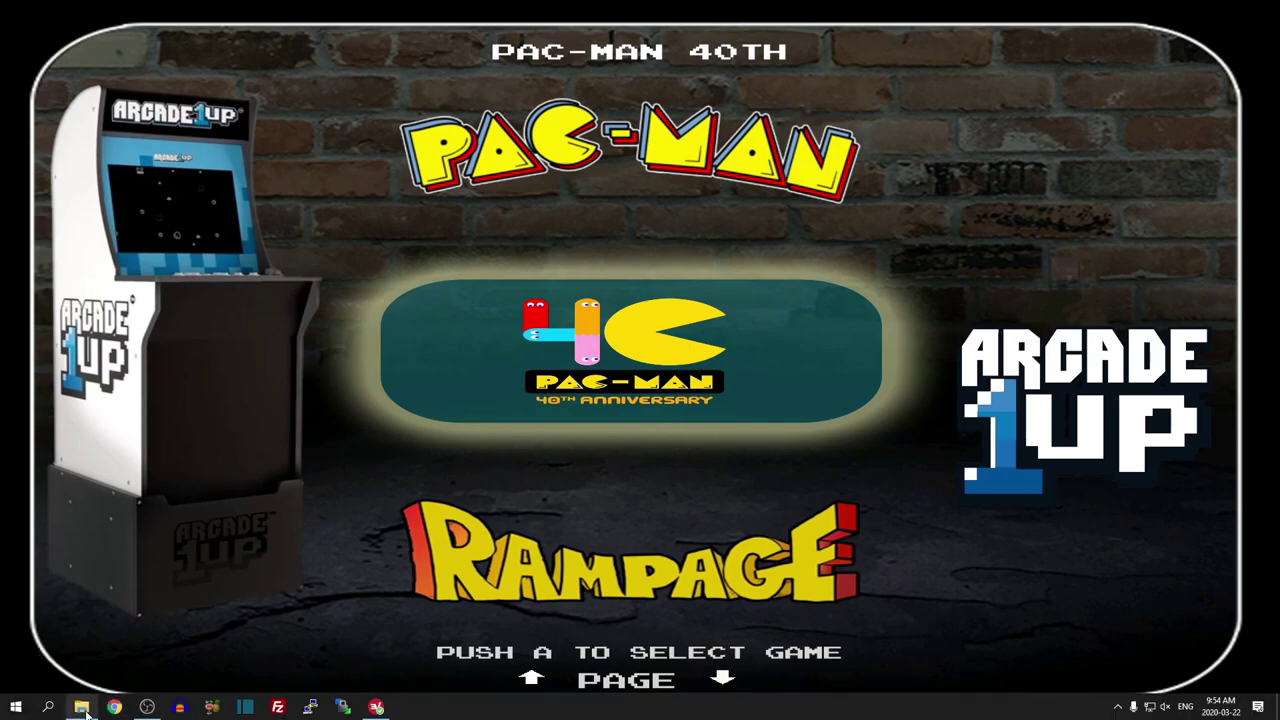
Step: Bring the File Explorer window with the Arcade1UP PC Edition Files folder to the front
left_click(81, 707)
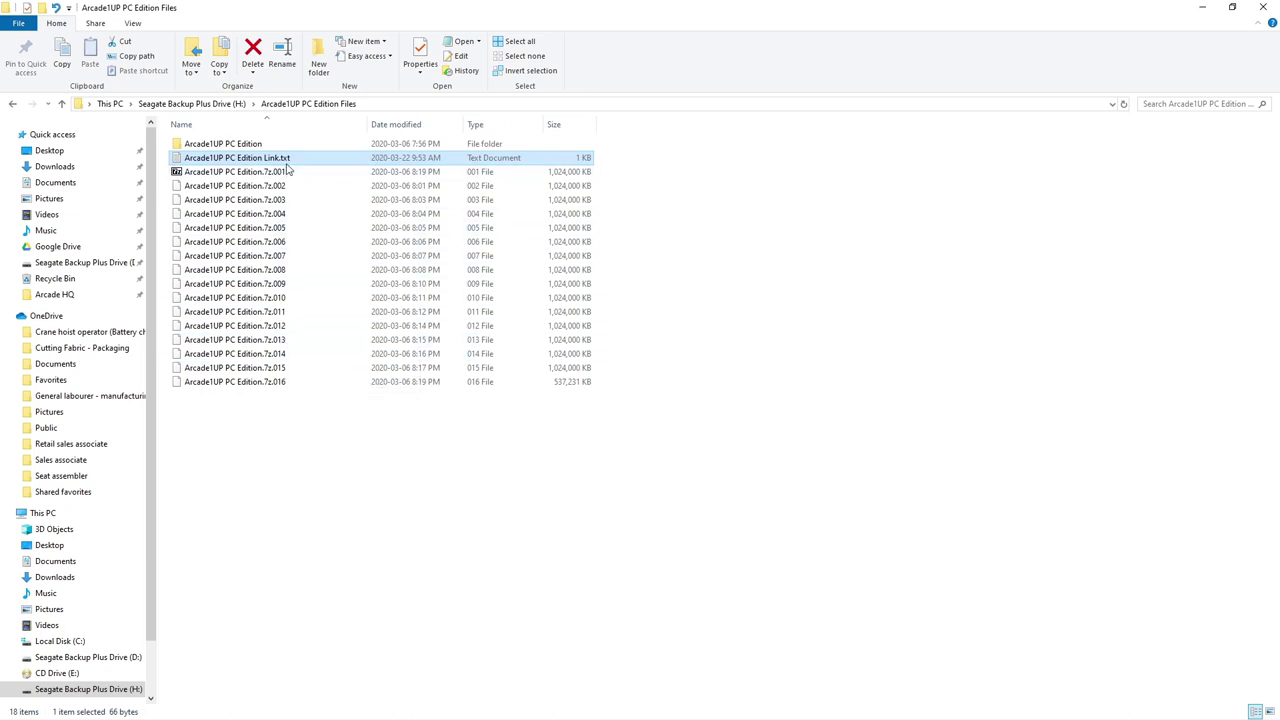
Step: Copy the Google Drive link from Arcade1UP PC Edition Link.txt in Notepad, then close Notepad
double_click(255, 162)
left_click(529, 132)
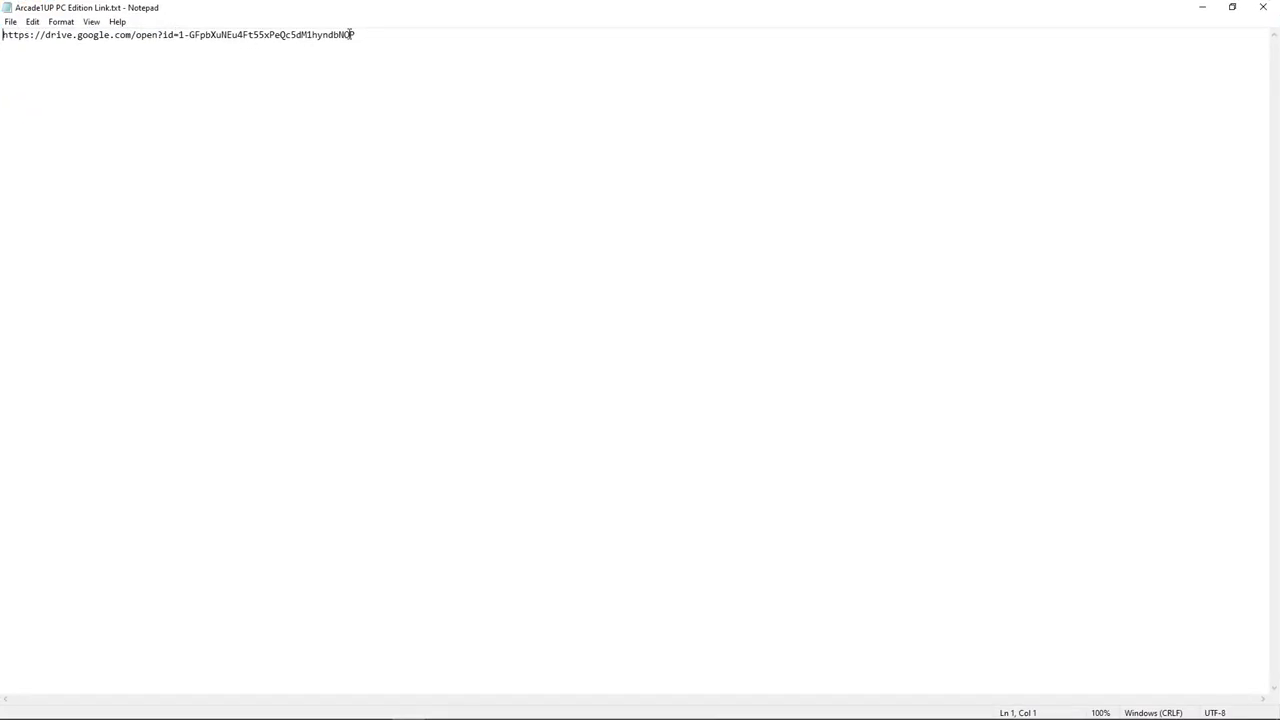
left_click_drag(356, 34, 1, 57)
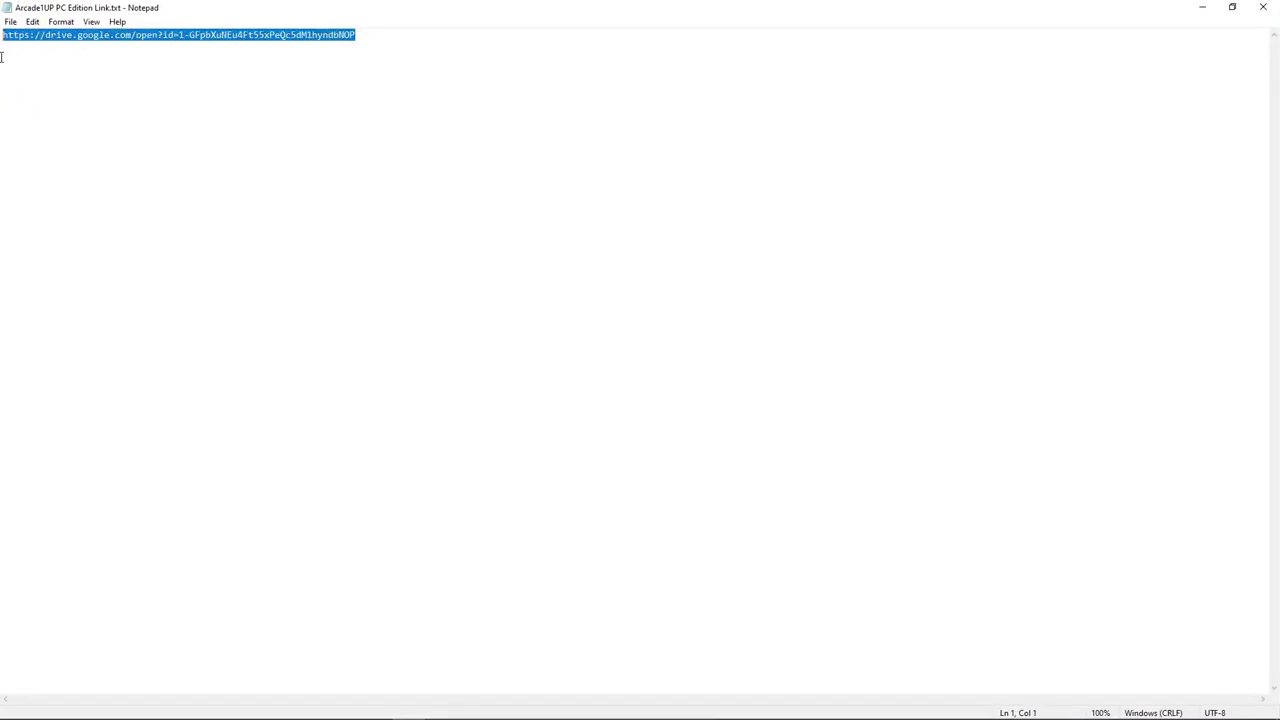
right_click(159, 39)
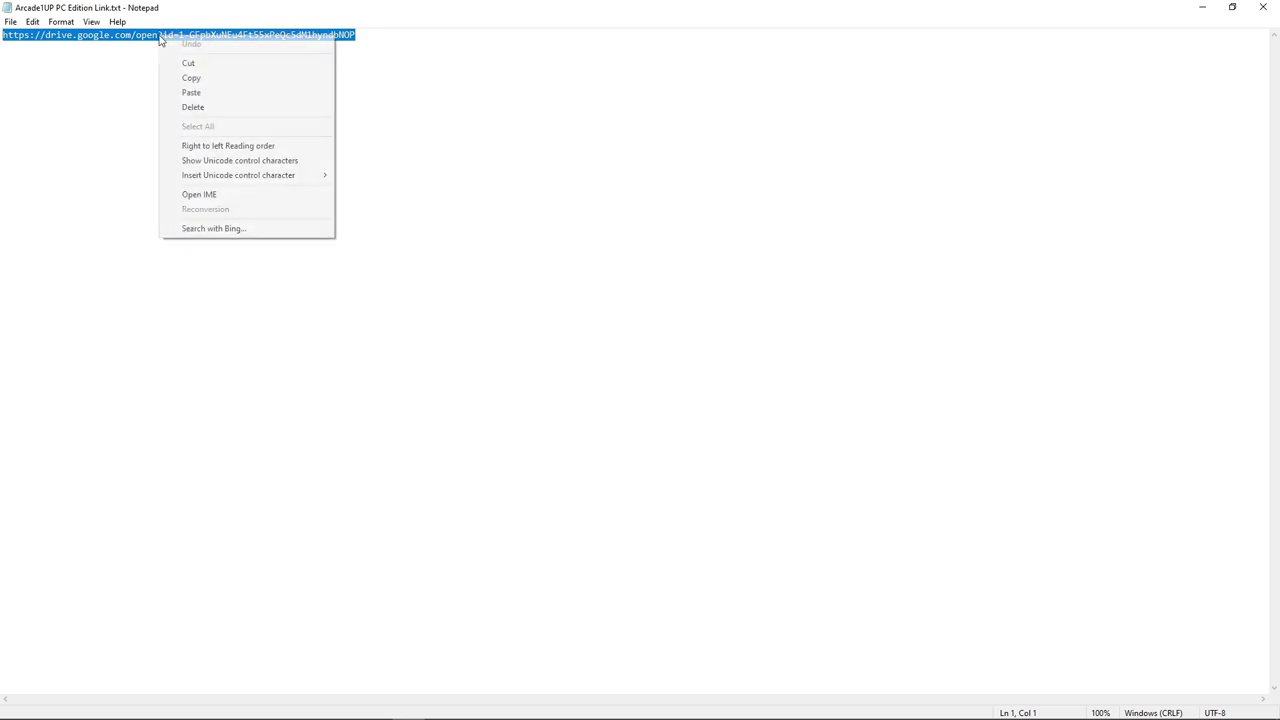
left_click(195, 78)
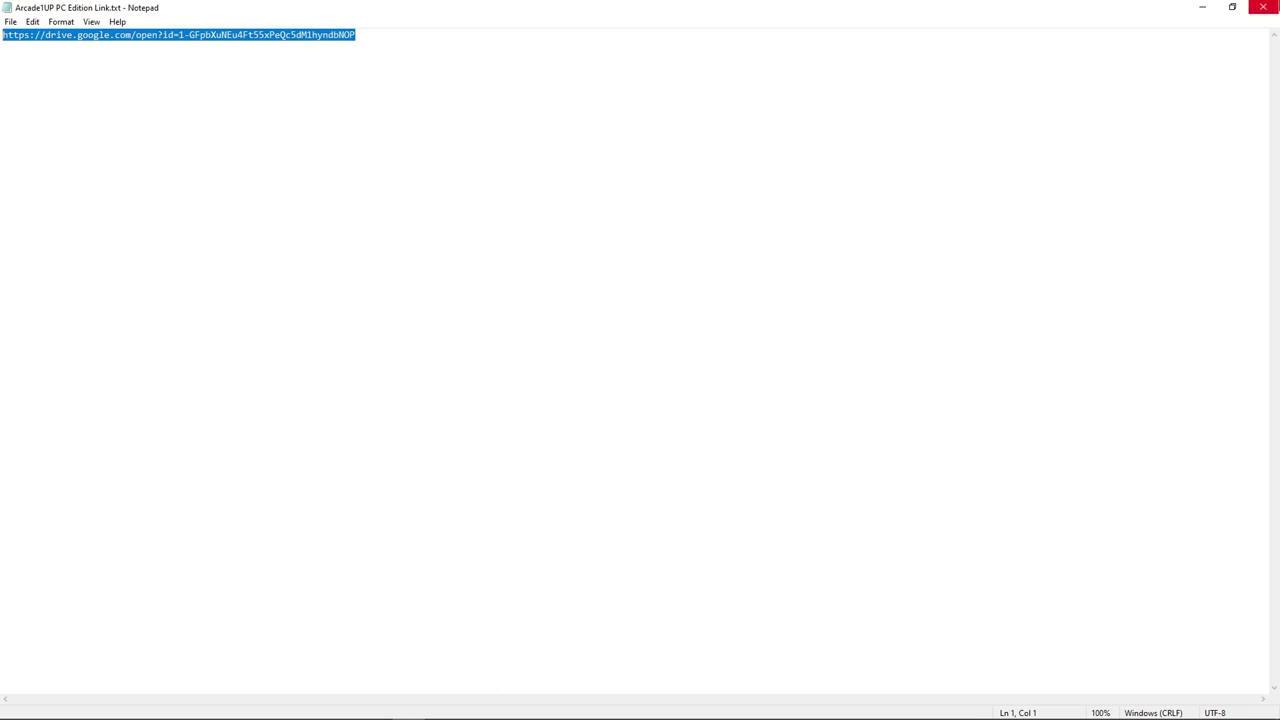
left_click(1265, 7)
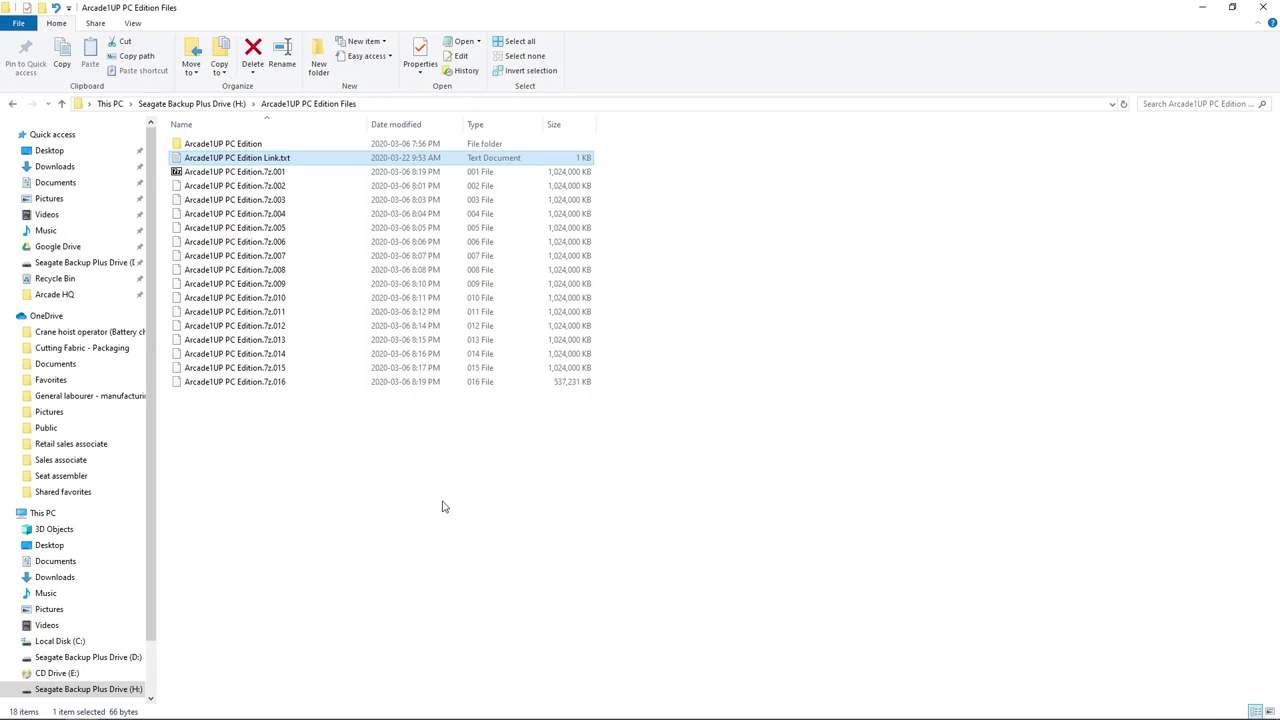
Step: Inspect the sixteen .7z archive parts and the first part's options, changing nothing
left_click_drag(443, 507, 240, 180)
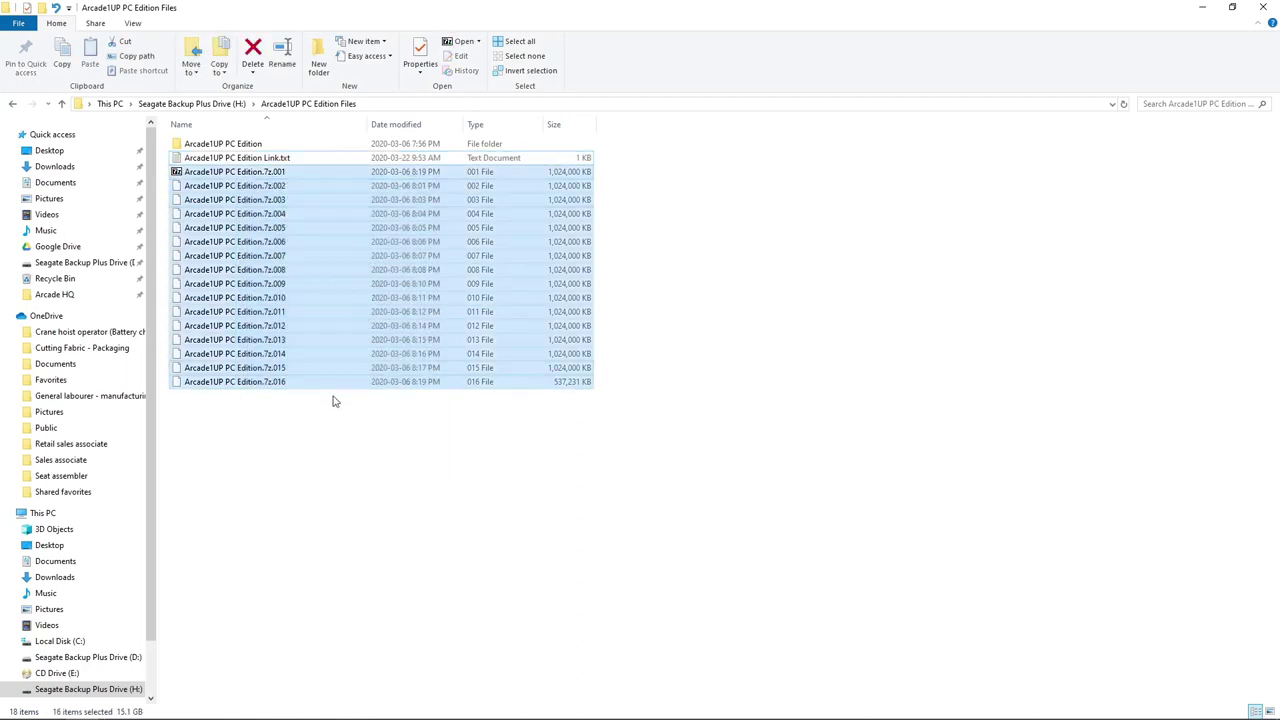
left_click(318, 436)
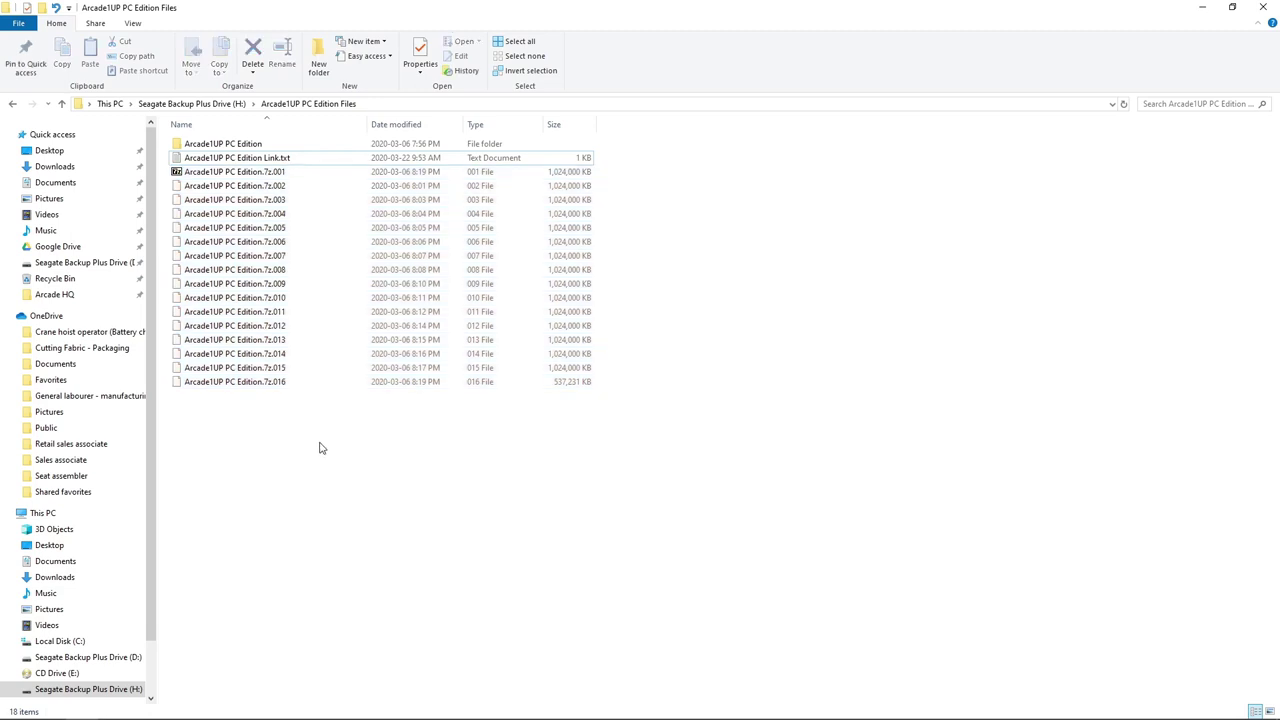
right_click(277, 176)
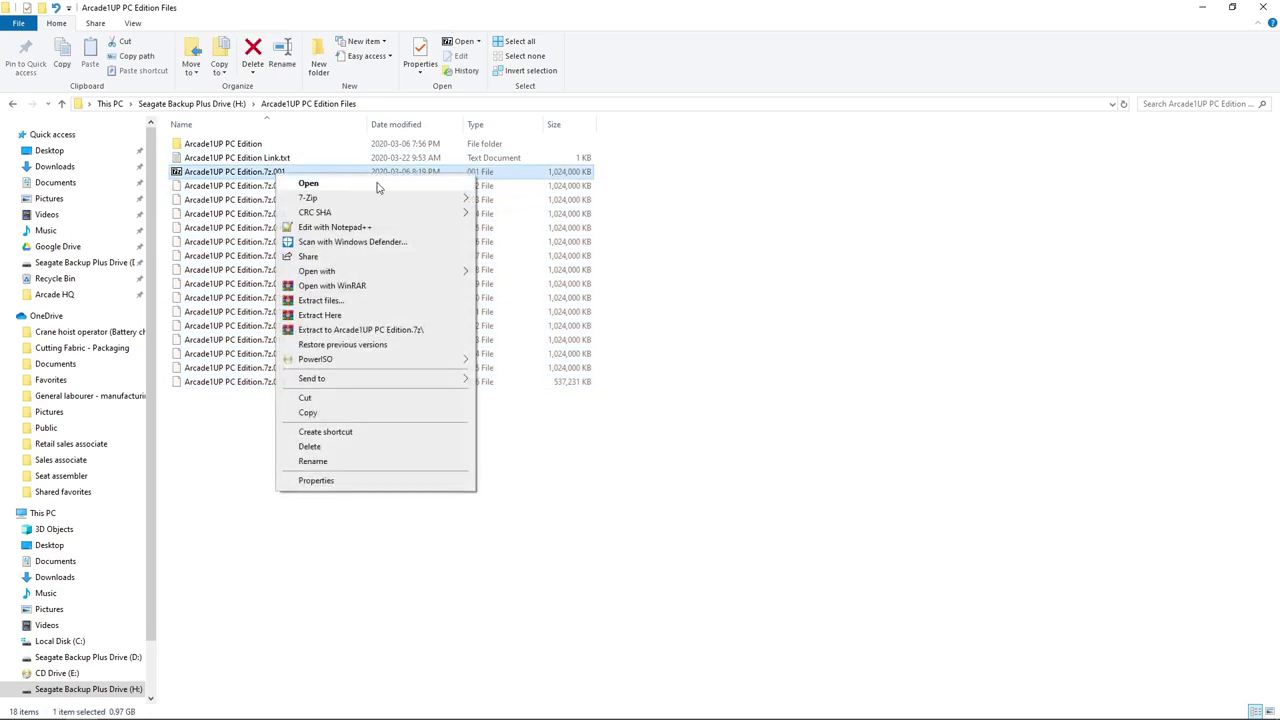
mouse_move(452, 198)
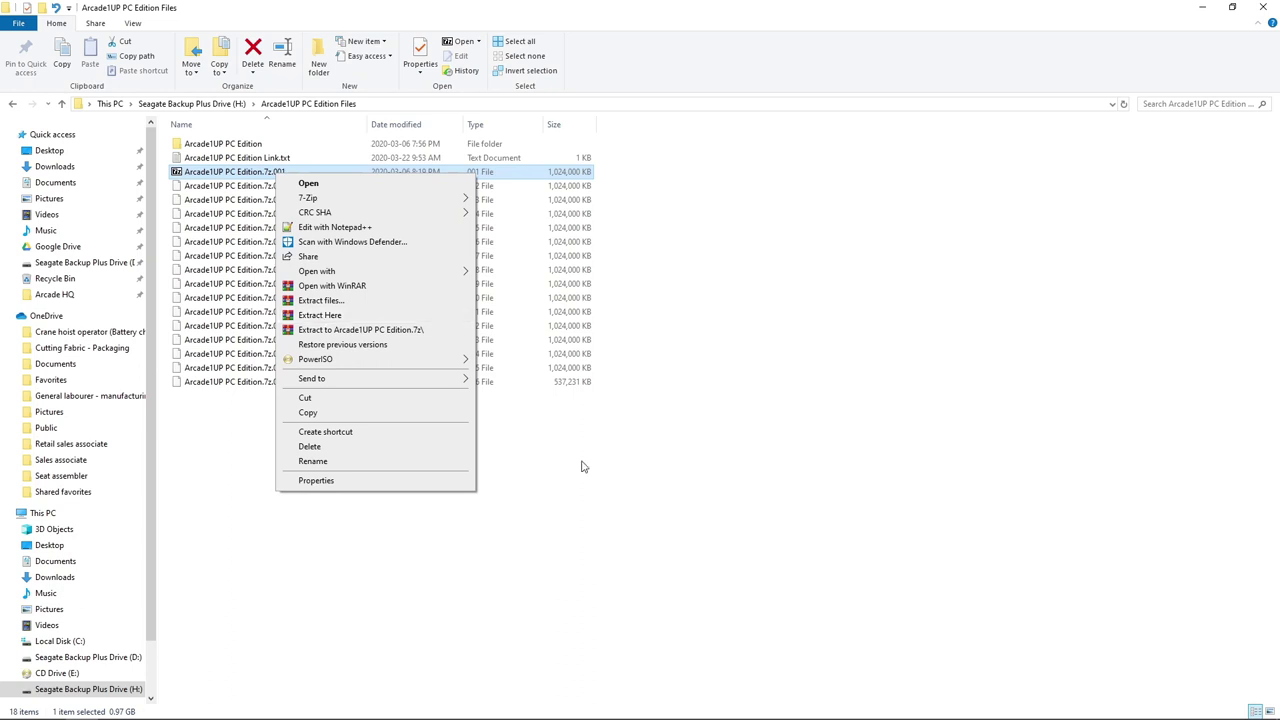
left_click(679, 565)
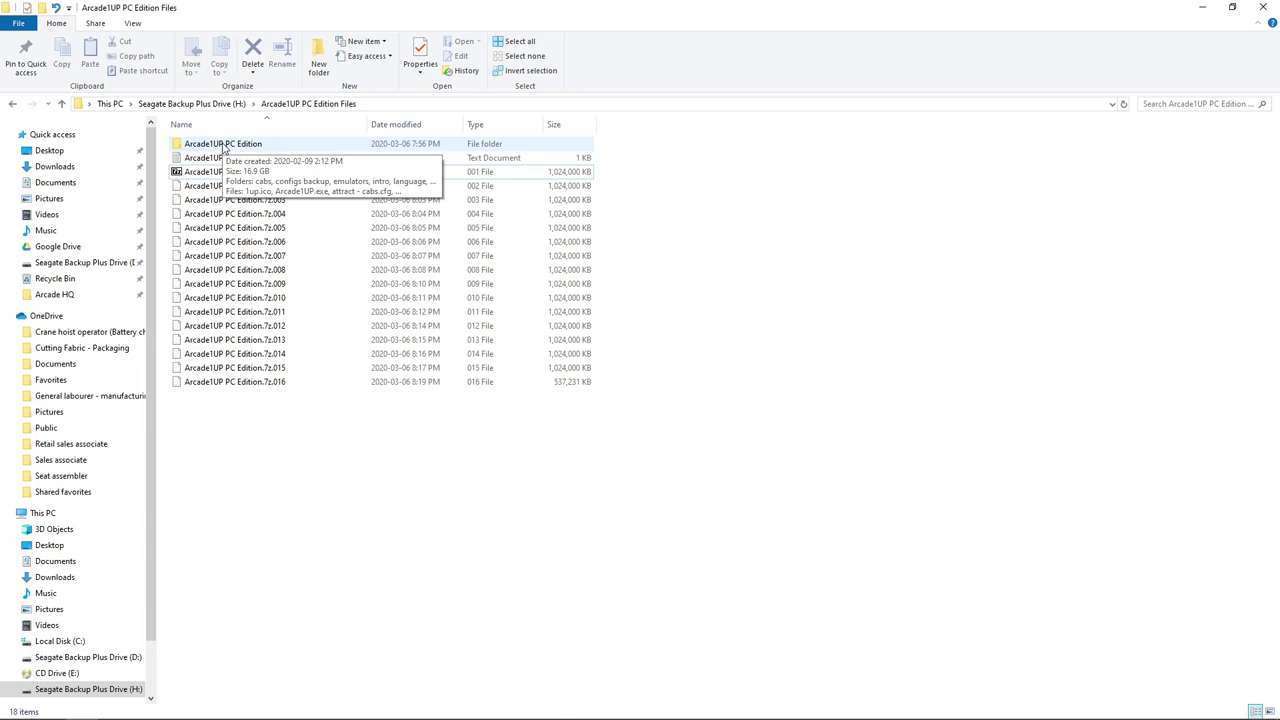
Step: Cut the Arcade1UP PC Edition folder for moving
left_click(225, 146)
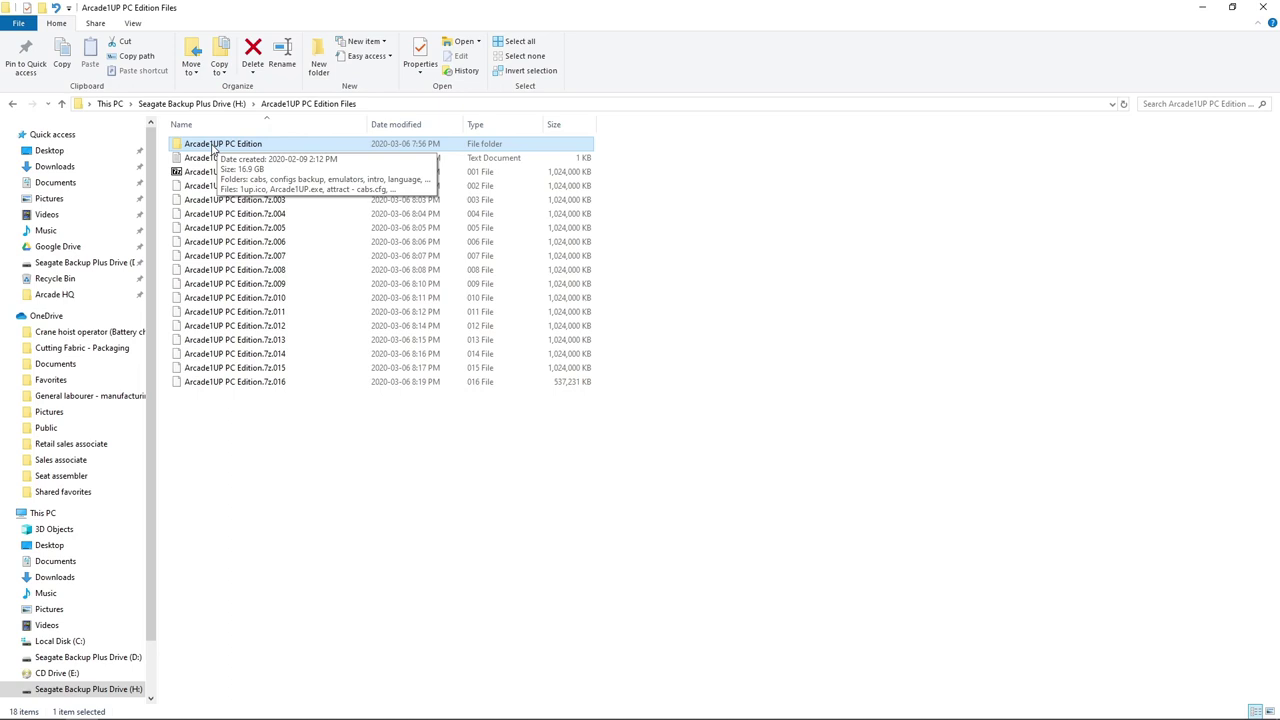
right_click(213, 150)
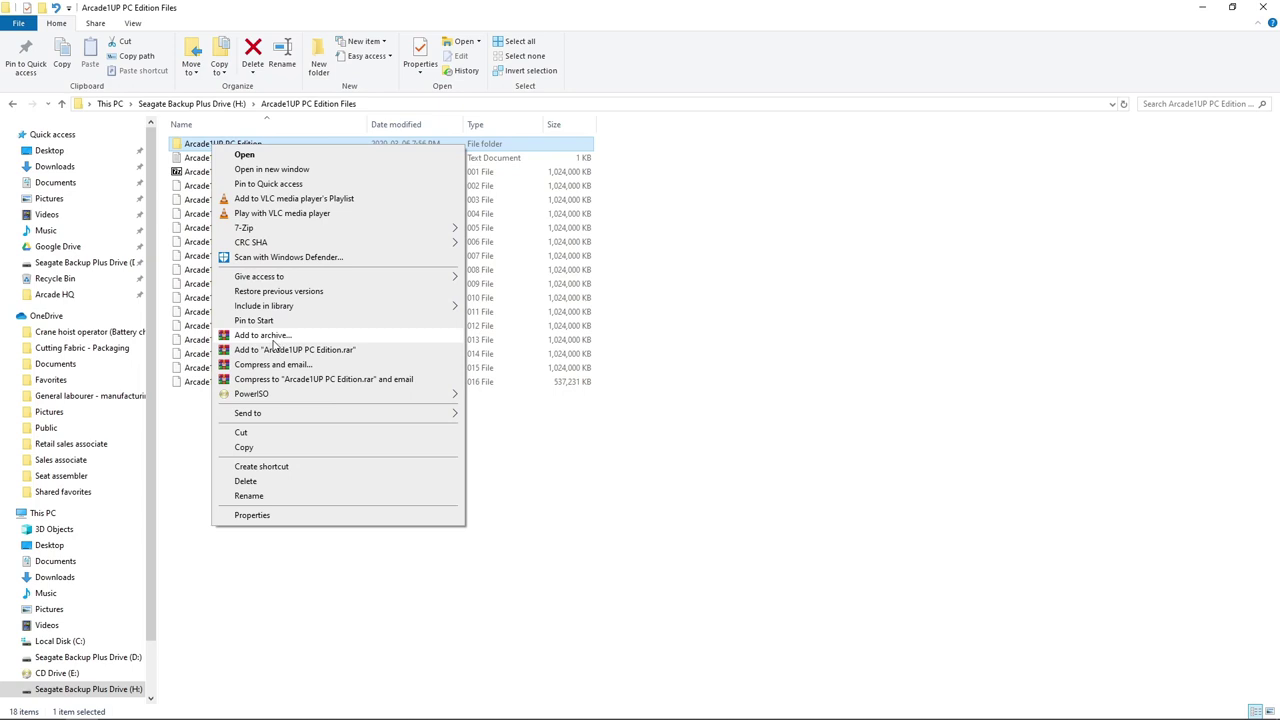
left_click(252, 433)
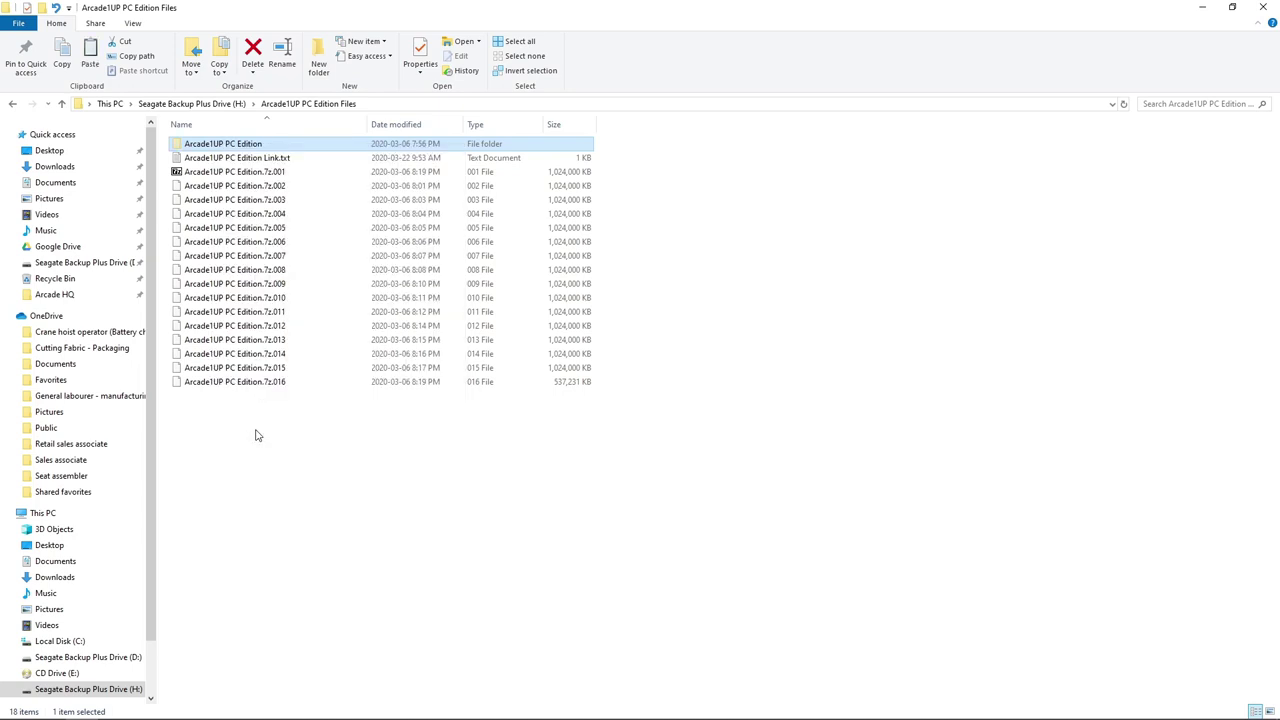
Step: Paste the Arcade1UP PC Edition folder into the root of drive H:
left_click(190, 104)
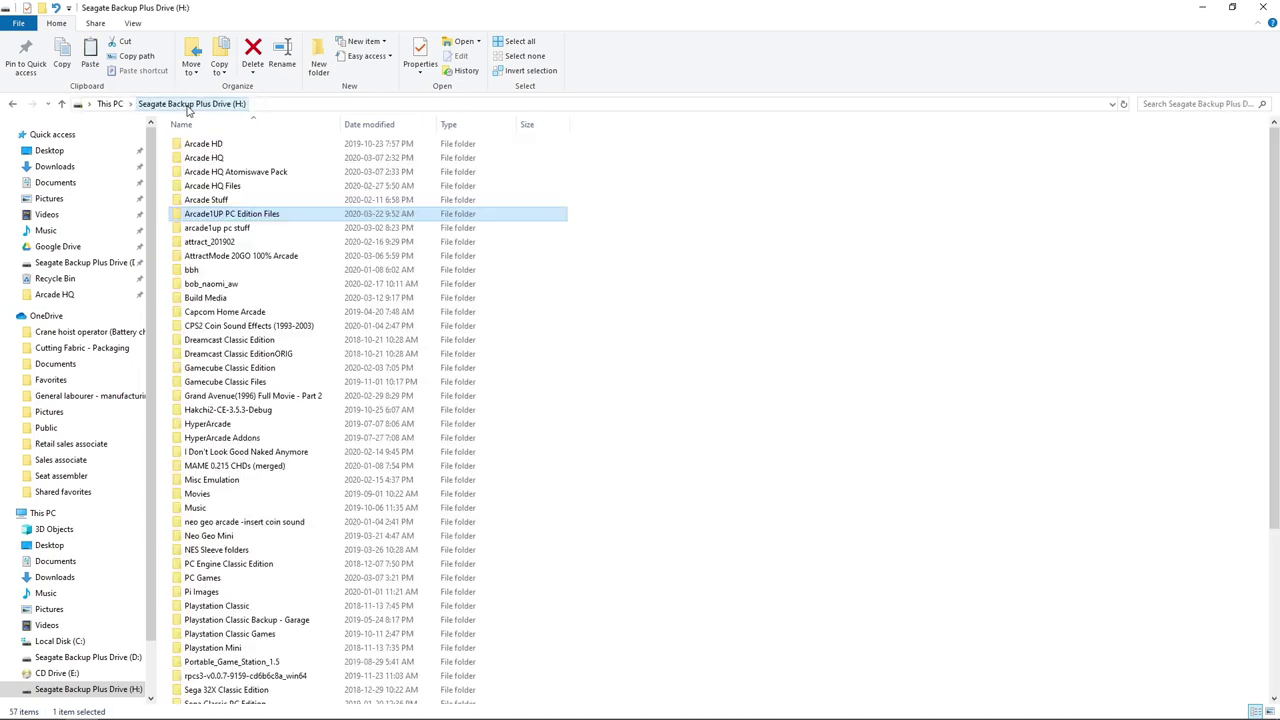
right_click(775, 273)
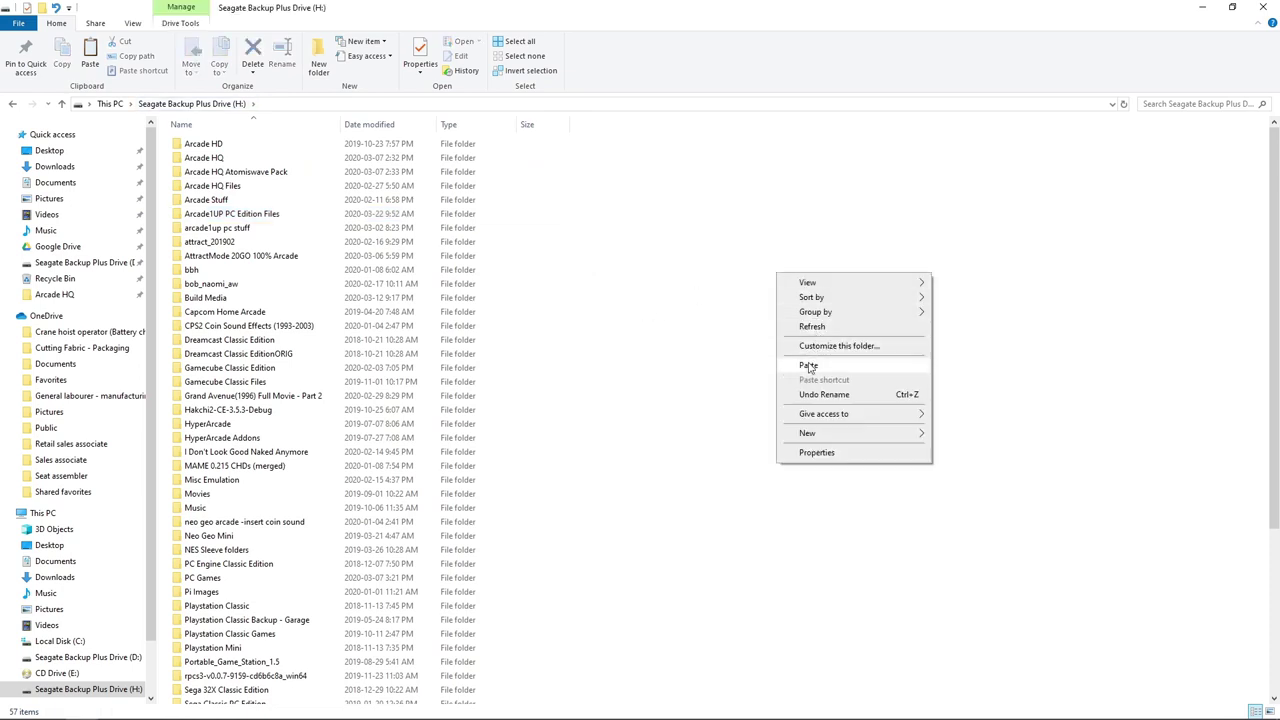
left_click(810, 367)
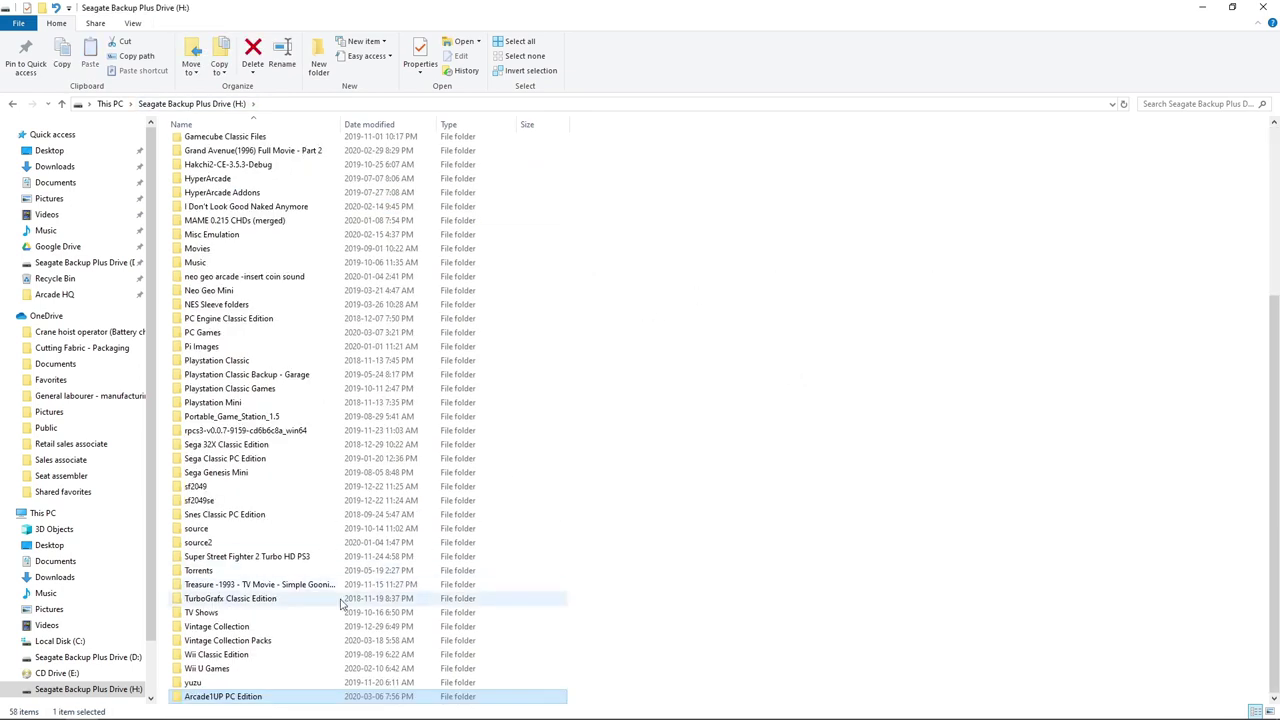
Step: Create a desktop shortcut to Arcade1UP.exe inside the moved folder
double_click(246, 700)
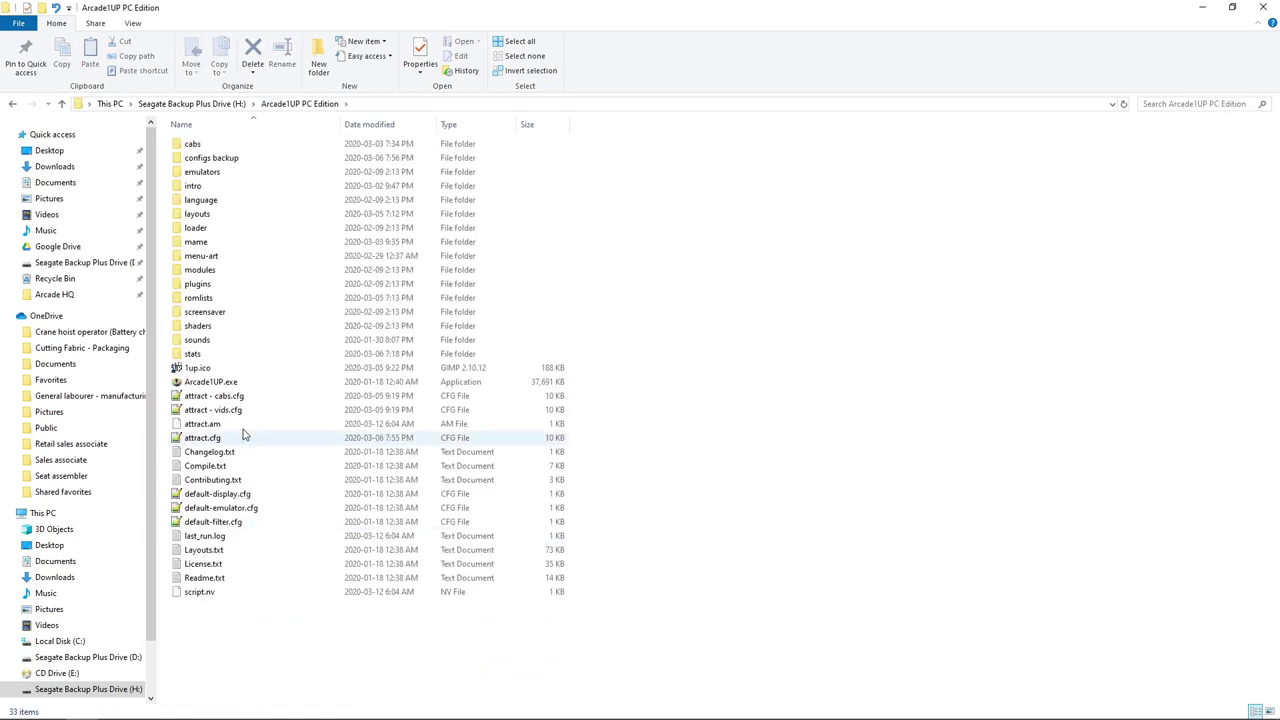
mouse_move(202, 387)
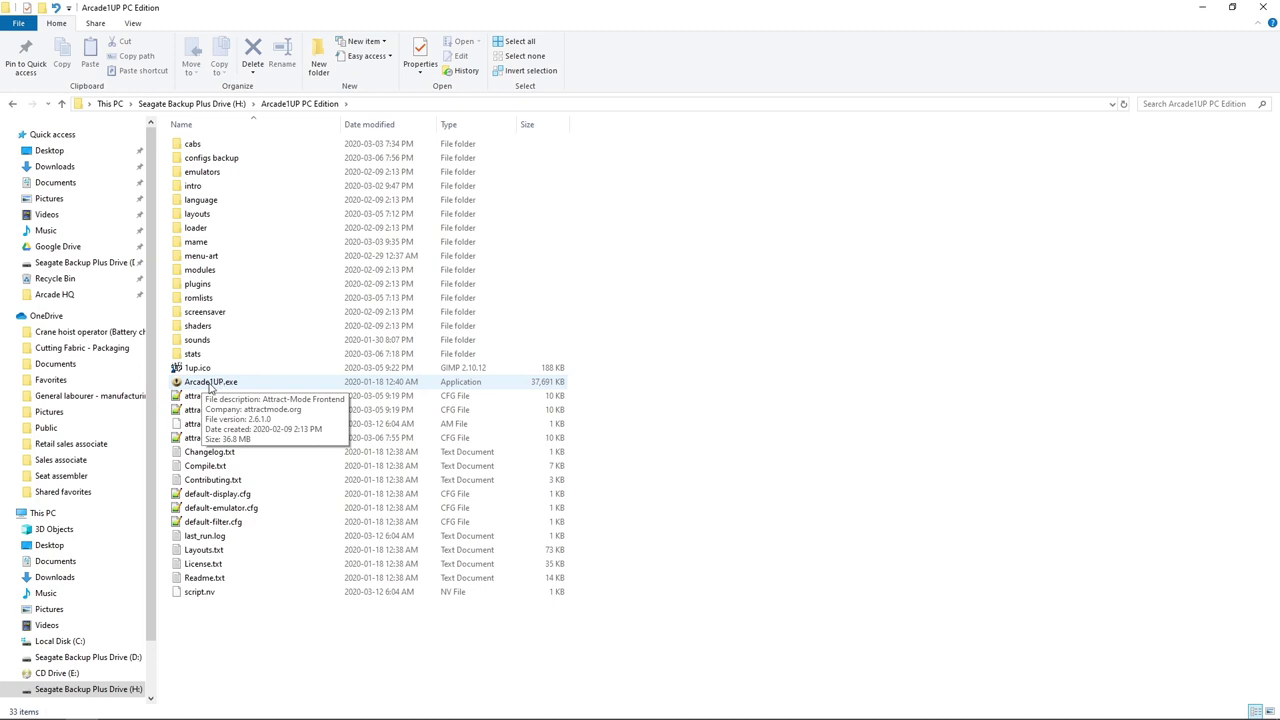
right_click(210, 388)
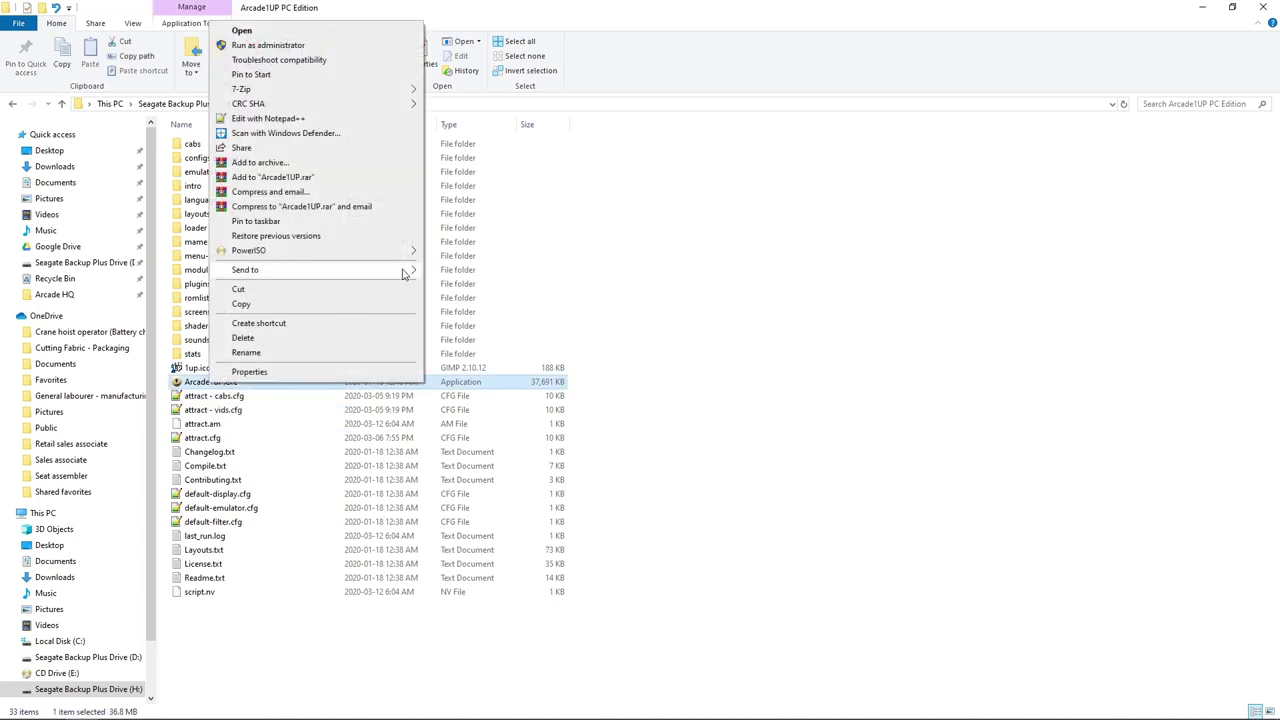
mouse_move(408, 272)
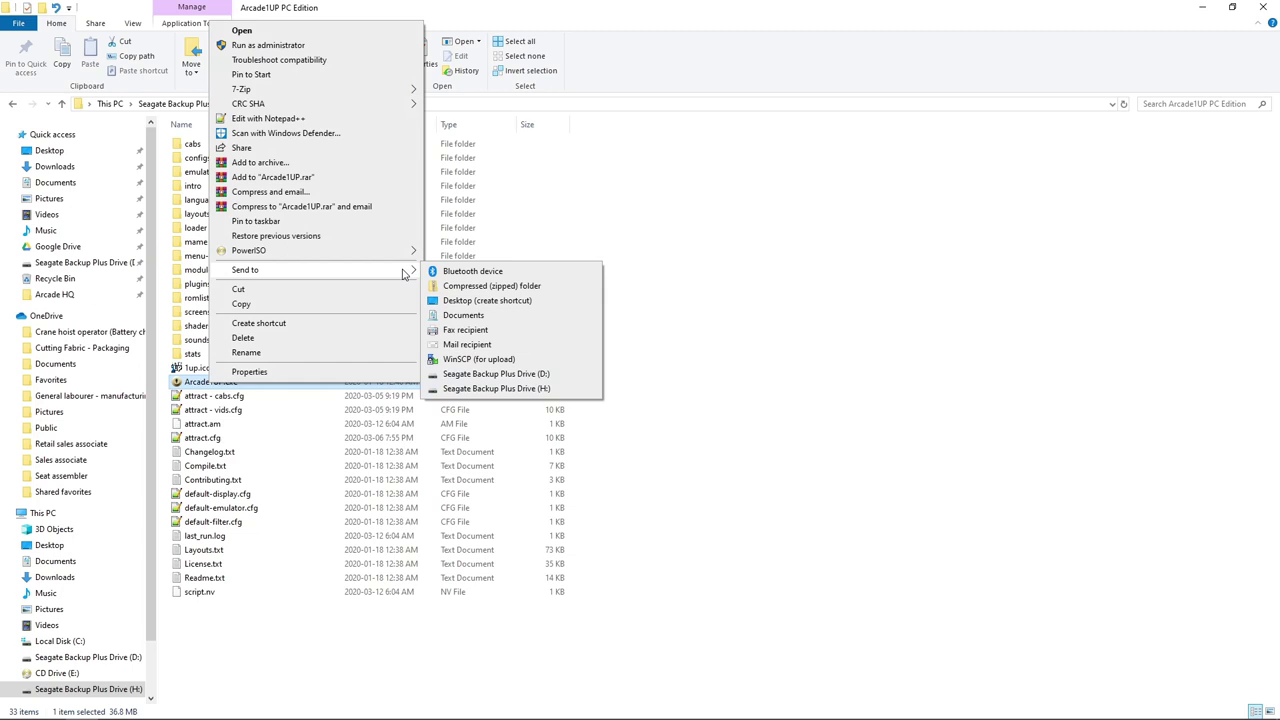
left_click(458, 302)
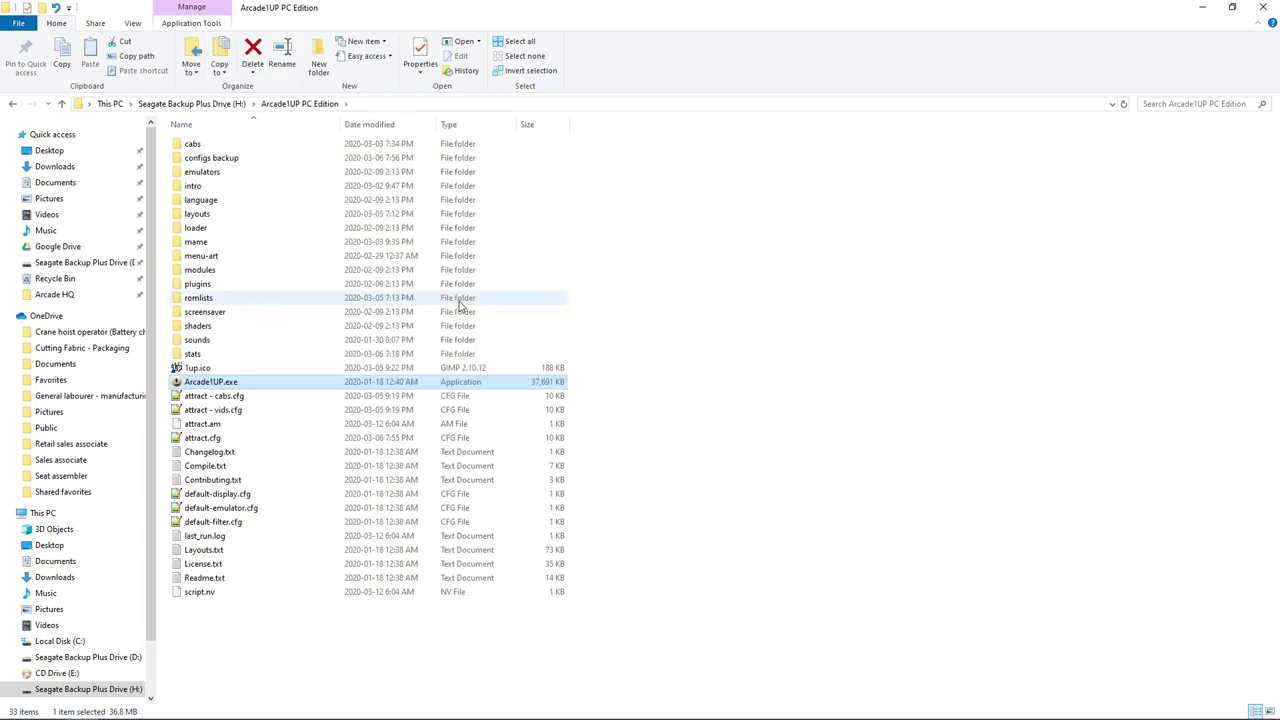
Step: Move the desktop shortcut to screen centre and rename it to Arcade1UP
left_click(1204, 10)
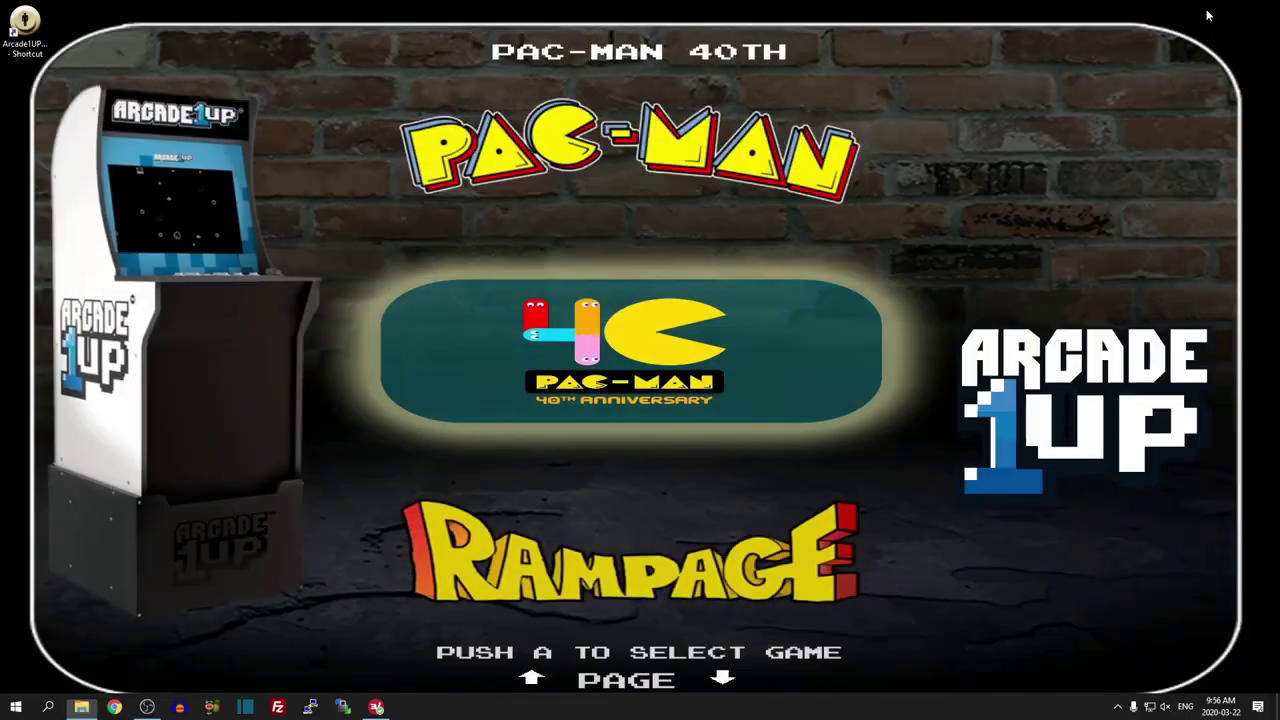
left_click_drag(25, 25, 606, 228)
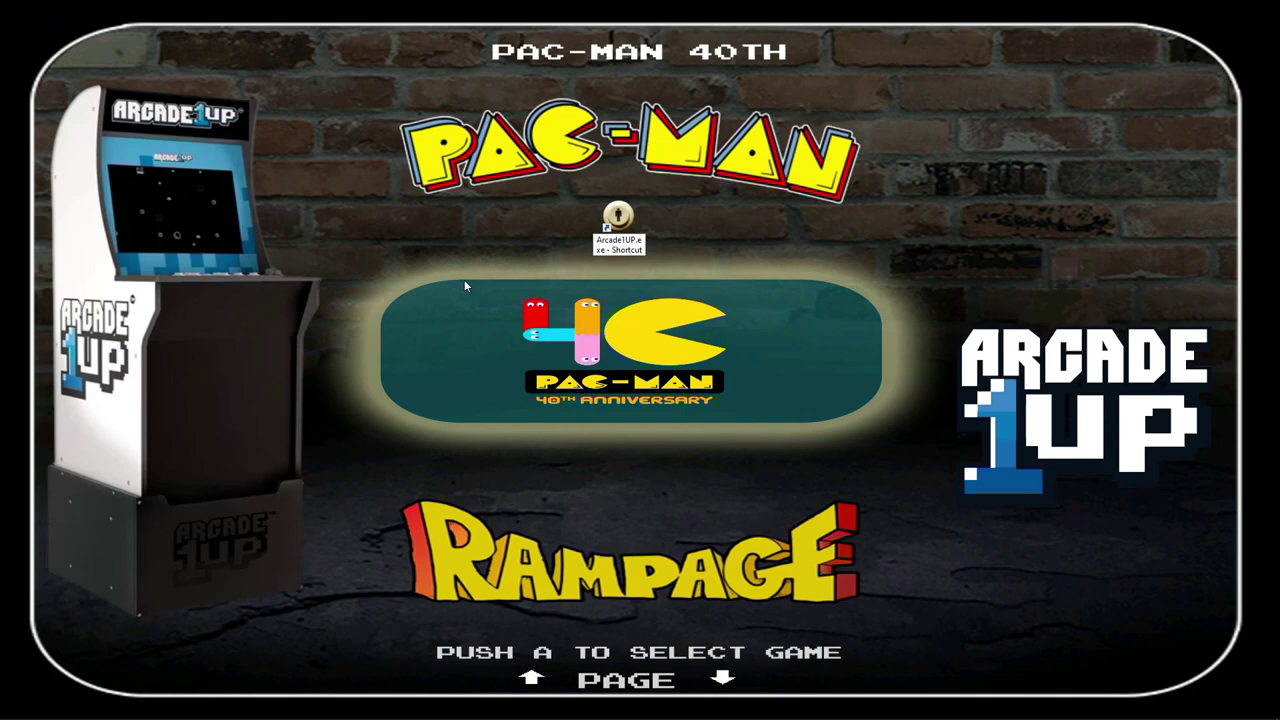
key("F2")
key("End")
key("BackSpace")
key("BackSpace")
key("BackSpace")
key("BackSpace")
key("BackSpace")
key("BackSpace")
key("BackSpace")
key("BackSpace")
key("BackSpace")
key("BackSpace")
key("BackSpace")
key("BackSpace")
key("BackSpace")
key("BackSpace")
key("BackSpace")
key("Return")
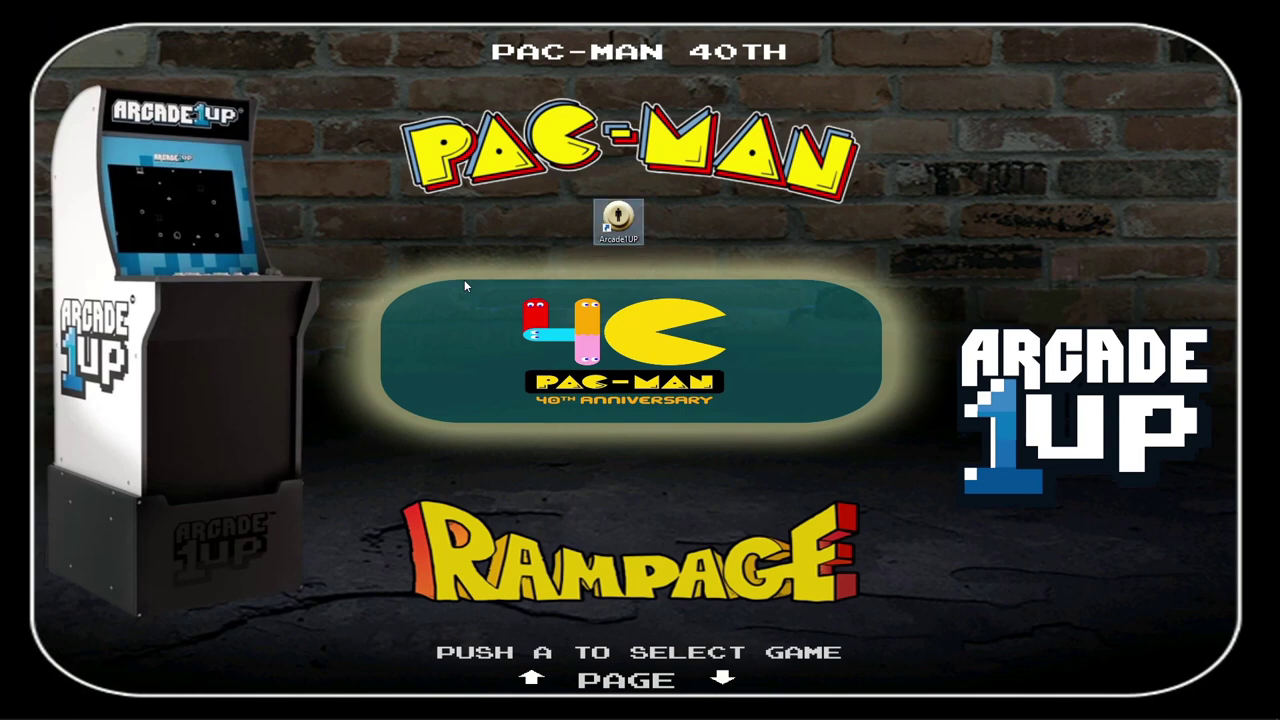
Step: Open the shortcut's Change Icon dialog and browse for an icon file
right_click(625, 219)
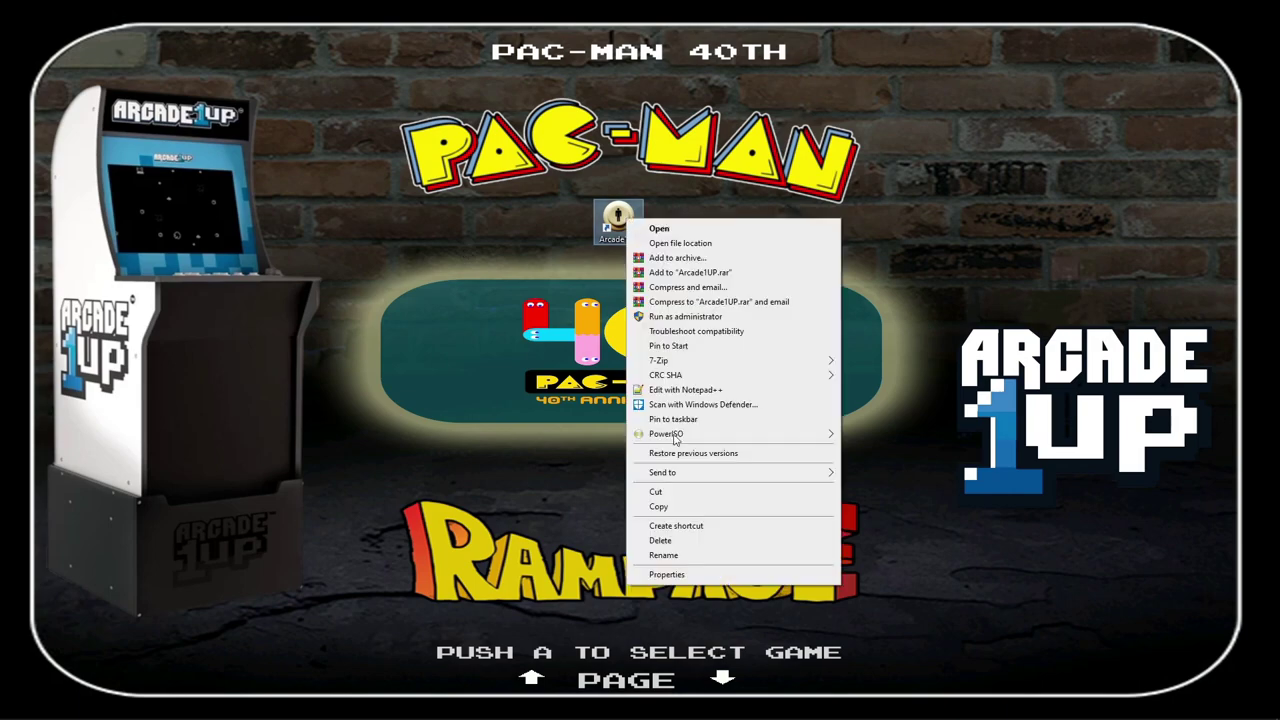
left_click(667, 574)
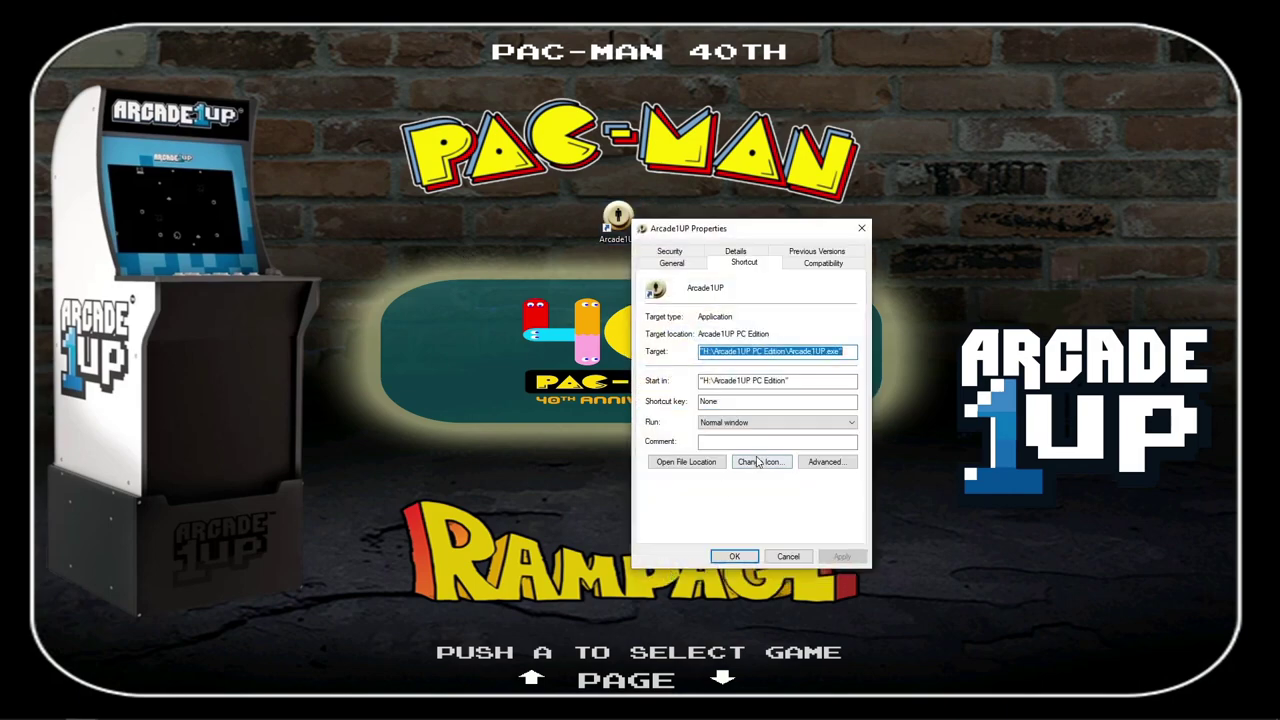
left_click(758, 461)
left_click(829, 332)
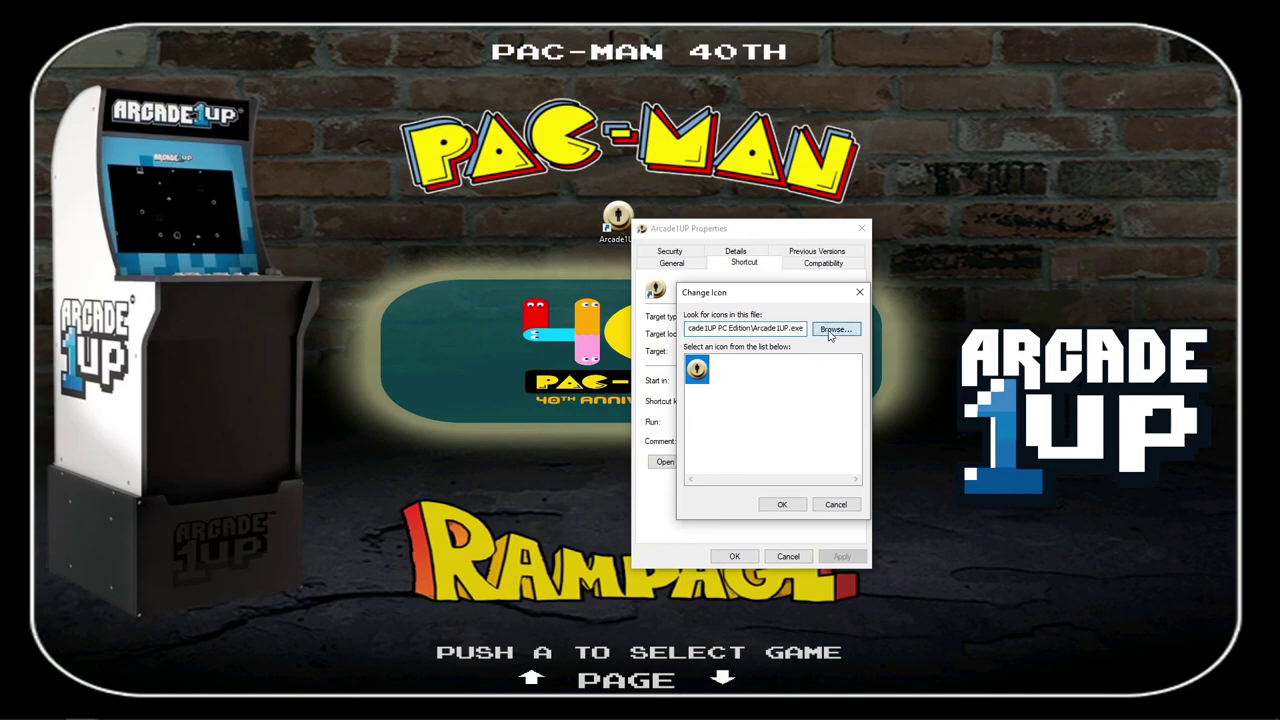
left_click_drag(828, 318, 608, 168)
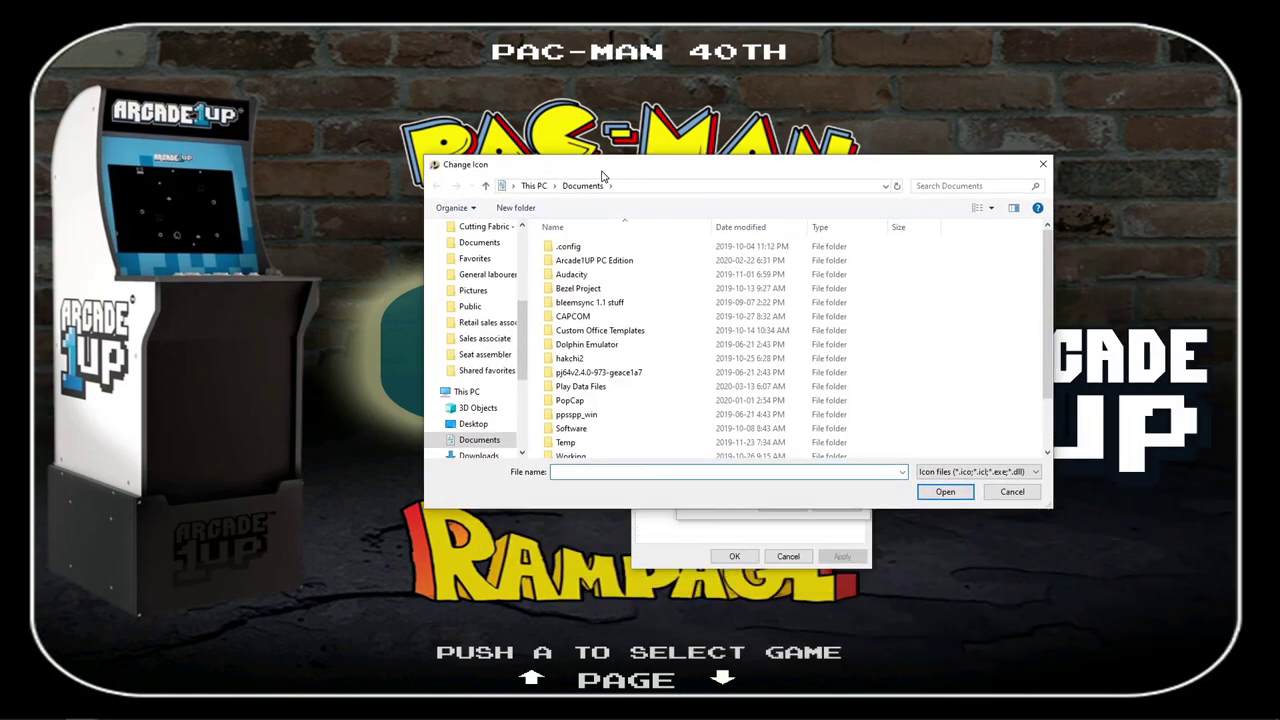
Step: Apply 1up.ico from H:\Arcade1UP PC Edition as the shortcut's icon
scroll(503, 370, "down", 3)
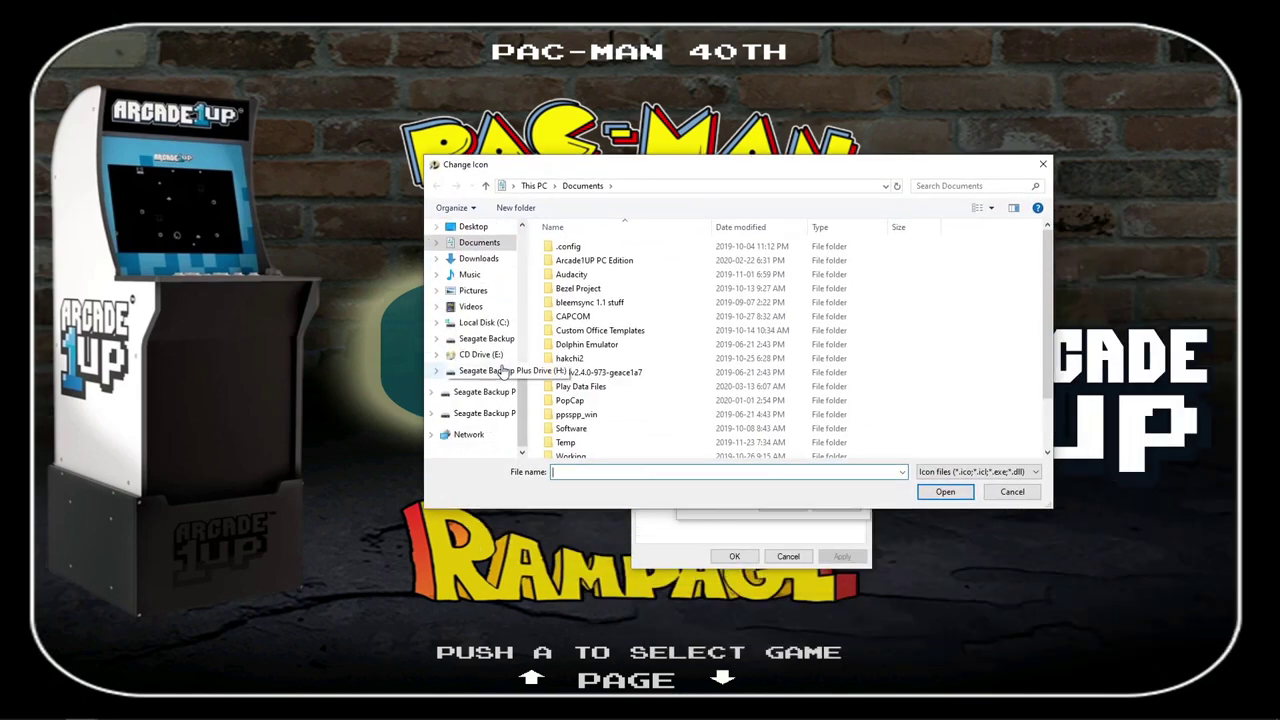
left_click(485, 372)
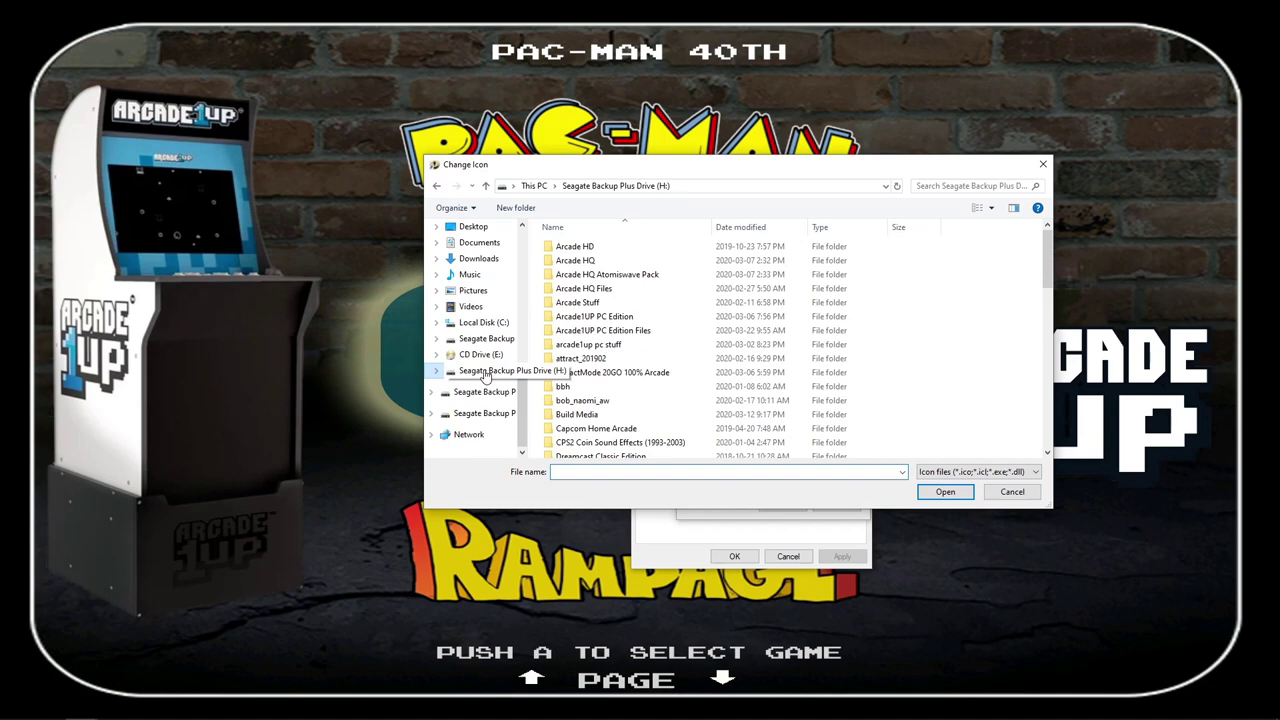
double_click(591, 316)
scroll(591, 316, "down", 1)
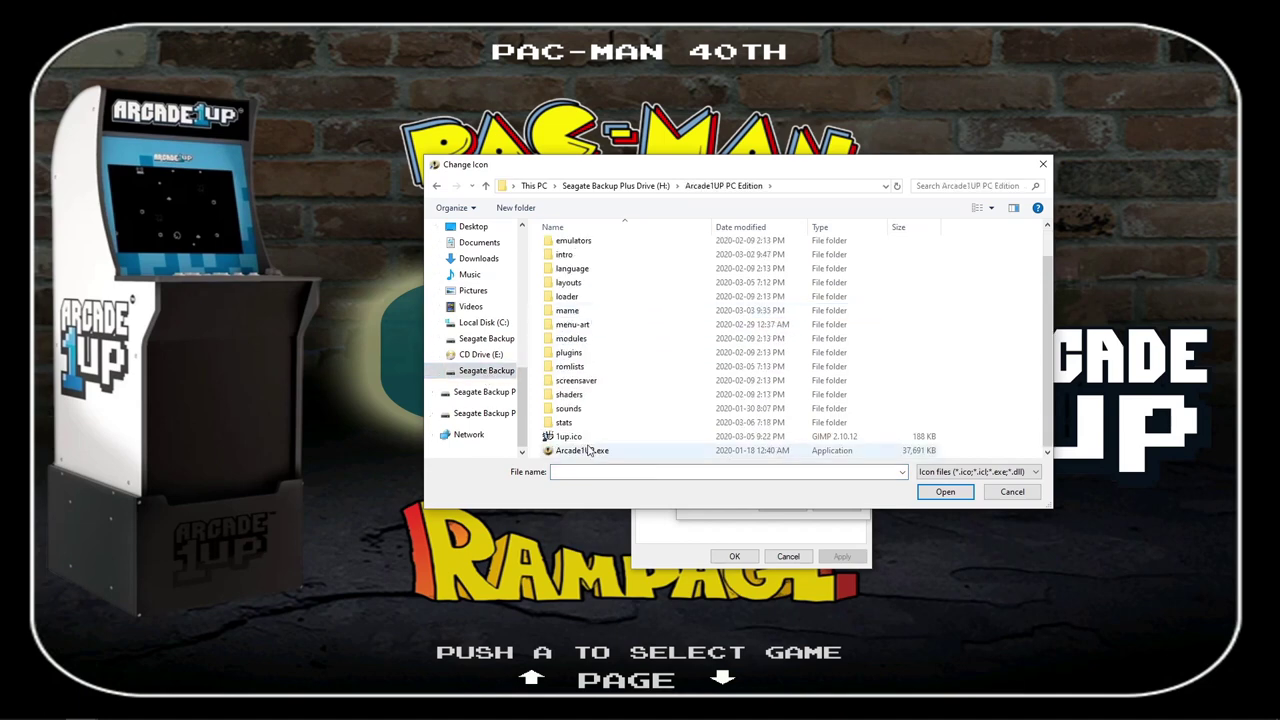
left_click(549, 438)
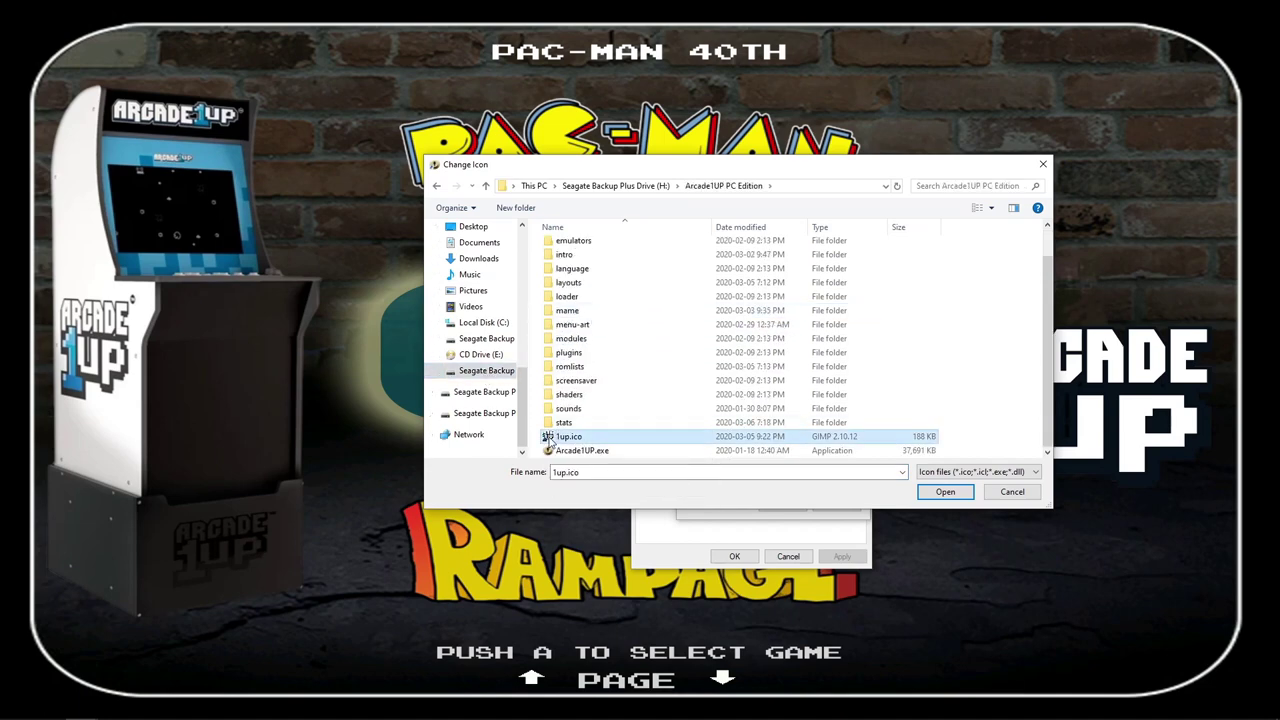
left_click(944, 494)
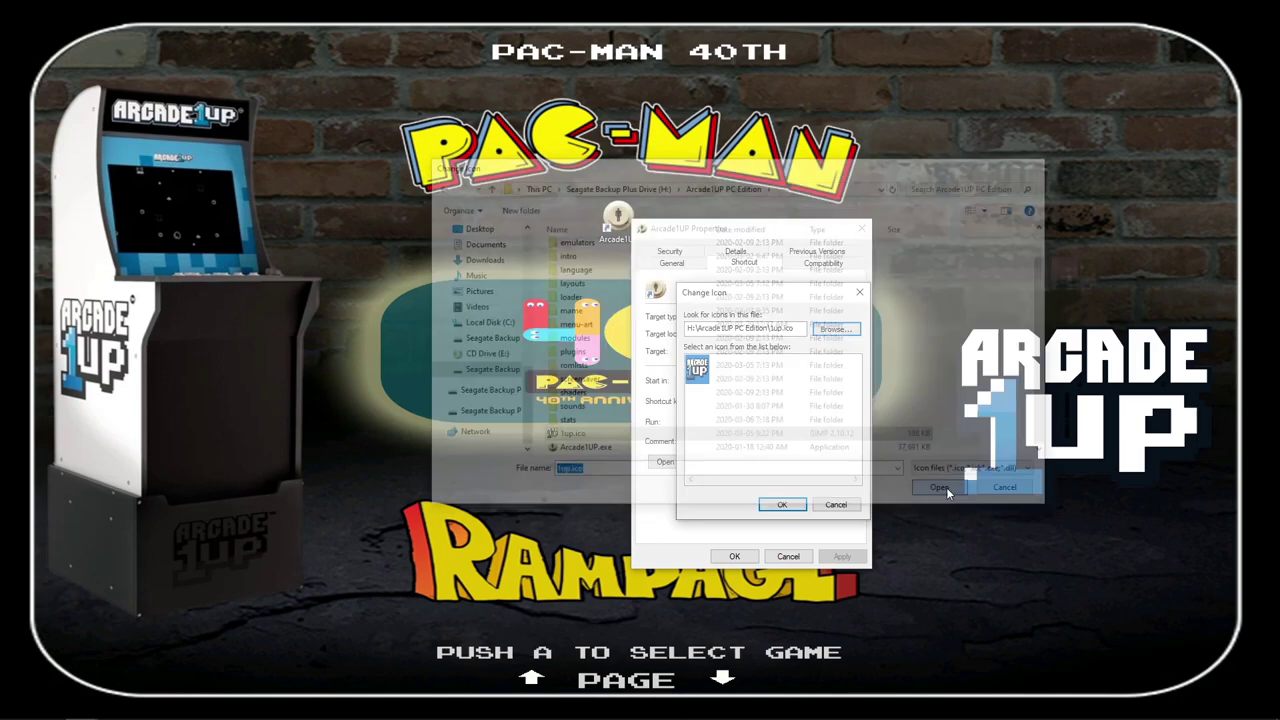
left_click(782, 504)
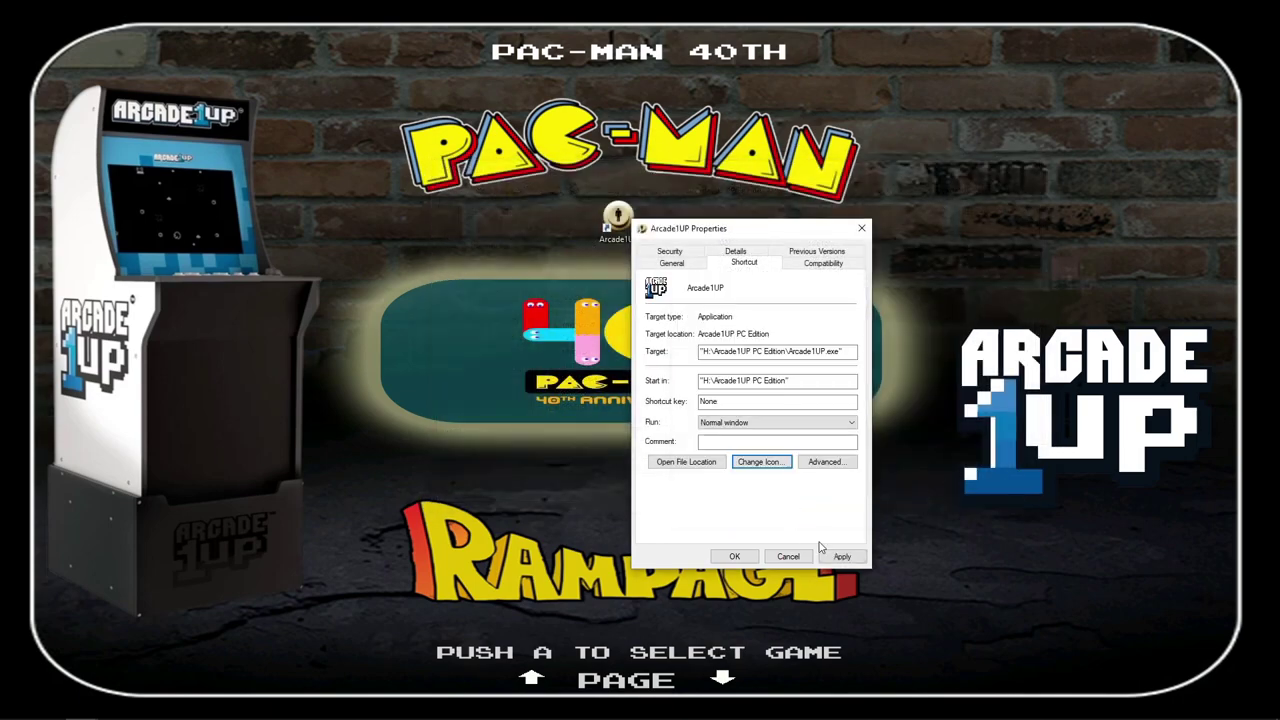
left_click(842, 556)
left_click(736, 558)
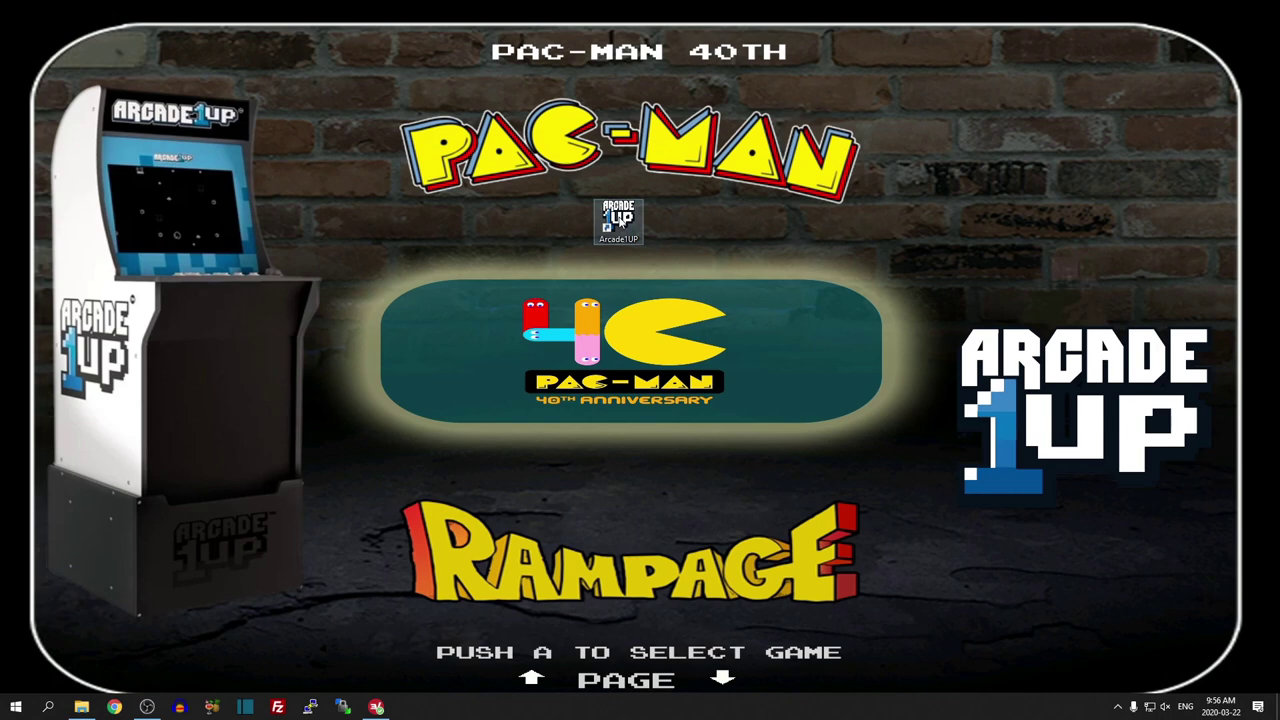
Step: Launch the Arcade1UP frontend and go to Configure > Controls
double_click(620, 222)
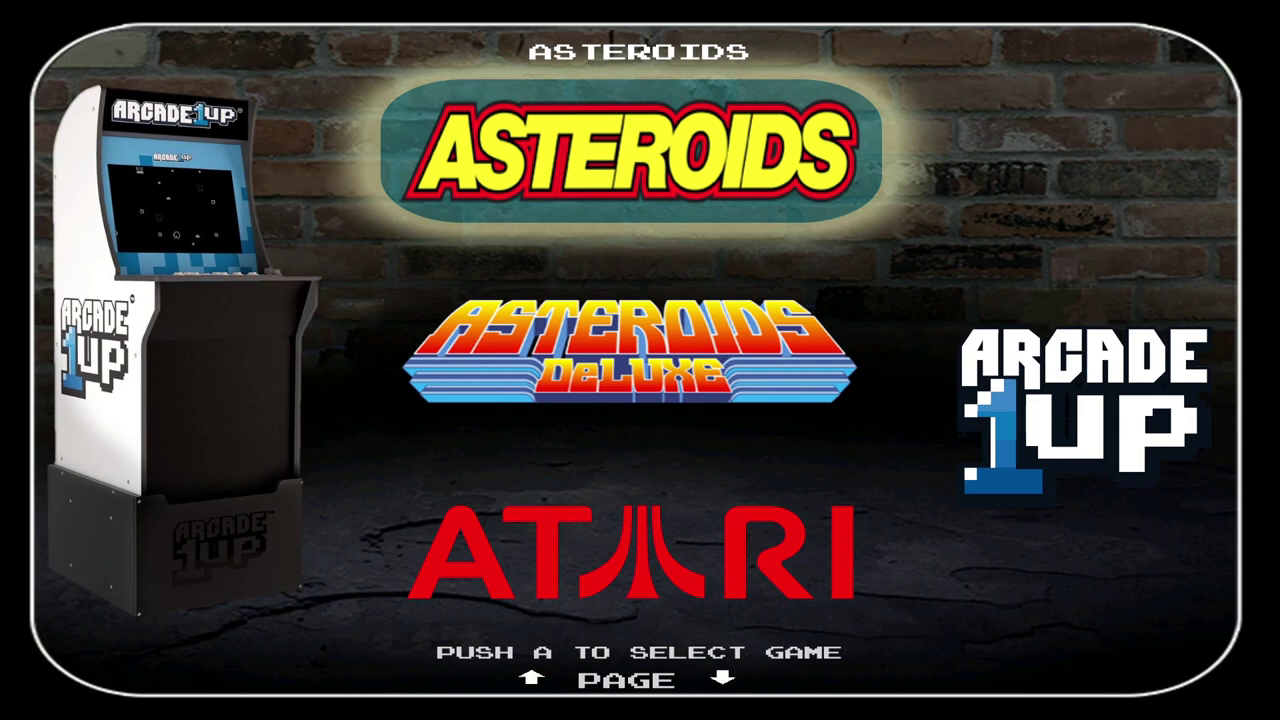
key("Tab")
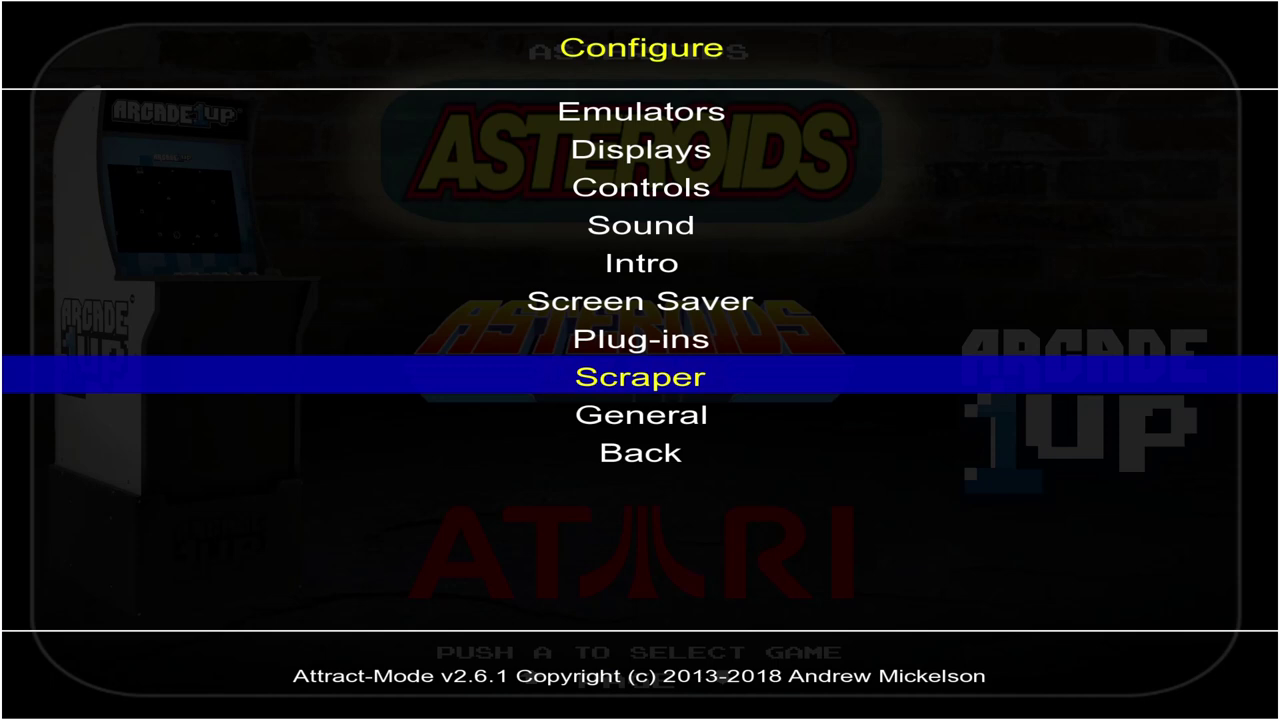
key("Up")
key("Up")
key("Up")
key("Up")
key("Up")
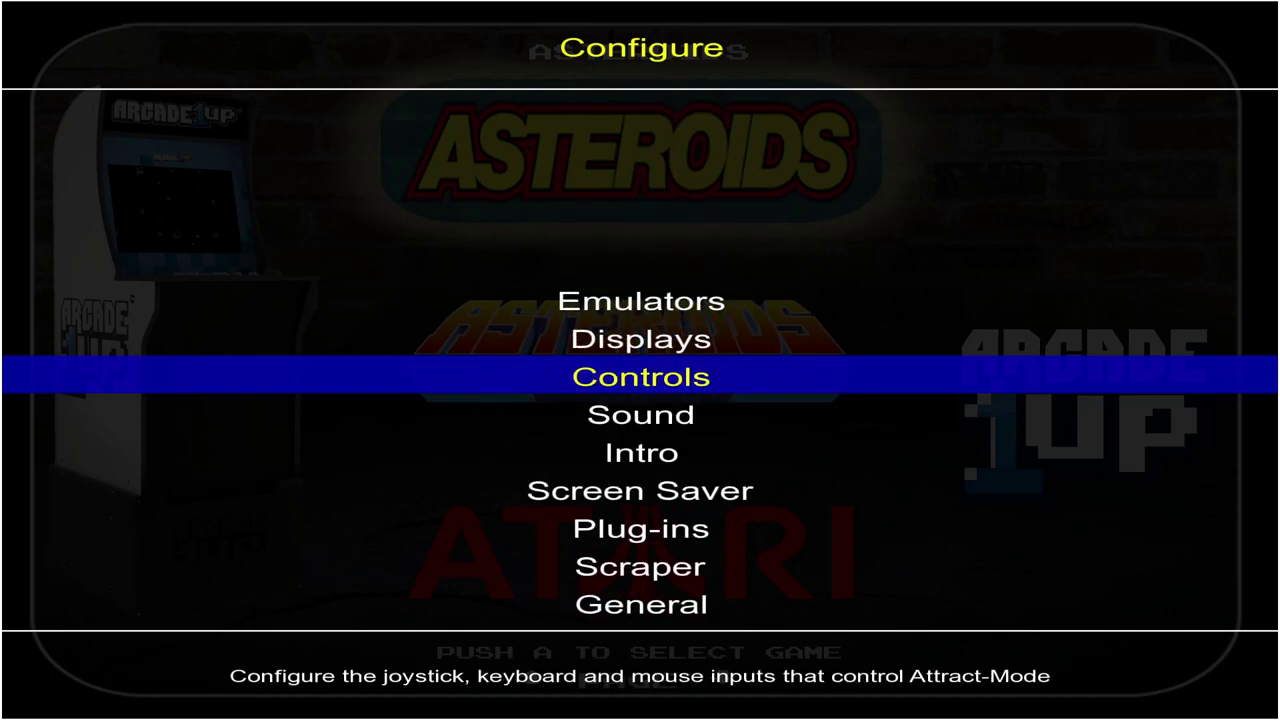
key("Return")
Step: Add joystick Button1 as an input for Back (Exit)
key("Up")
key("Up")
key("Up")
key("Up")
key("Up")
key("Up")
key("Up")
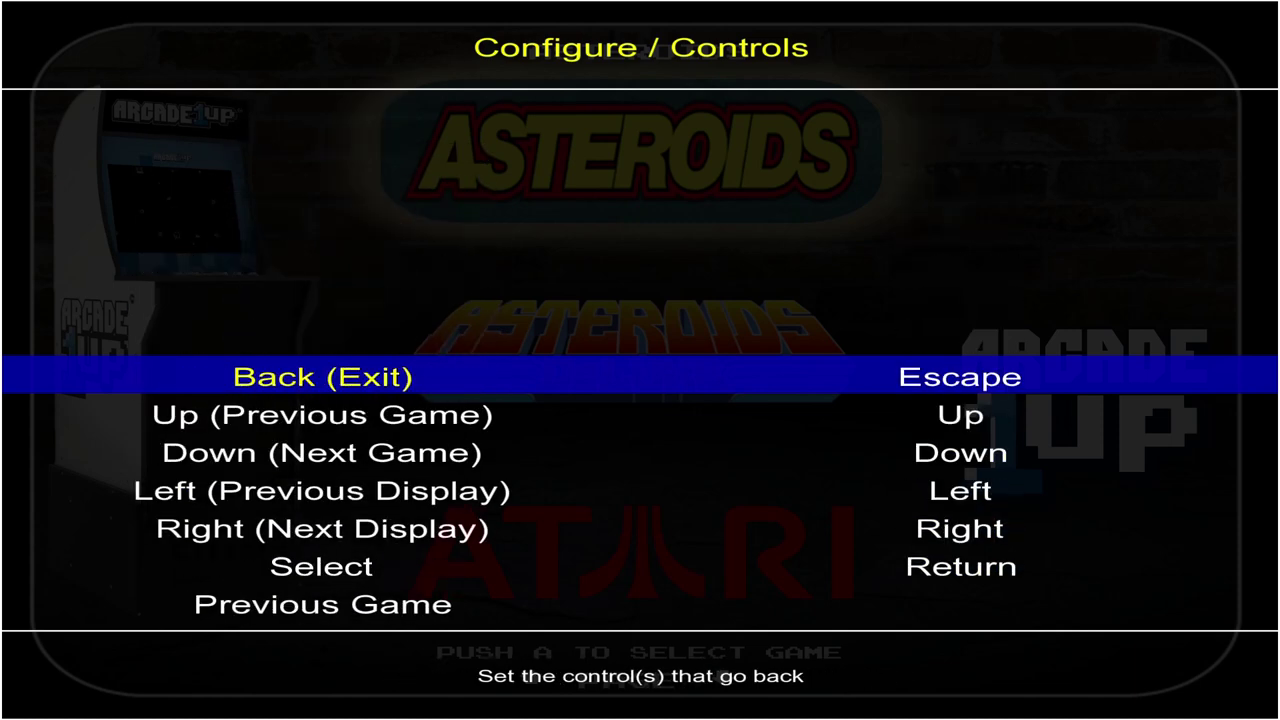
key("Return")
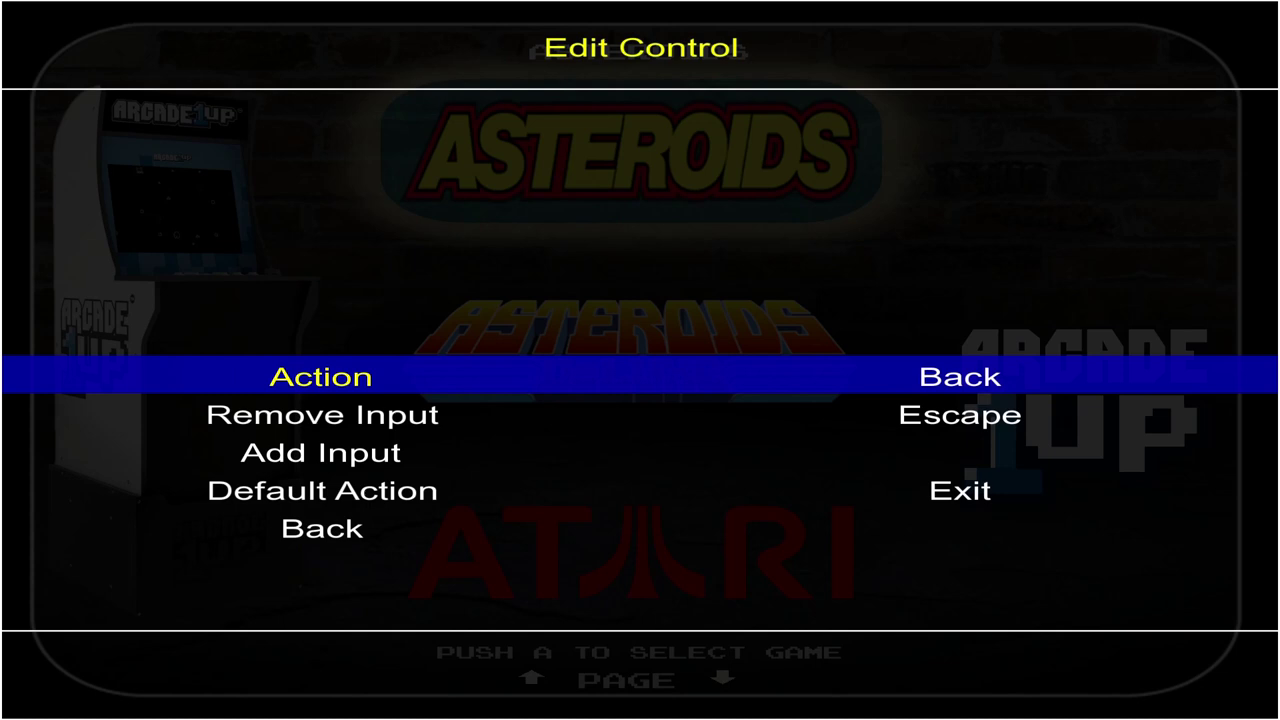
key("Down")
key("Down")
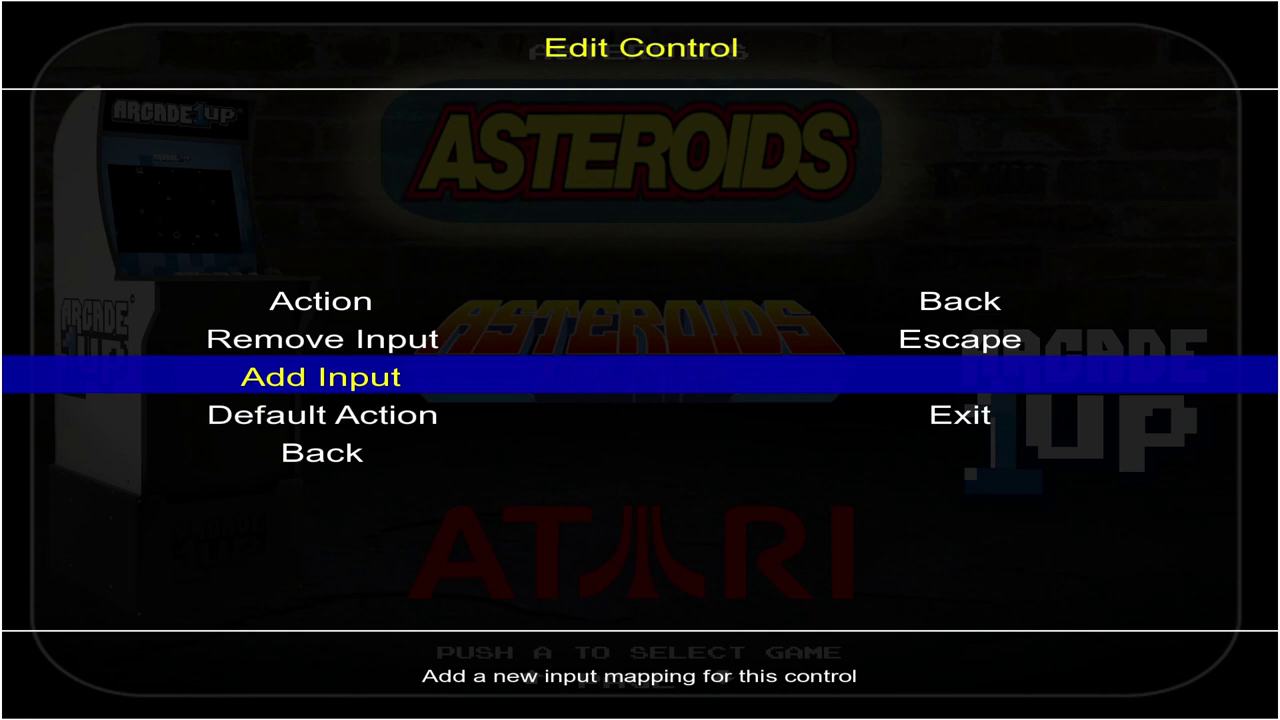
key("Return")
key("Return")
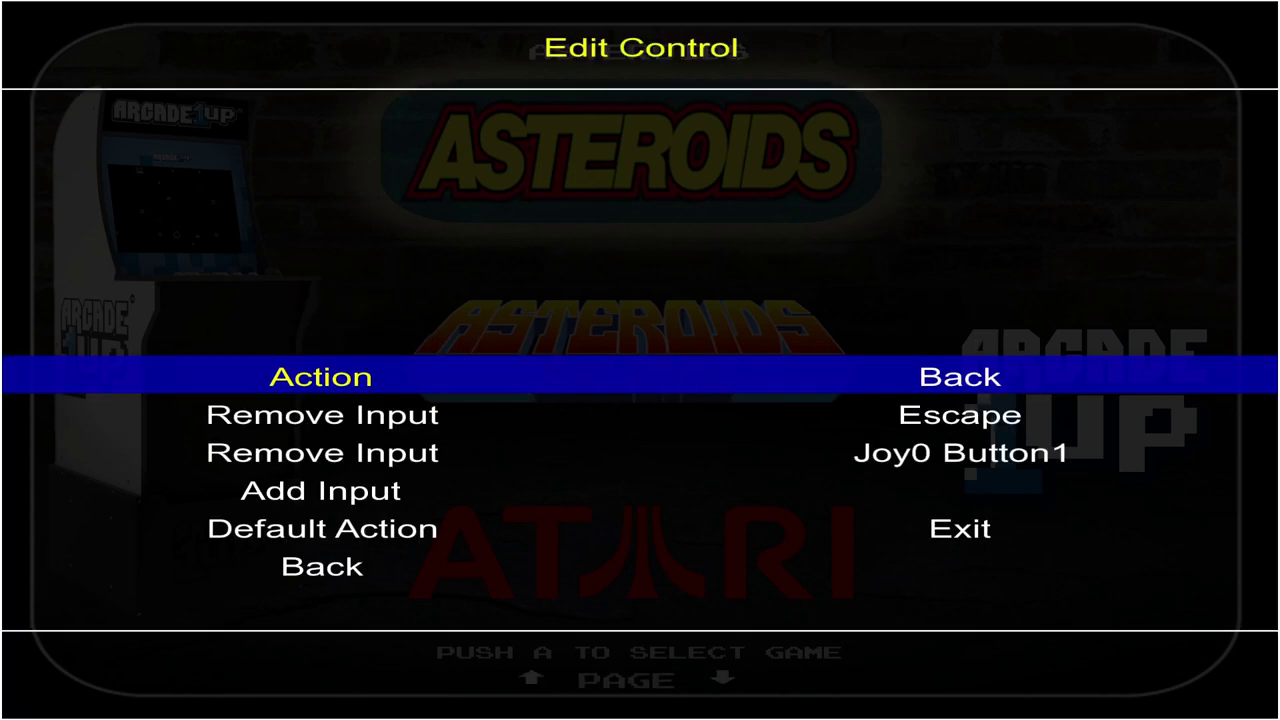
key("Escape")
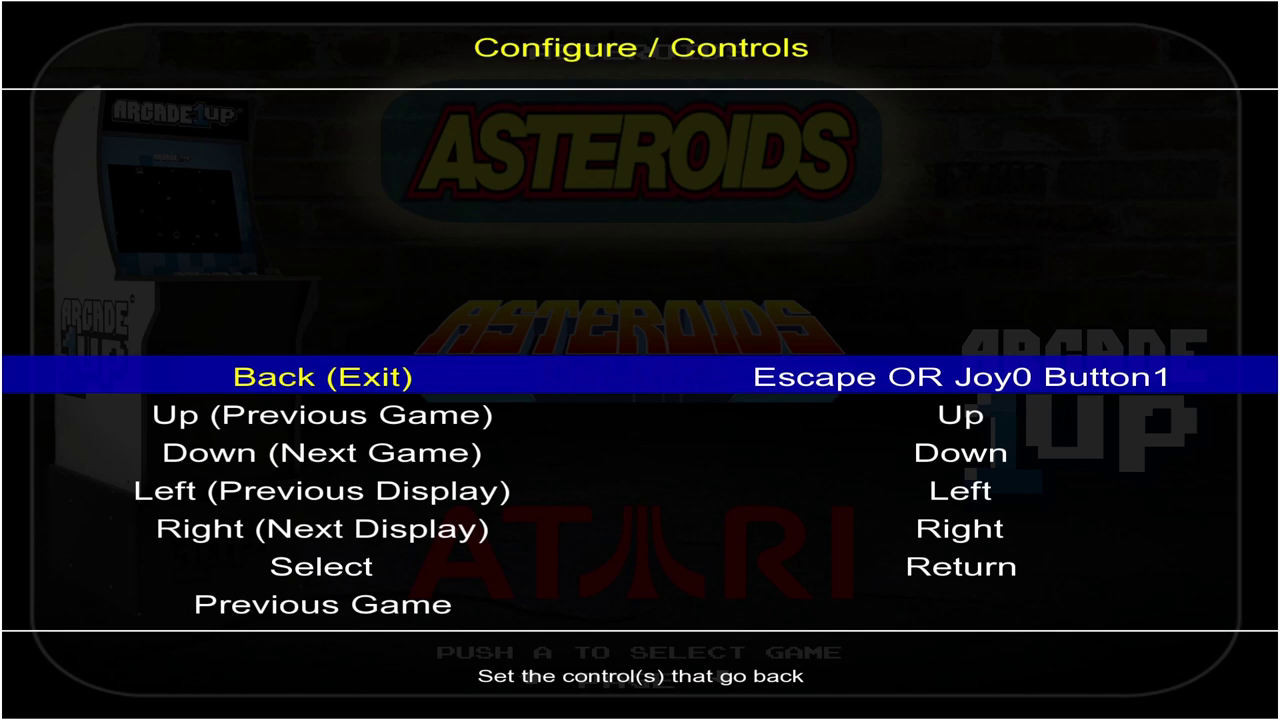
Step: Add Joy0 PovYpos and Joy0 Up as inputs for Up (Previous Game)
key("Down")
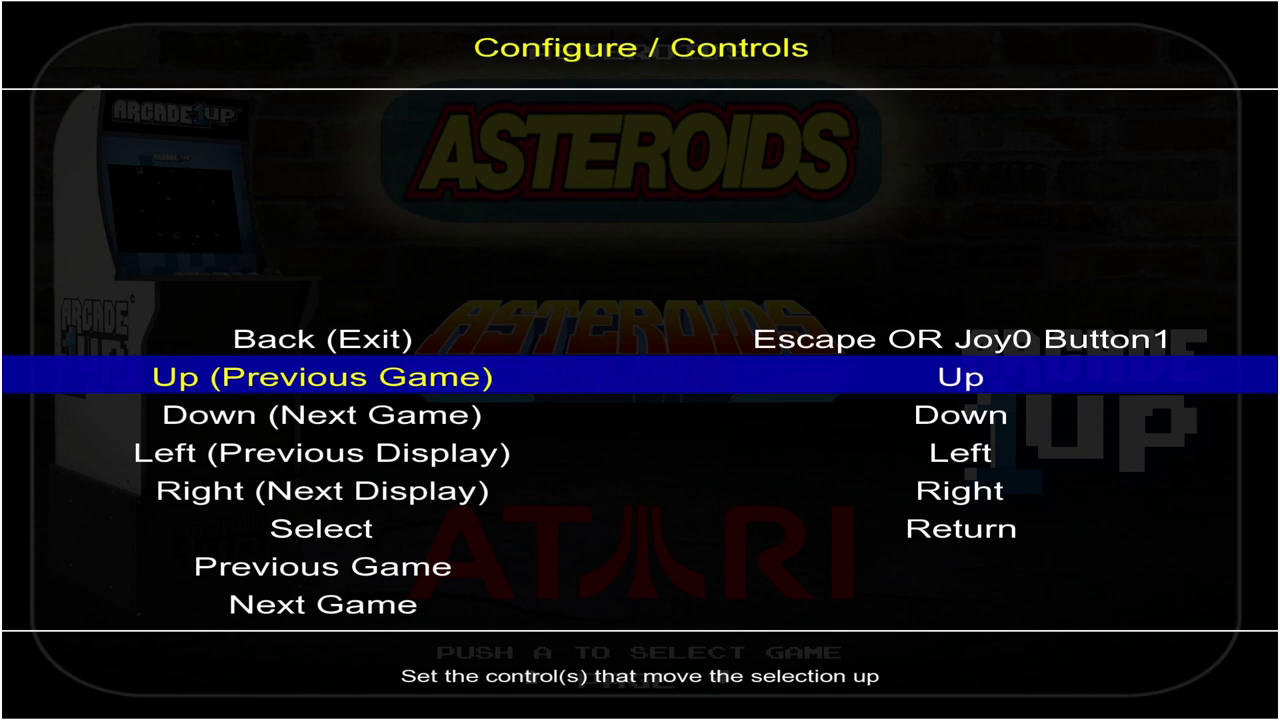
key("Return")
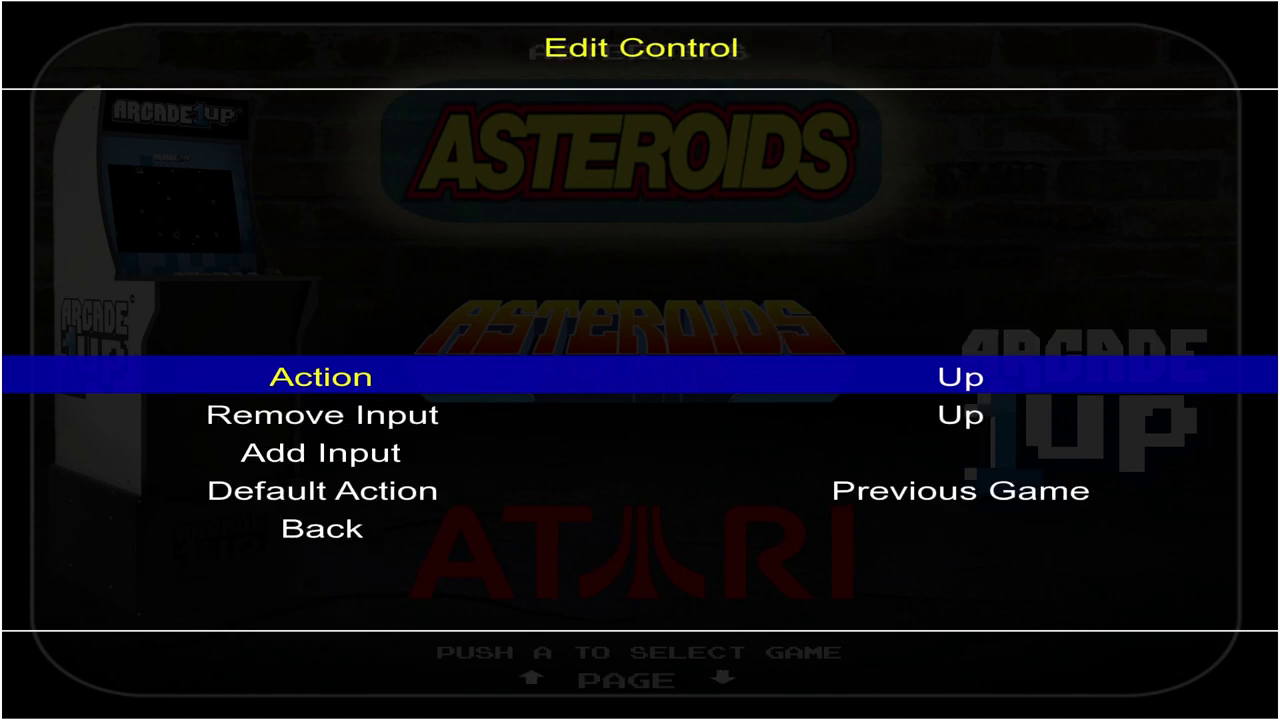
key("Down")
key("Down")
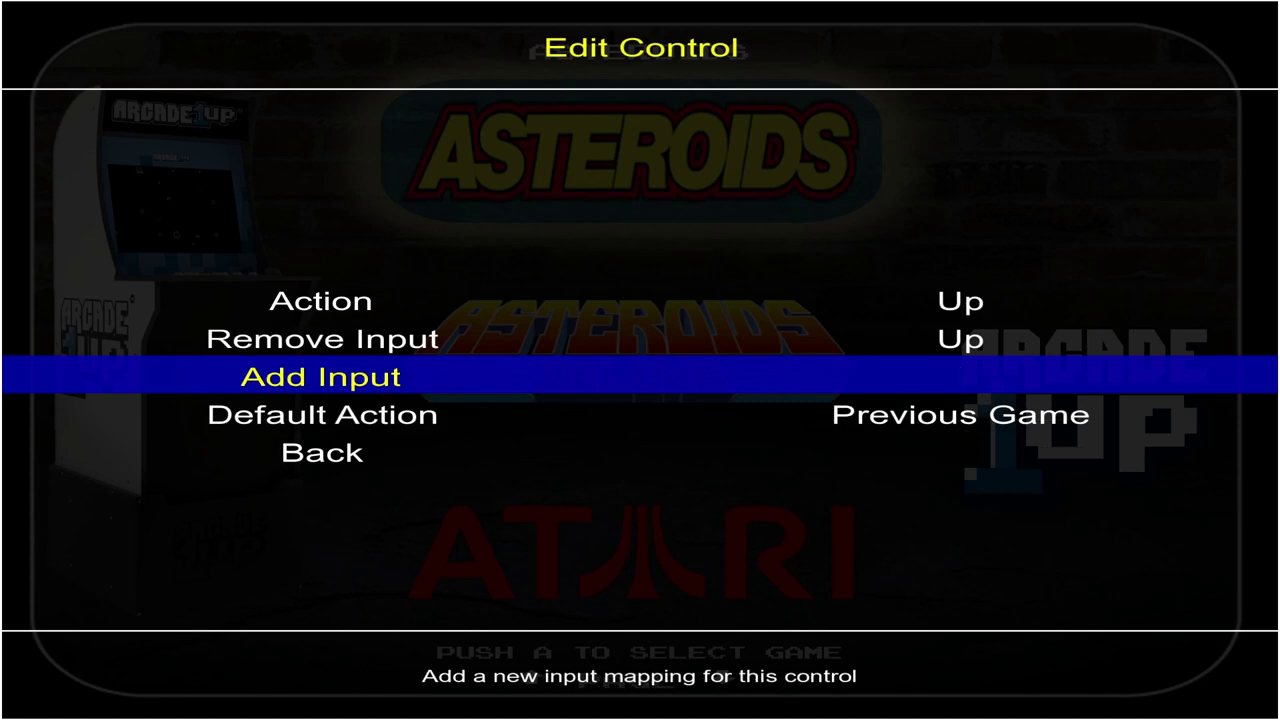
key("Return")
key("Up")
key("Down")
key("Down")
key("Down")
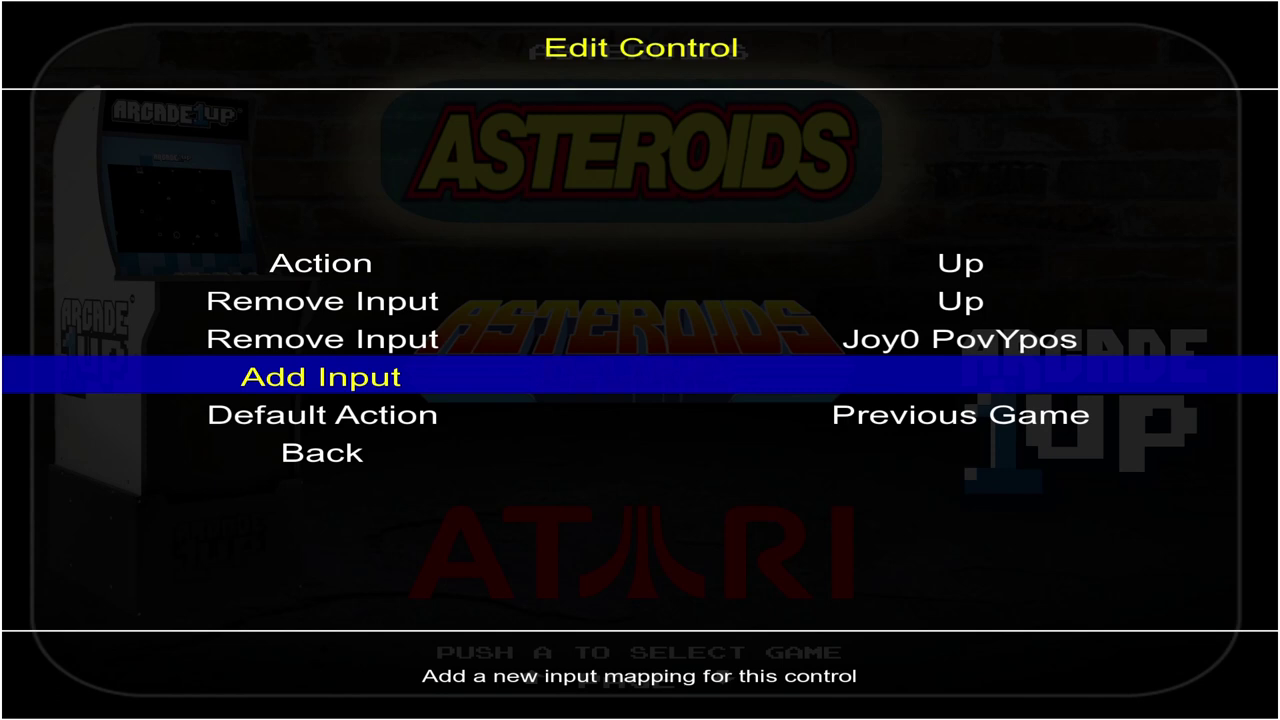
key("Return")
key("Up")
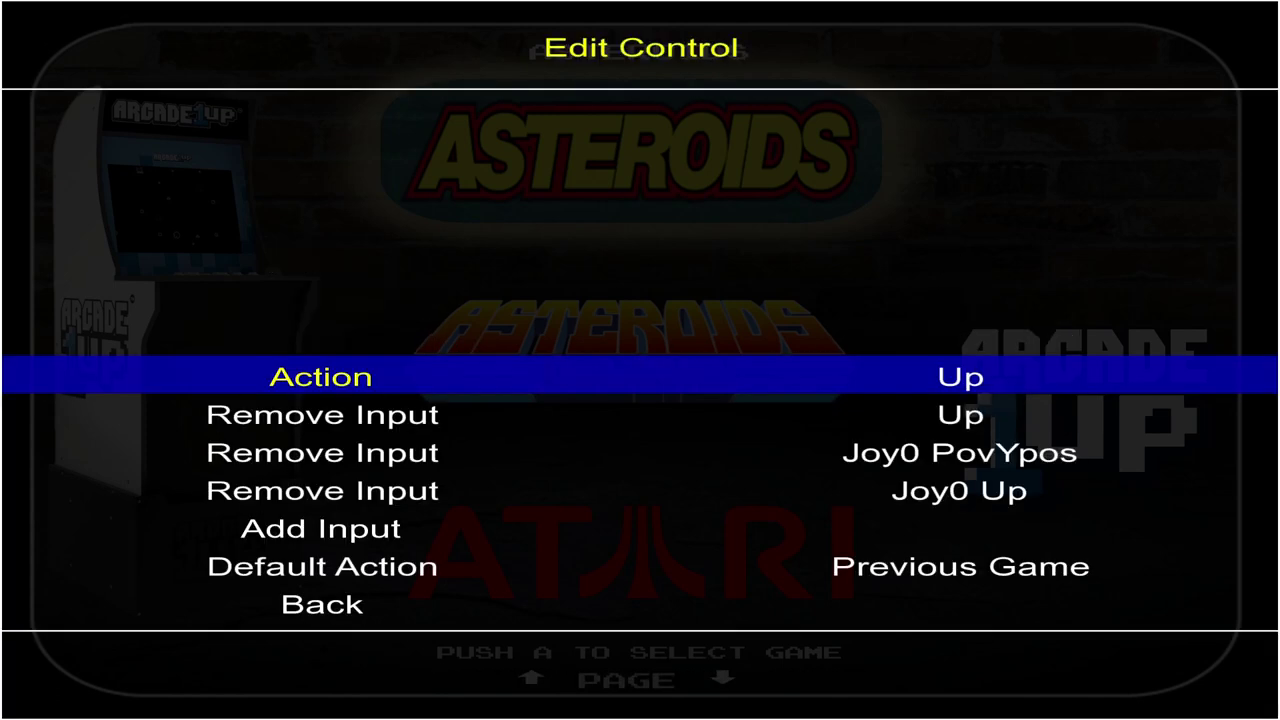
key("Escape")
key("Down")
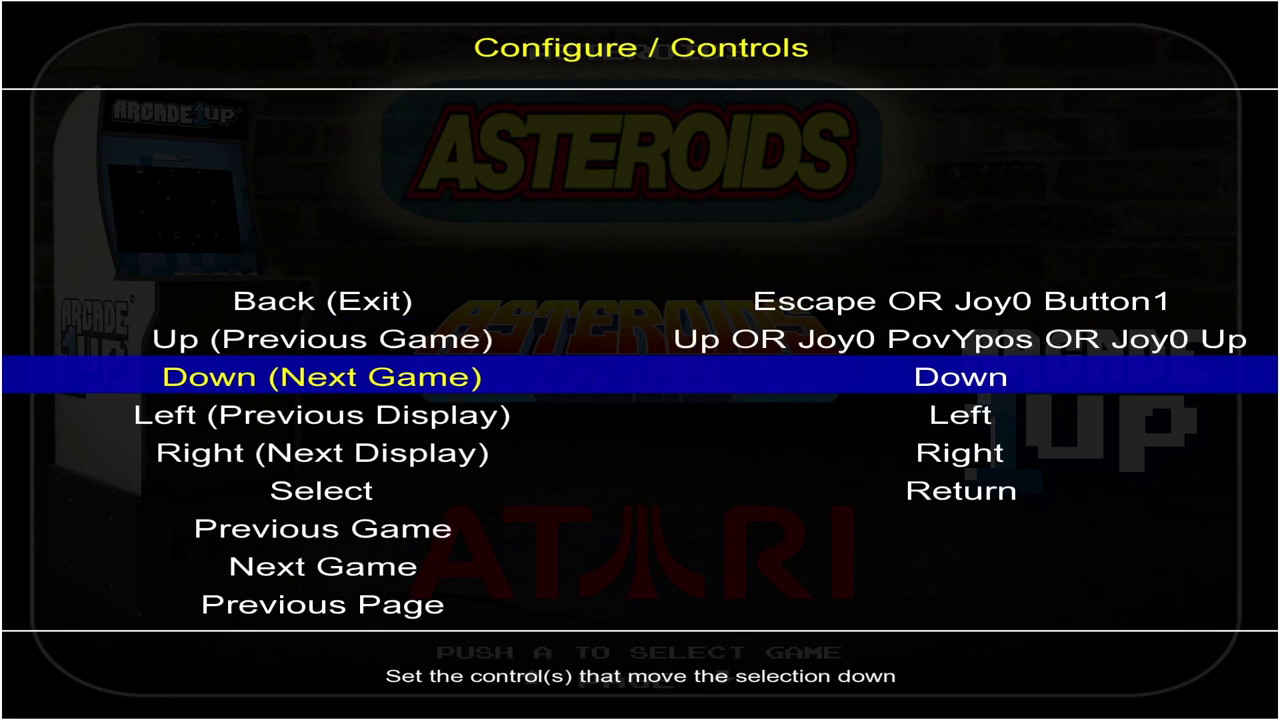
key("Return")
Step: Add Joy0 PovYneg and Joy0 Down as inputs for Down (Next Game)
key("Down")
key("Return")
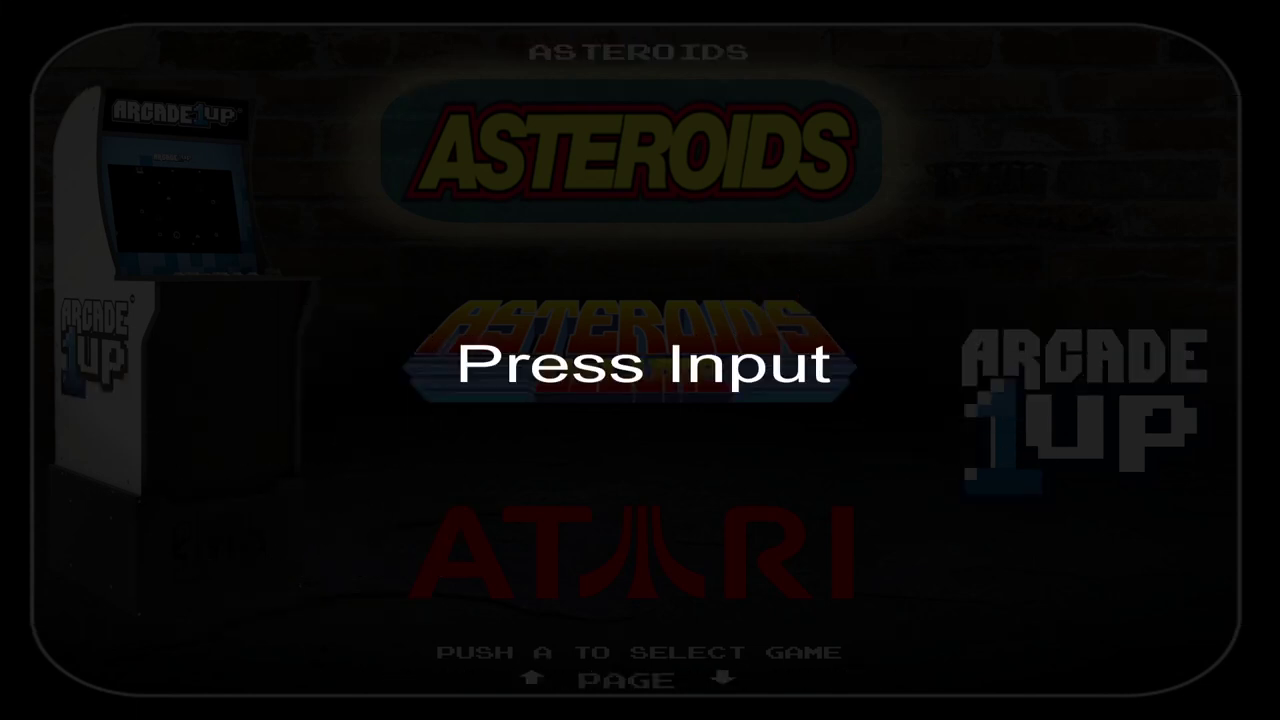
key("Down")
key("Down")
key("Down")
key("Down")
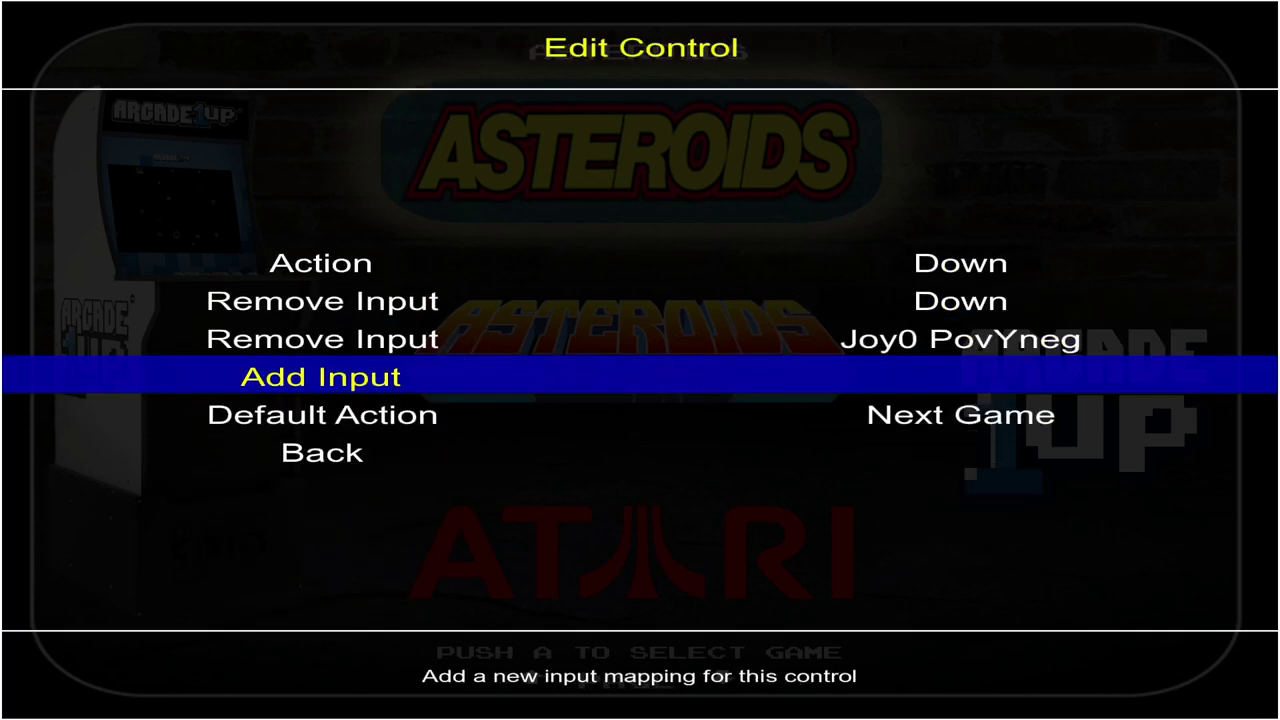
key("Return")
key("Down")
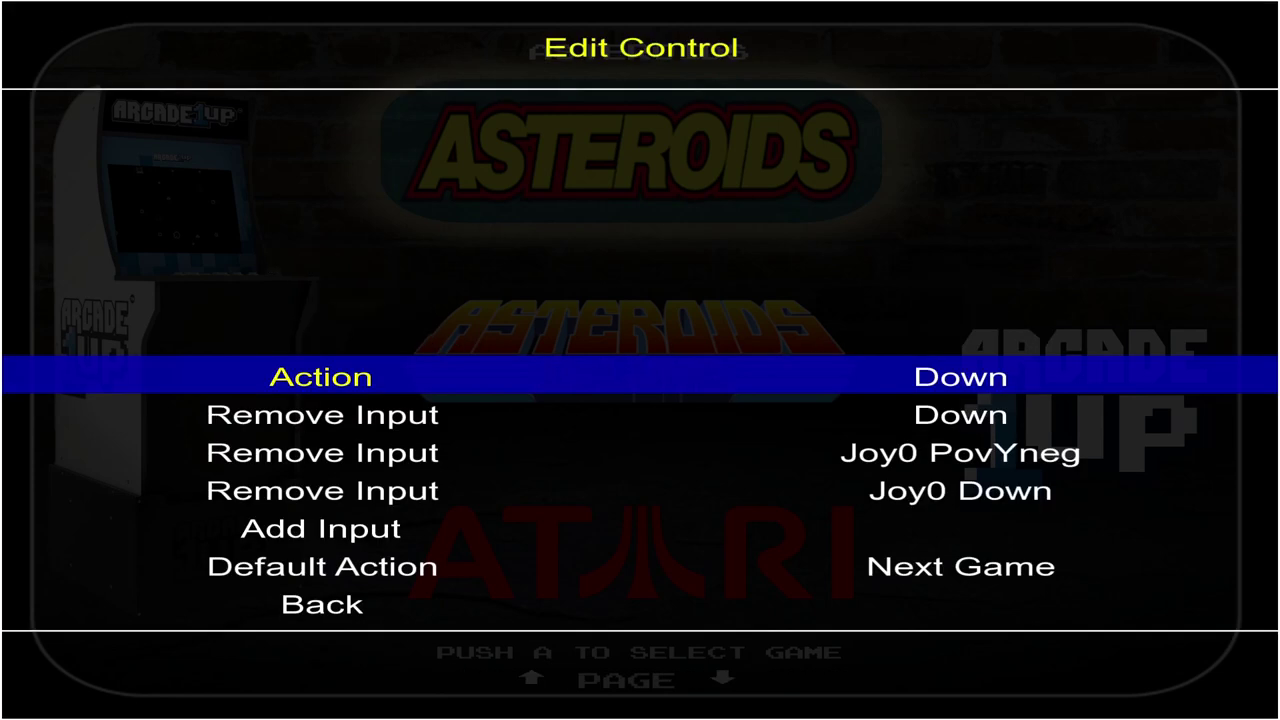
key("Escape")
Step: Bind the D-pad left and joystick left to Left (Previous Display)
key("Down")
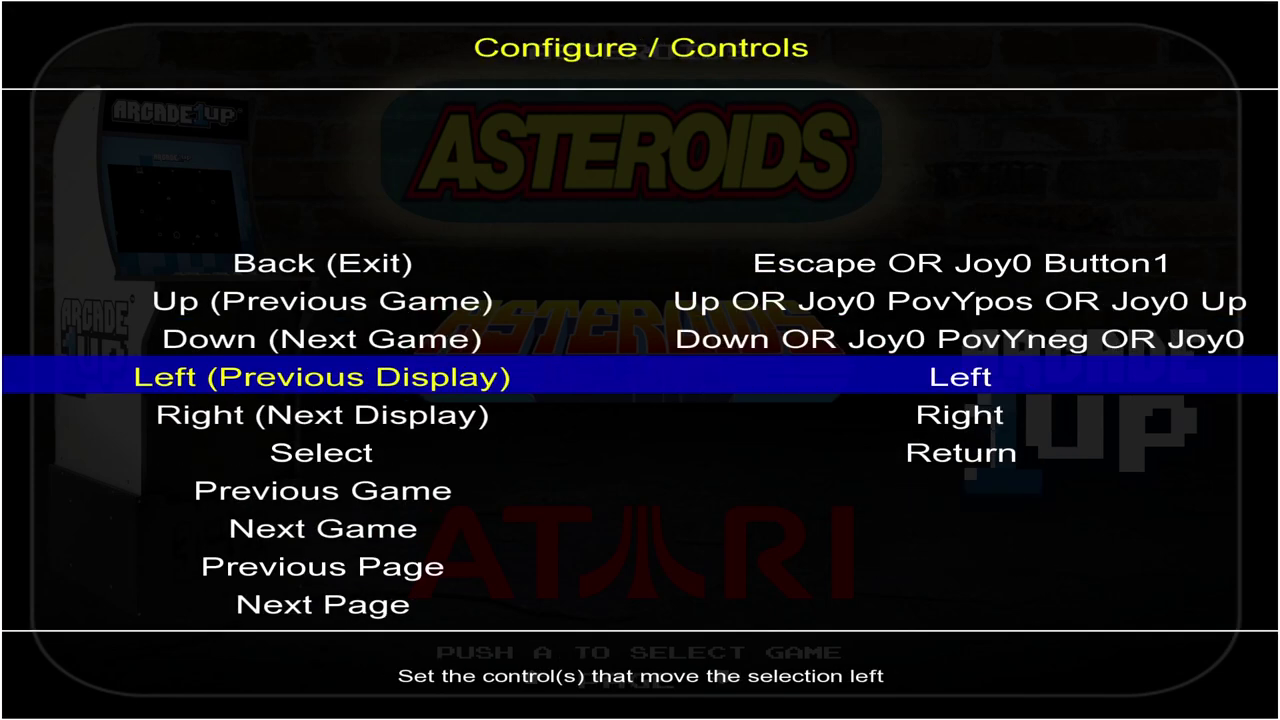
key("Return")
key("Down")
key("Down")
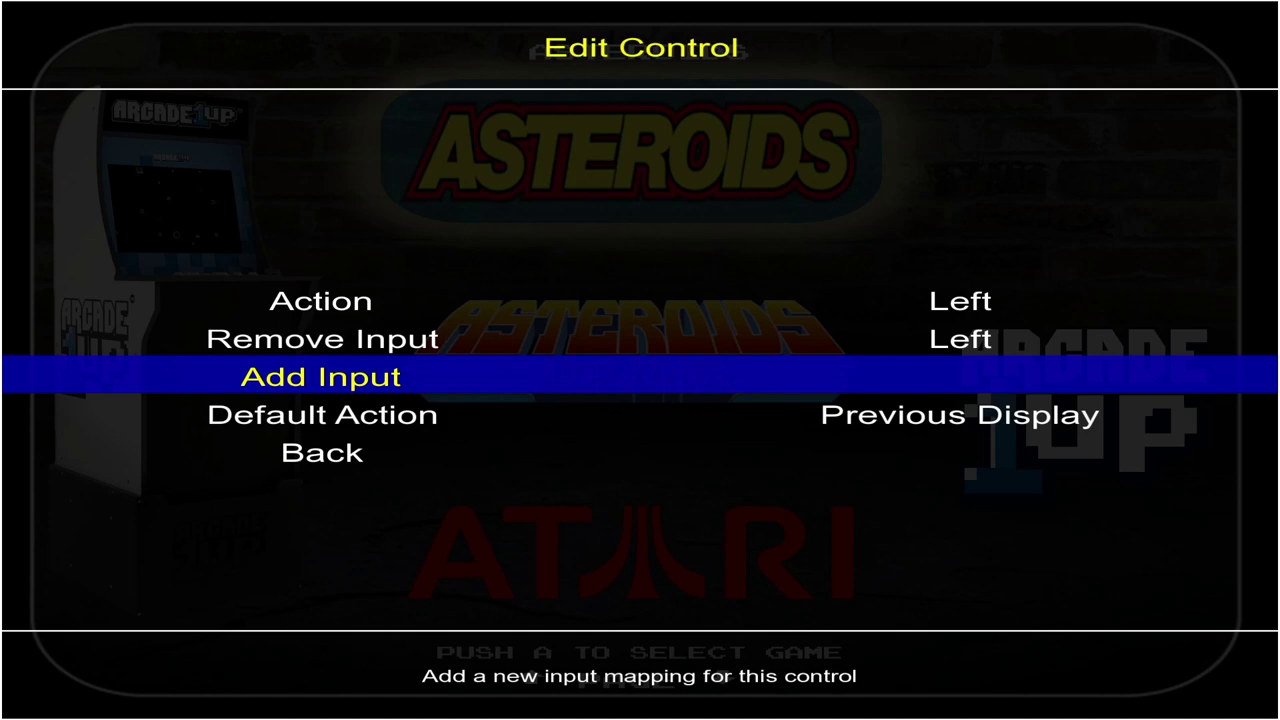
key("Return")
key("Left")
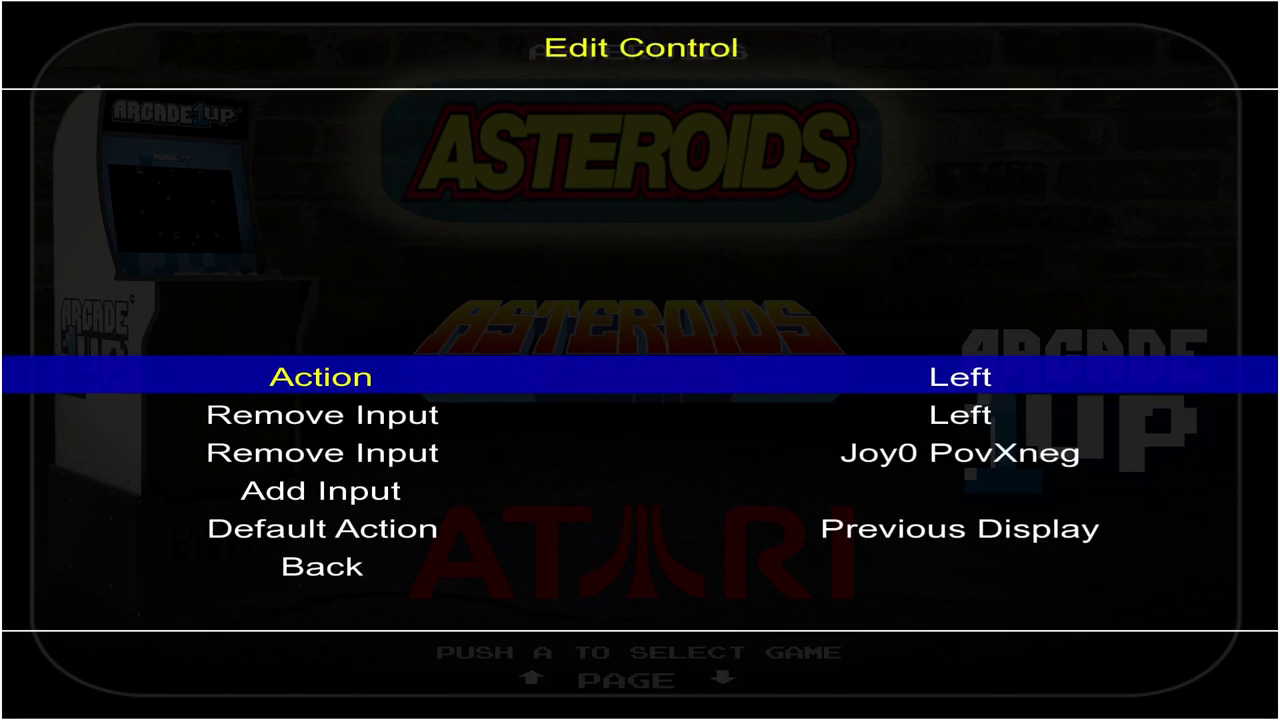
key("Down")
key("Down")
key("Down")
key("Return")
key("Left")
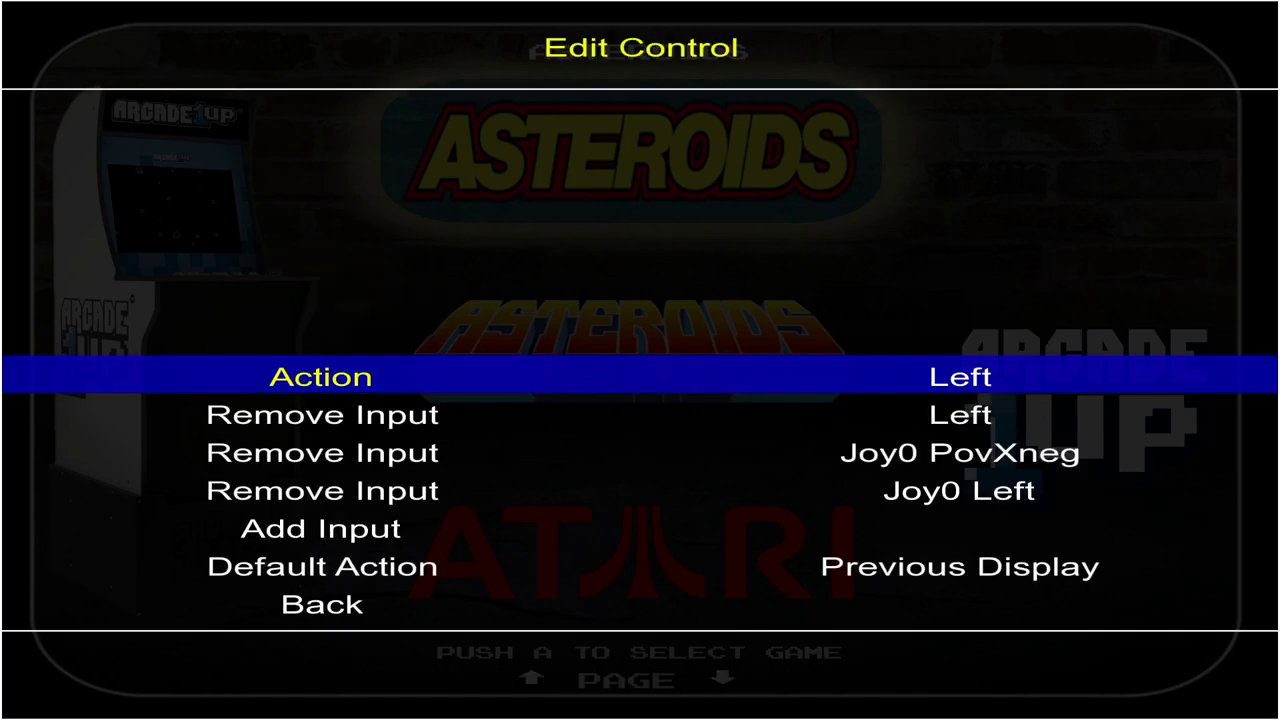
key("Escape")
Step: Bind the D-pad right and joystick right to the Right control
key("Down")
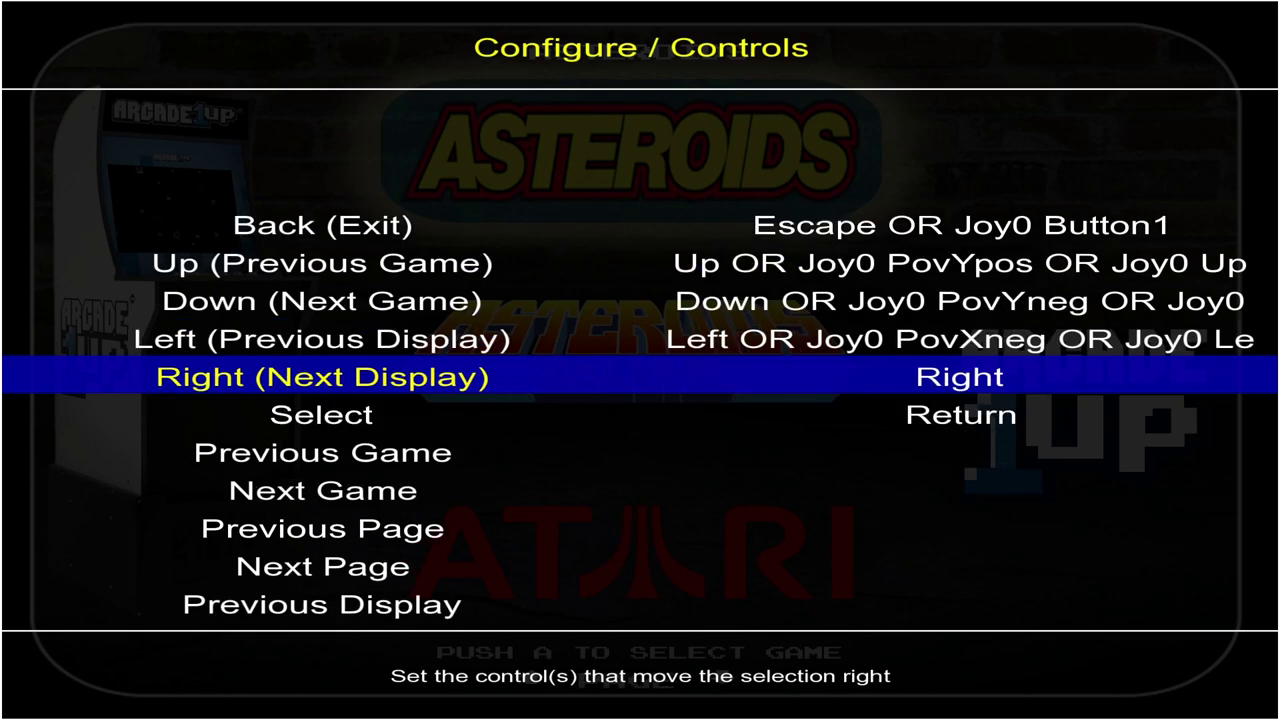
key("Return")
key("Down")
key("Down")
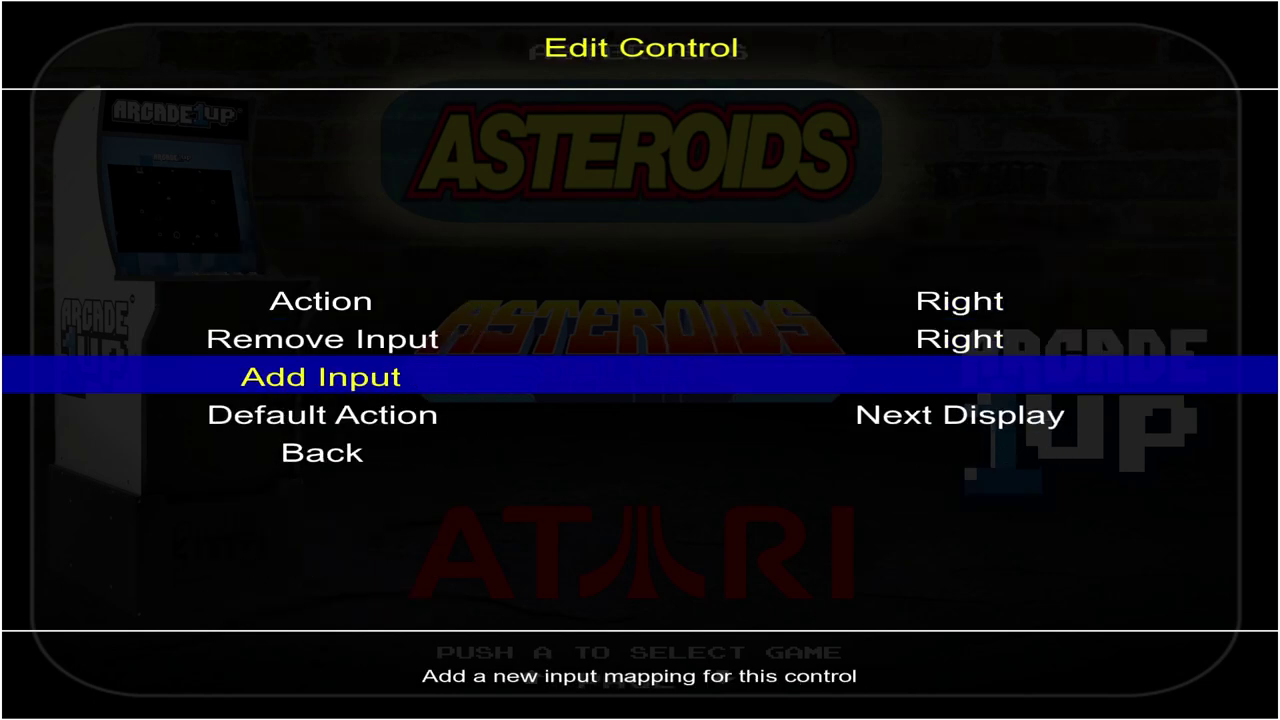
key("Return")
key("Right")
key("Down")
key("Down")
key("Down")
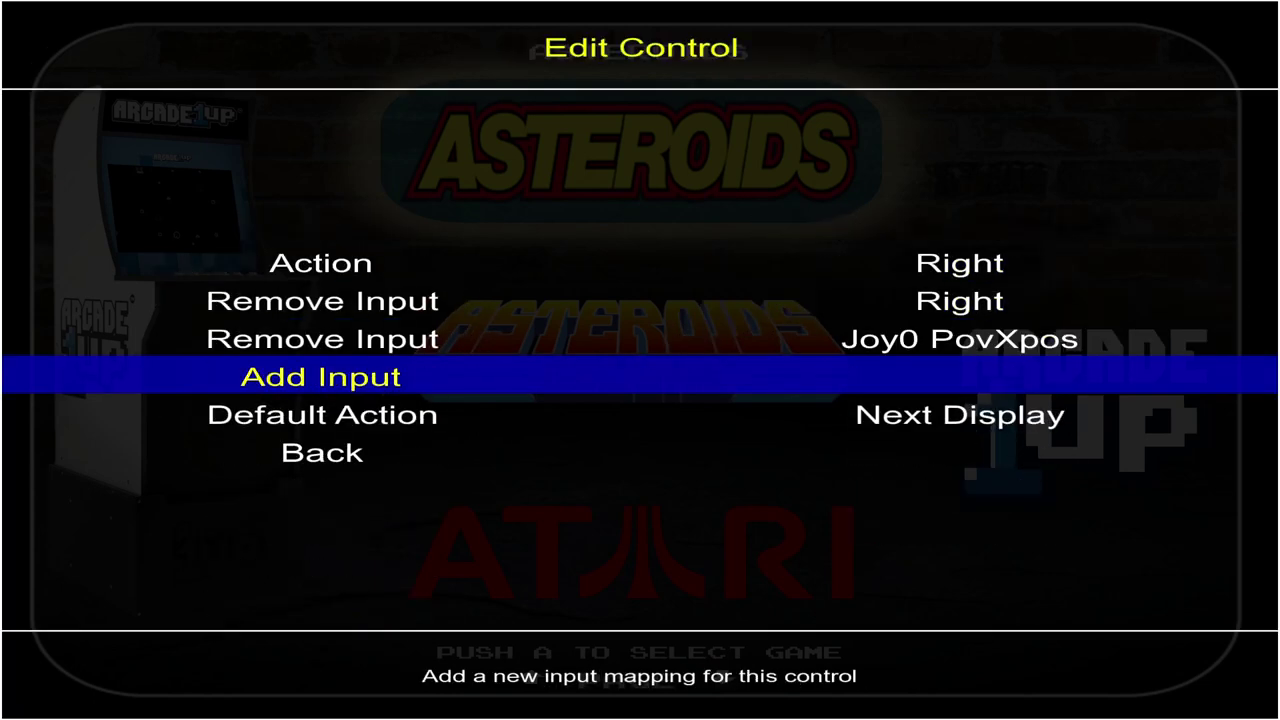
key("Return")
key("Right")
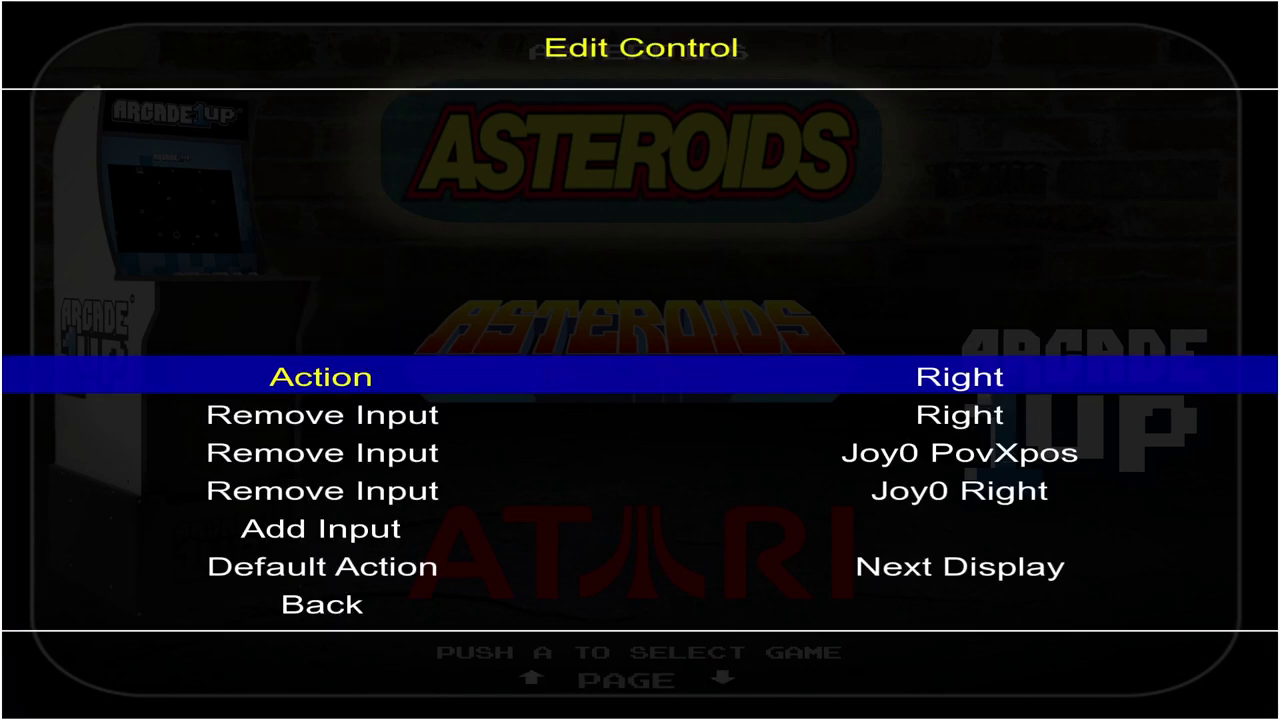
key("Escape")
Step: Bind joystick Button0 to the Select control
key("Down")
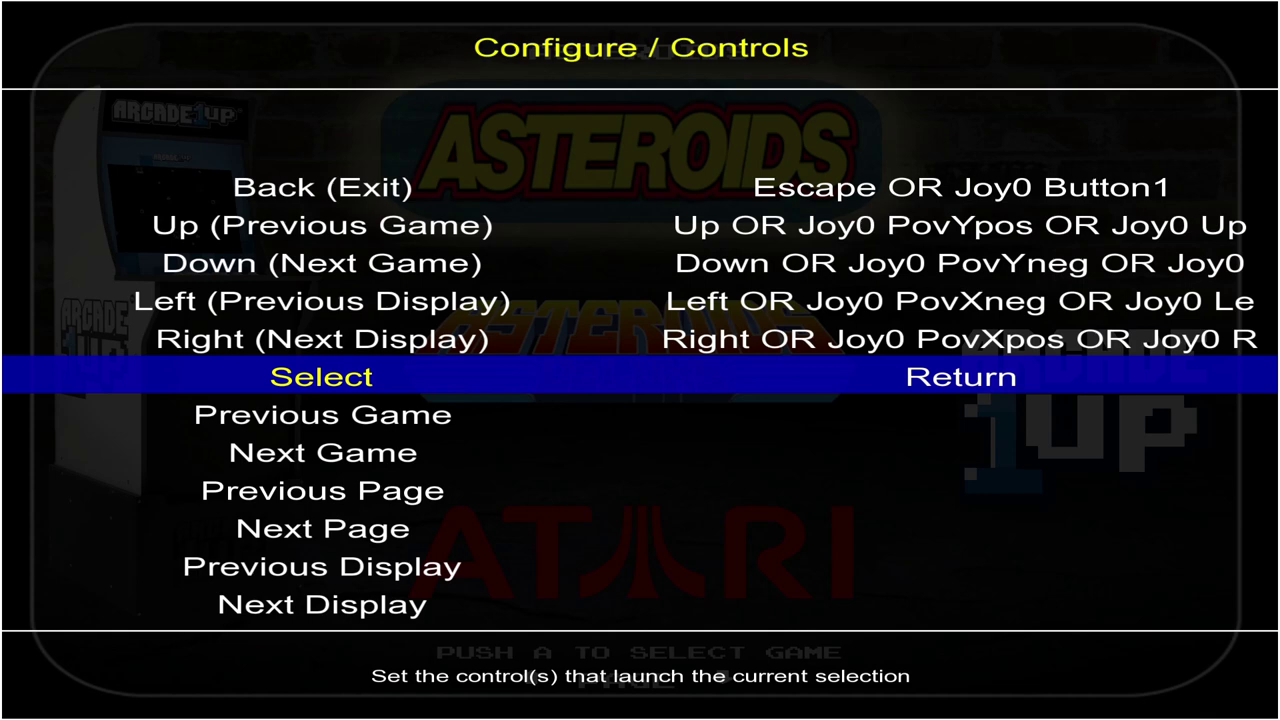
key("Return")
key("Down")
key("Down")
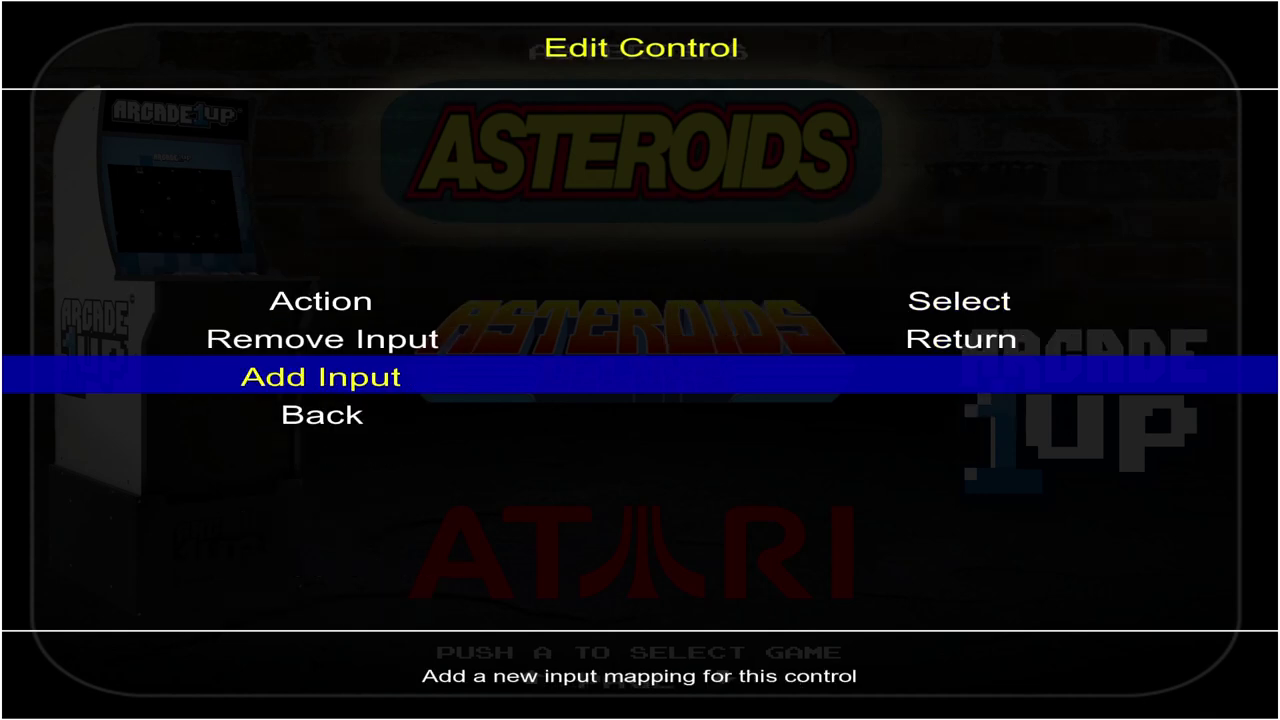
key("Return")
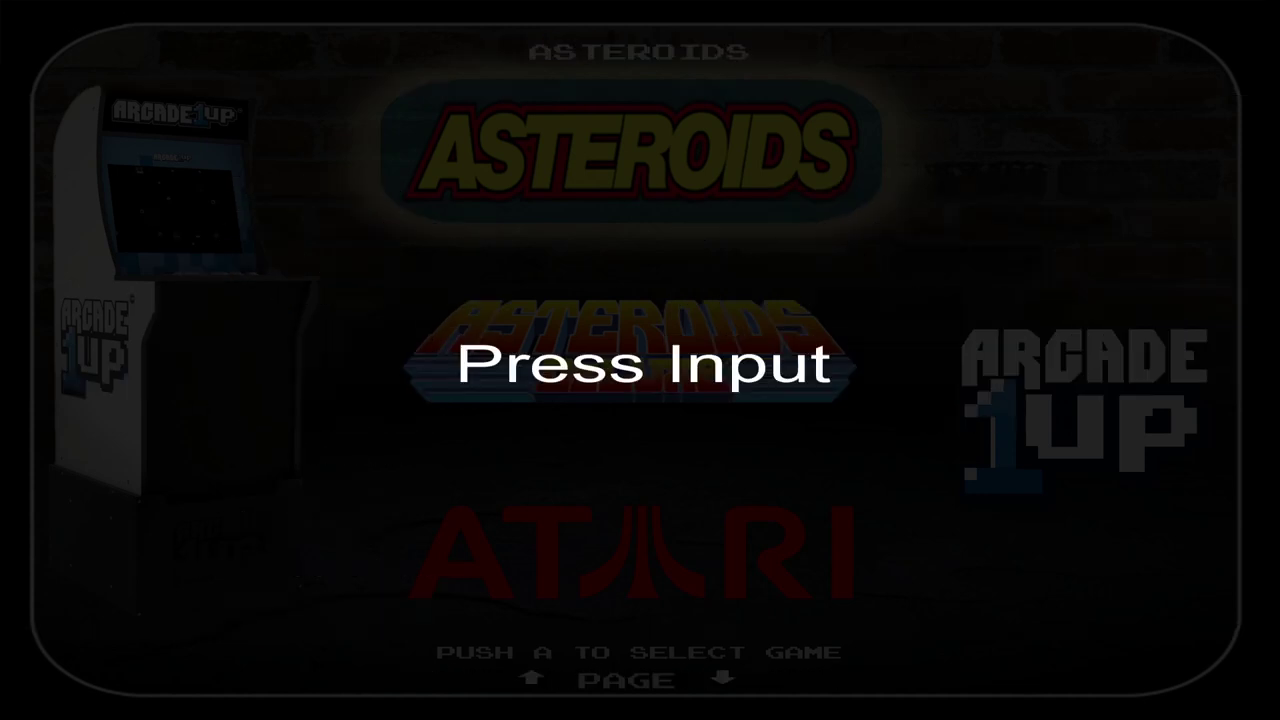
key("Escape")
Step: Review the remaining controls and exit configuration to the game list
key("Down")
key("Down")
key("Down")
key("Down")
key("Down")
key("Down")
key("Down")
key("Down")
key("Down")
key("Down")
key("Down")
key("Down")
key("Down")
key("Down")
key("Down")
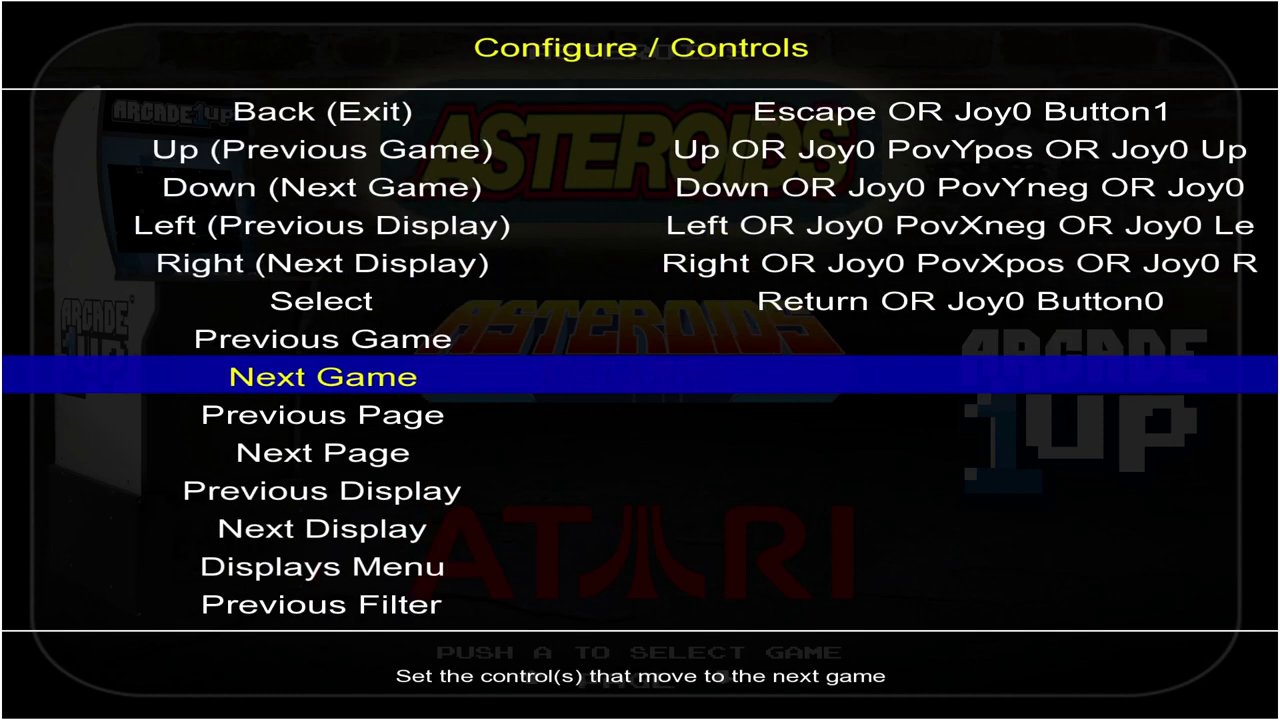
key("Down")
key("Down")
key("Down")
key("Down")
key("Down")
key("Down")
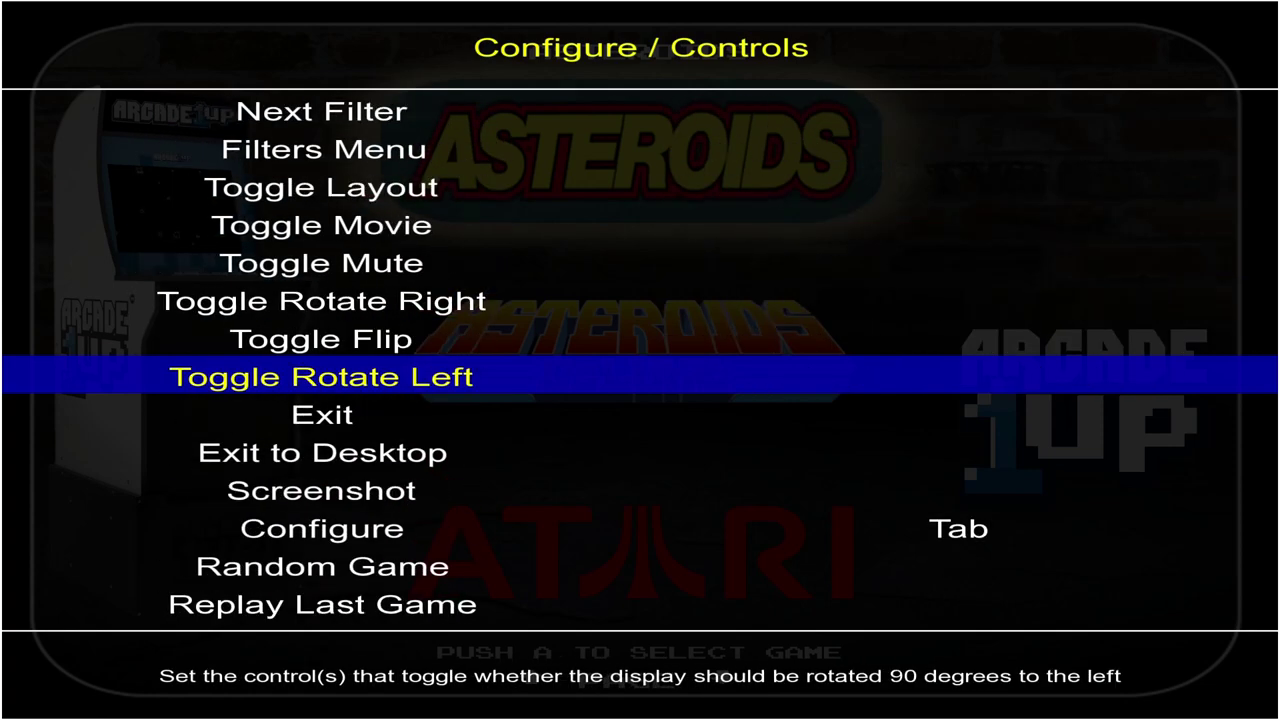
key("Down")
key("Down")
key("Down")
key("Down")
key("Down")
key("Down")
key("Down")
key("Down")
key("Down")
key("Down")
key("Down")
key("Down")
key("Down")
key("Down")
key("Down")
key("Down")
key("Down")
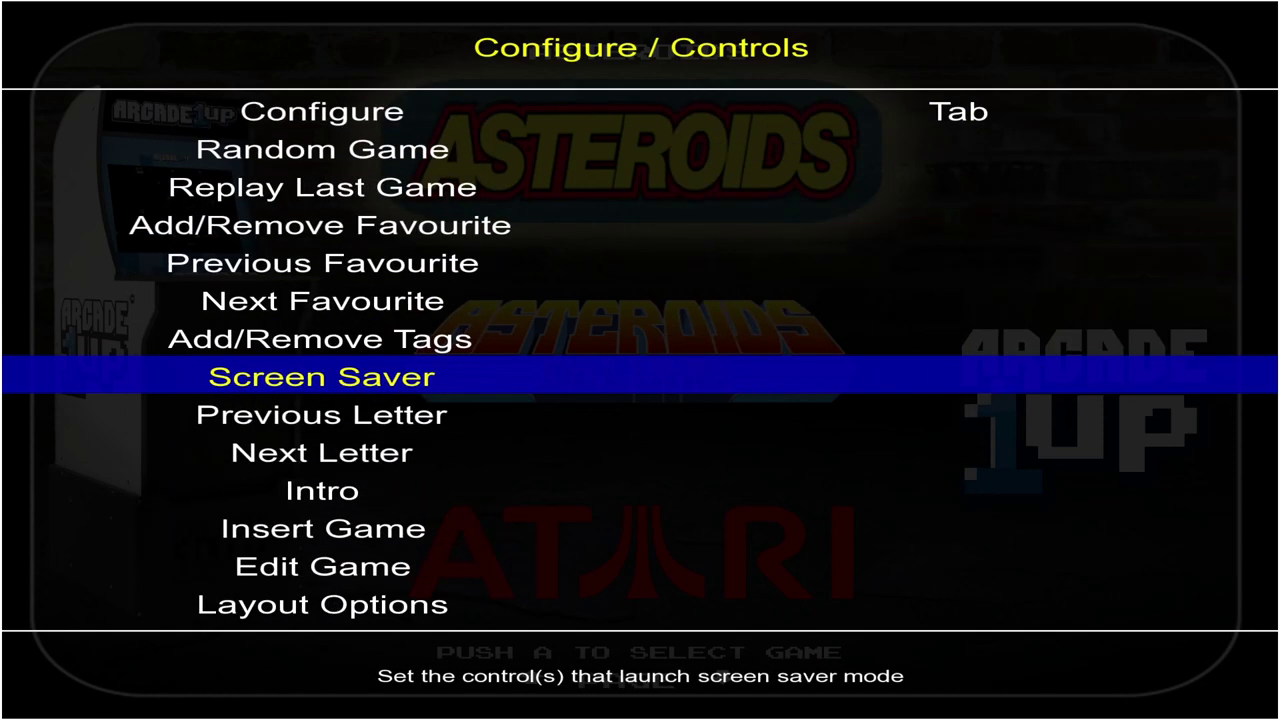
key("Down")
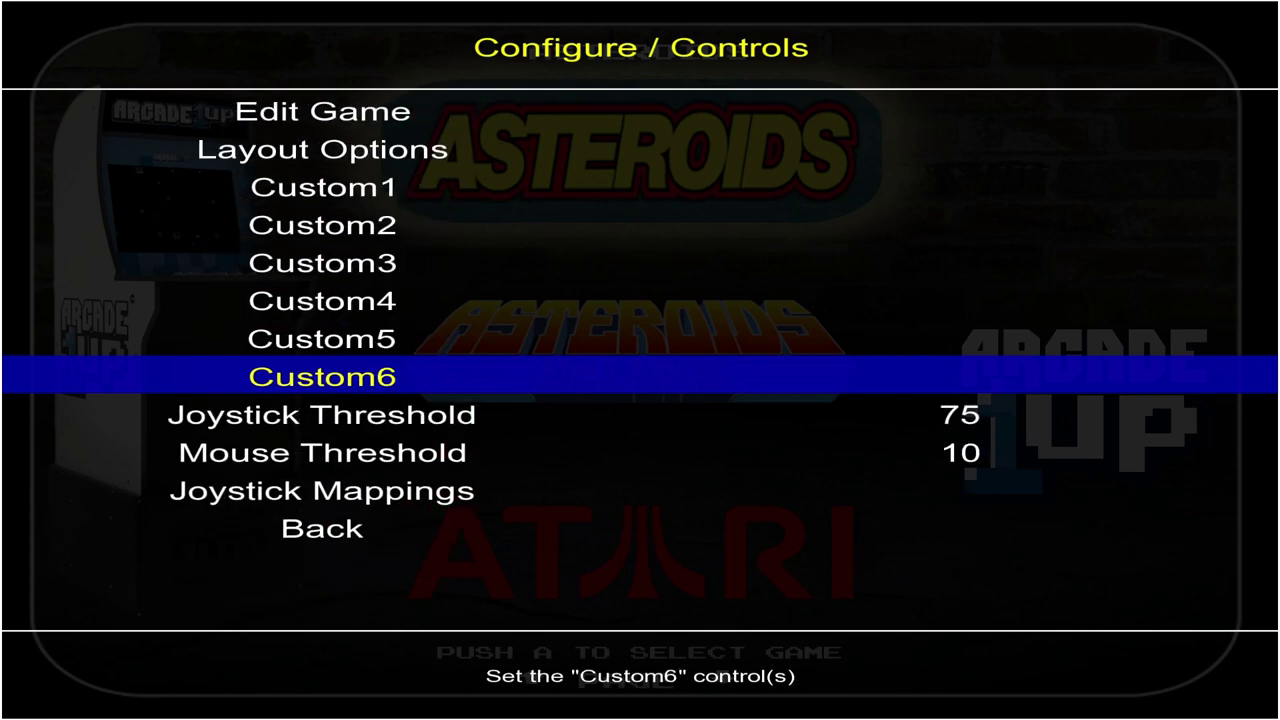
key("Escape")
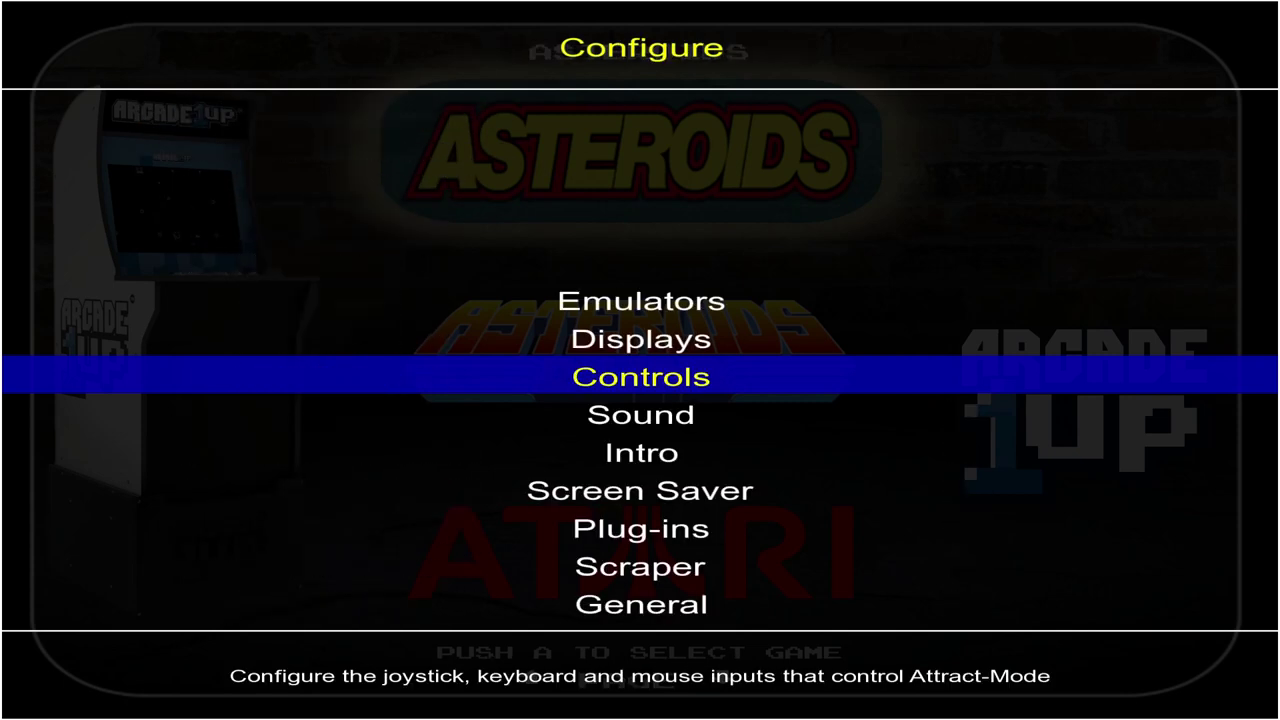
key("Escape")
key("Down")
key("Down")
Step: Browse the game list from Asteroids through Centipede, Galaga, Mortal Kombat, Pac-Man and Rampage
key("Up")
key("Up")
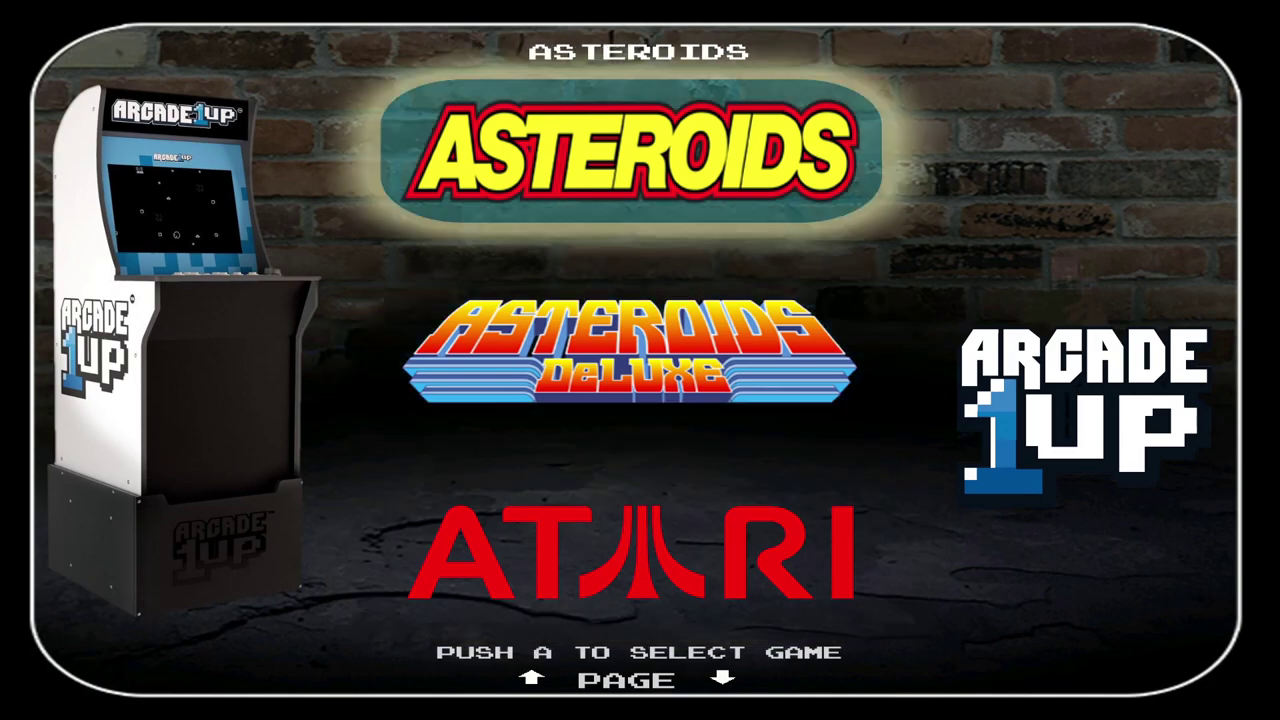
key("Down")
key("Down")
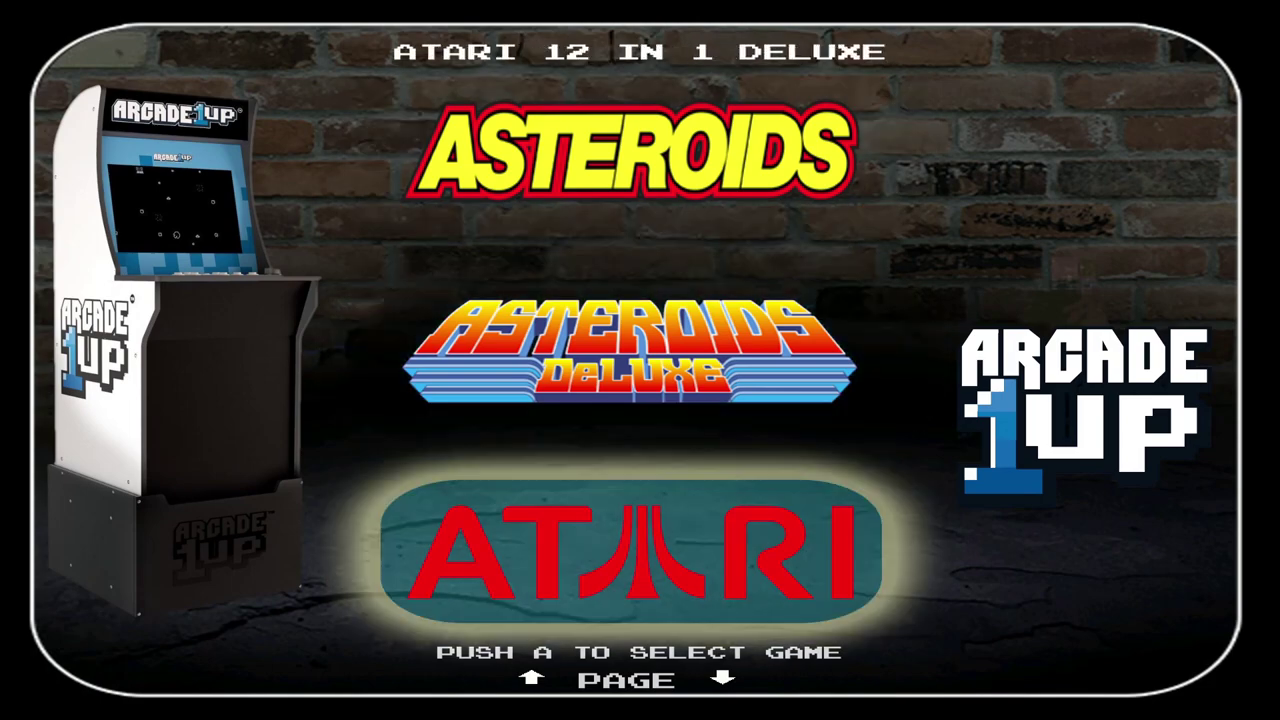
key("Down")
key("Down")
key("Down")
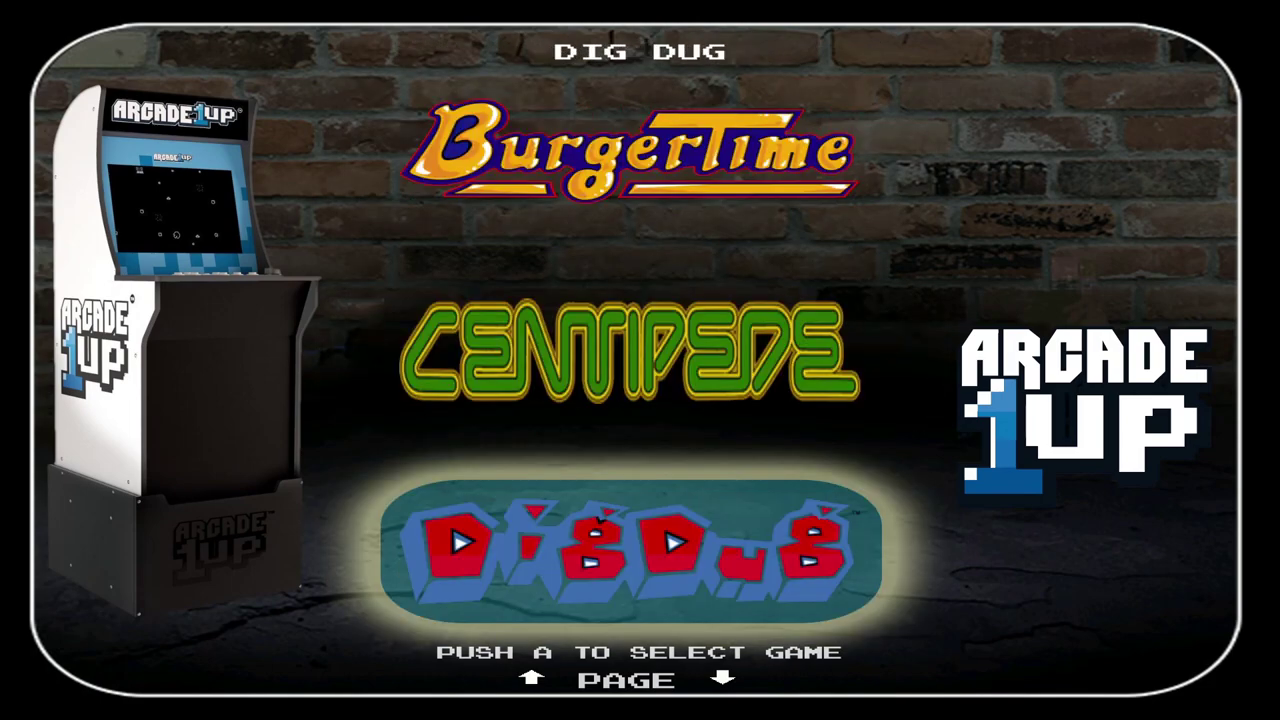
key("Down")
key("Down")
key("Down")
key("Down")
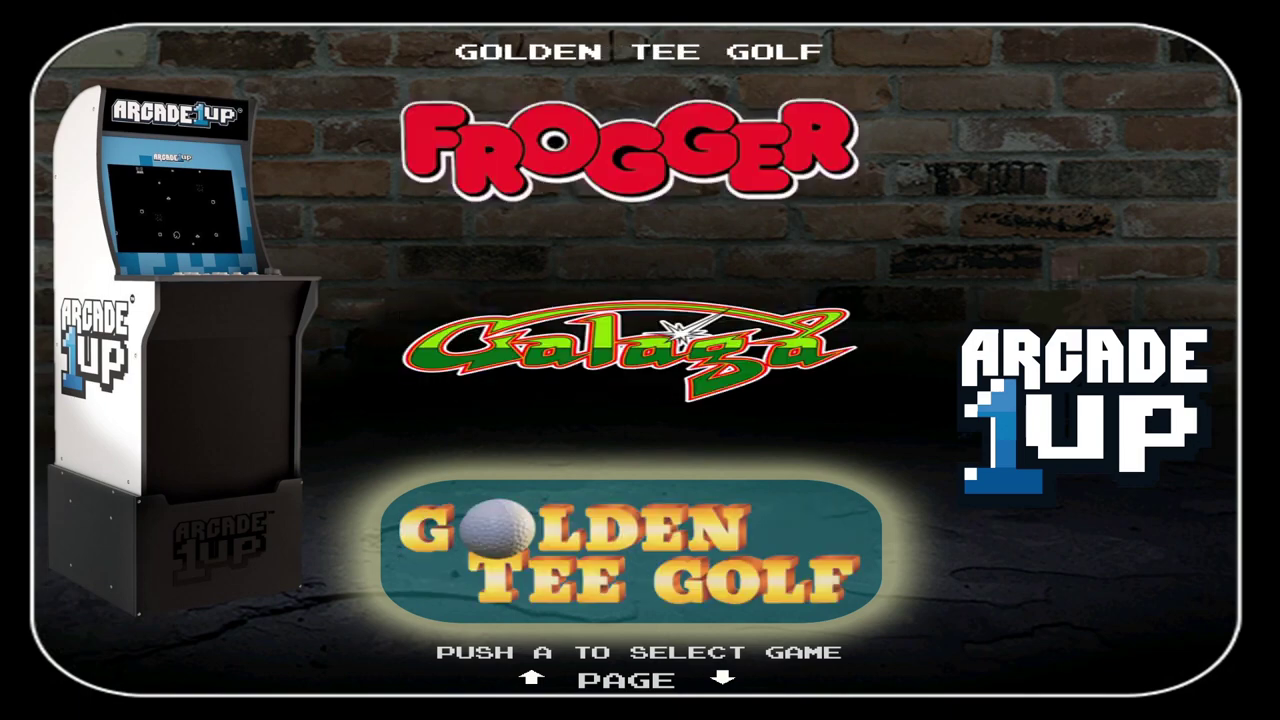
key("Down")
key("Down")
key("Down")
key("Down")
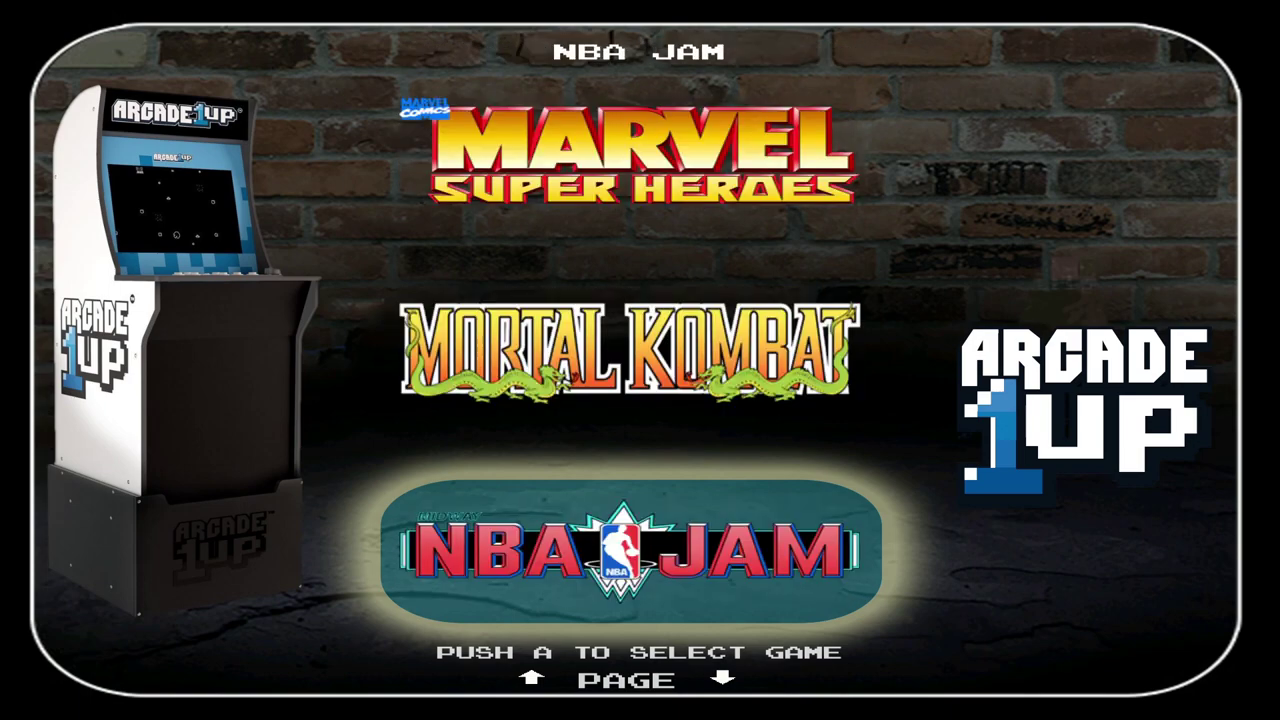
key("Down")
key("Down")
key("Down")
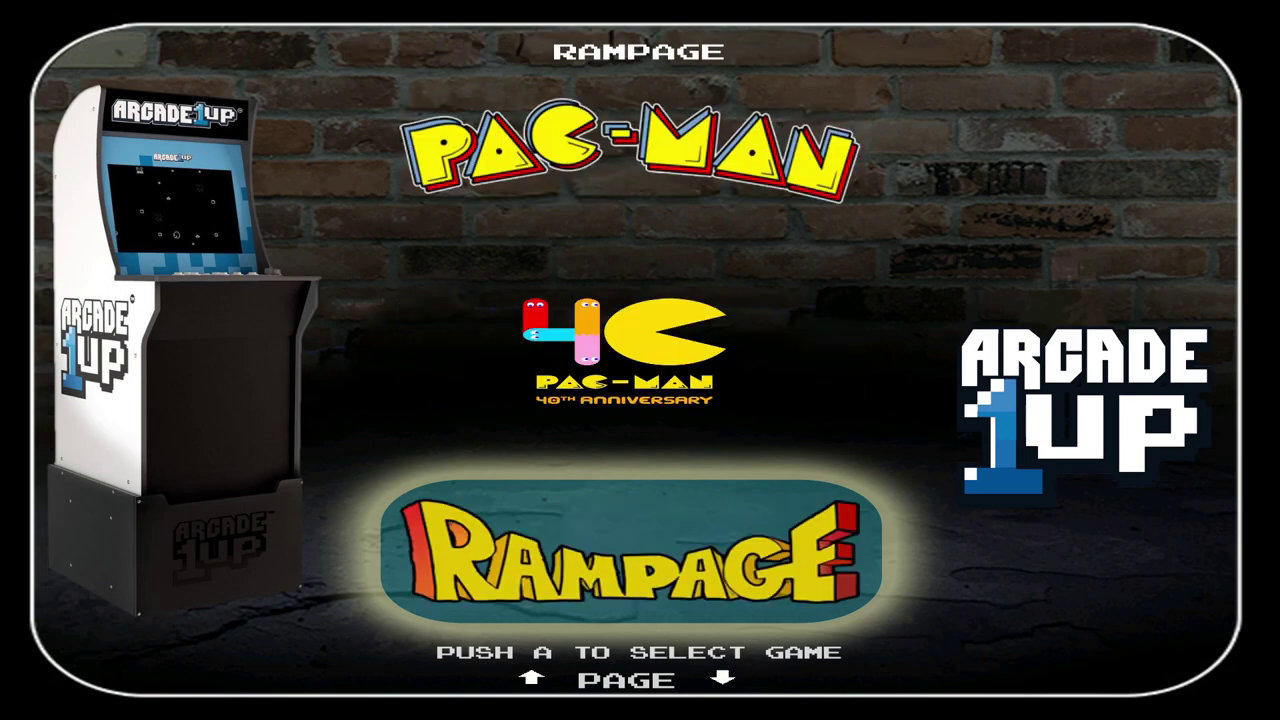
key("Up")
key("Up")
key("Down")
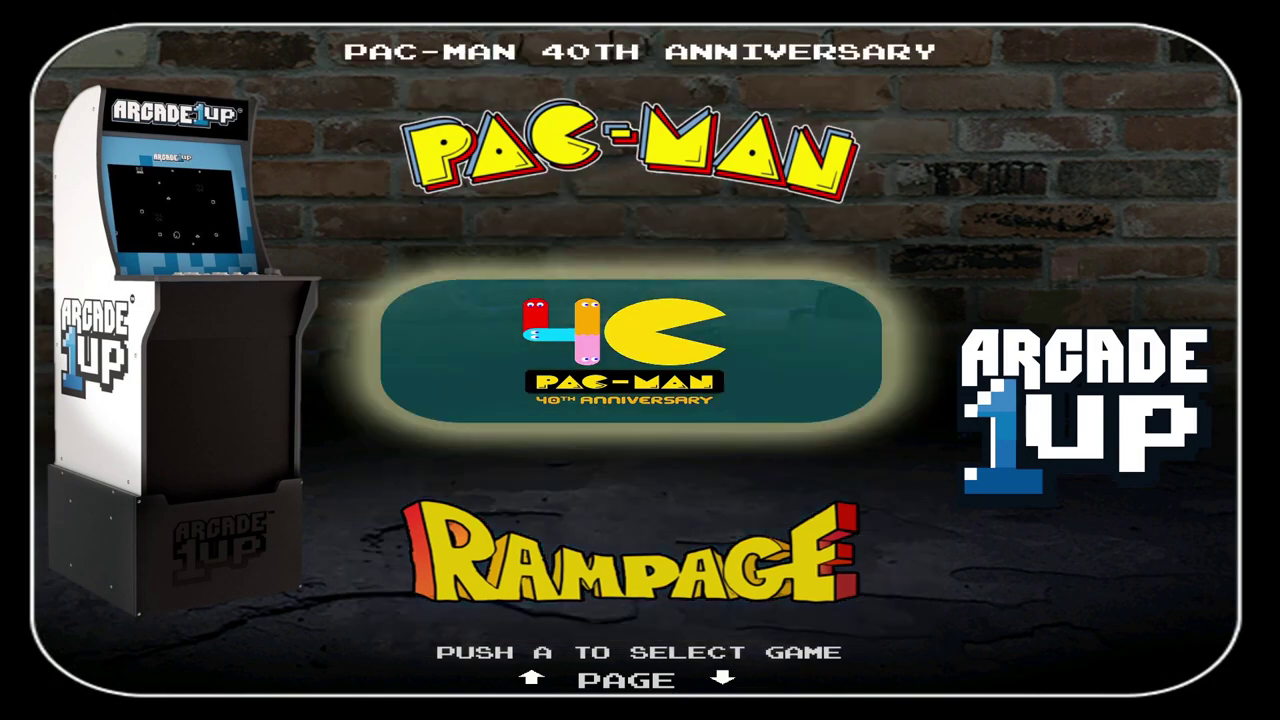
key("Up")
key("Down")
key("Up")
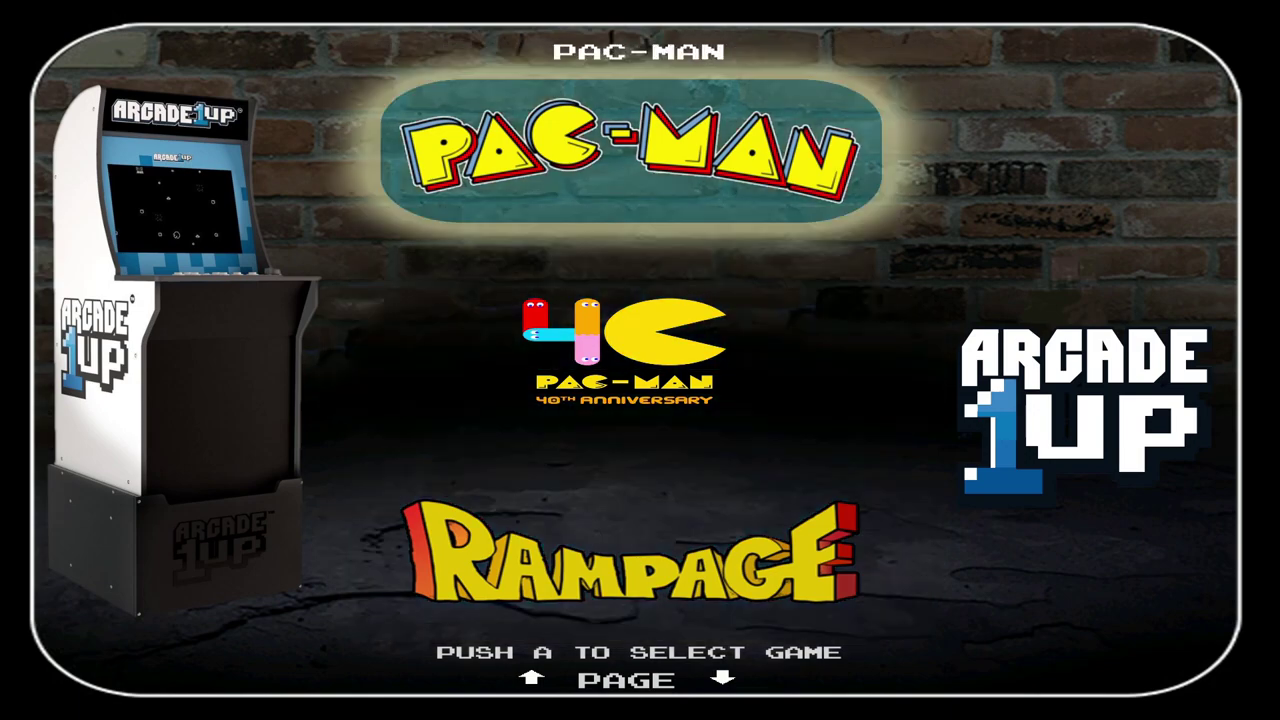
key("Down")
key("Up")
key("Down")
key("Down")
key("Down")
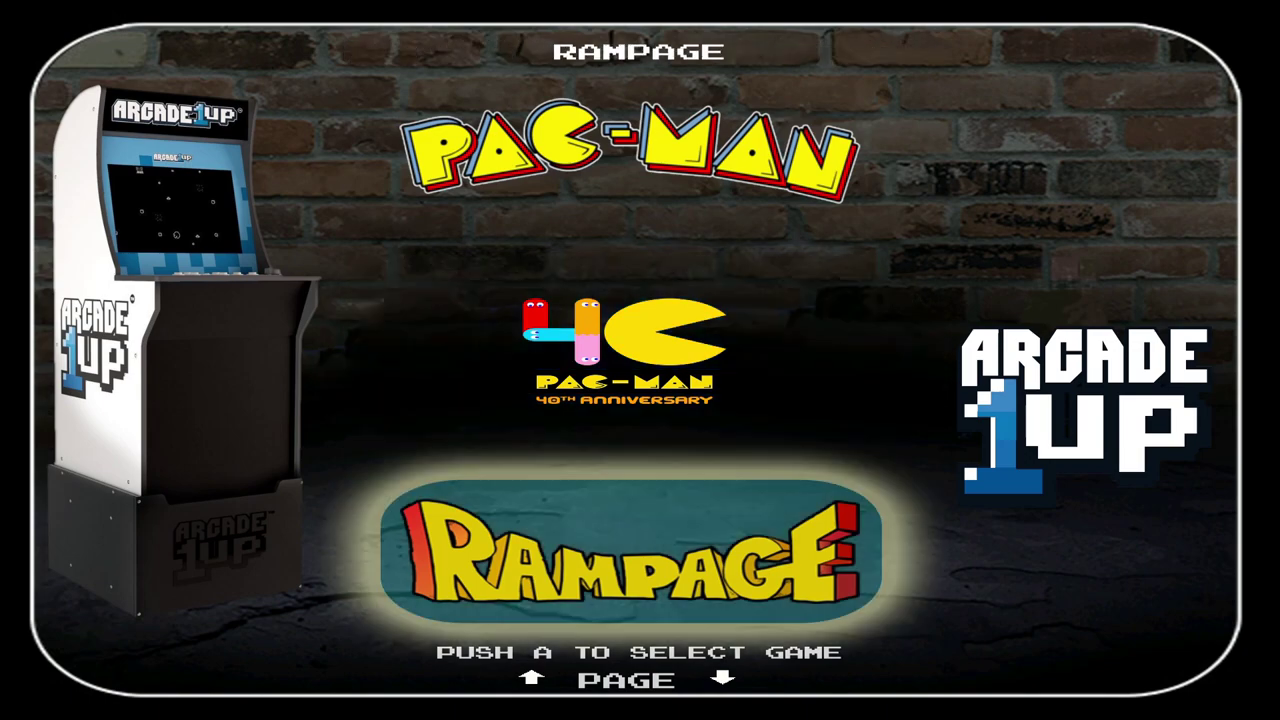
key("Down")
key("Down")
key("Down")
key("Down")
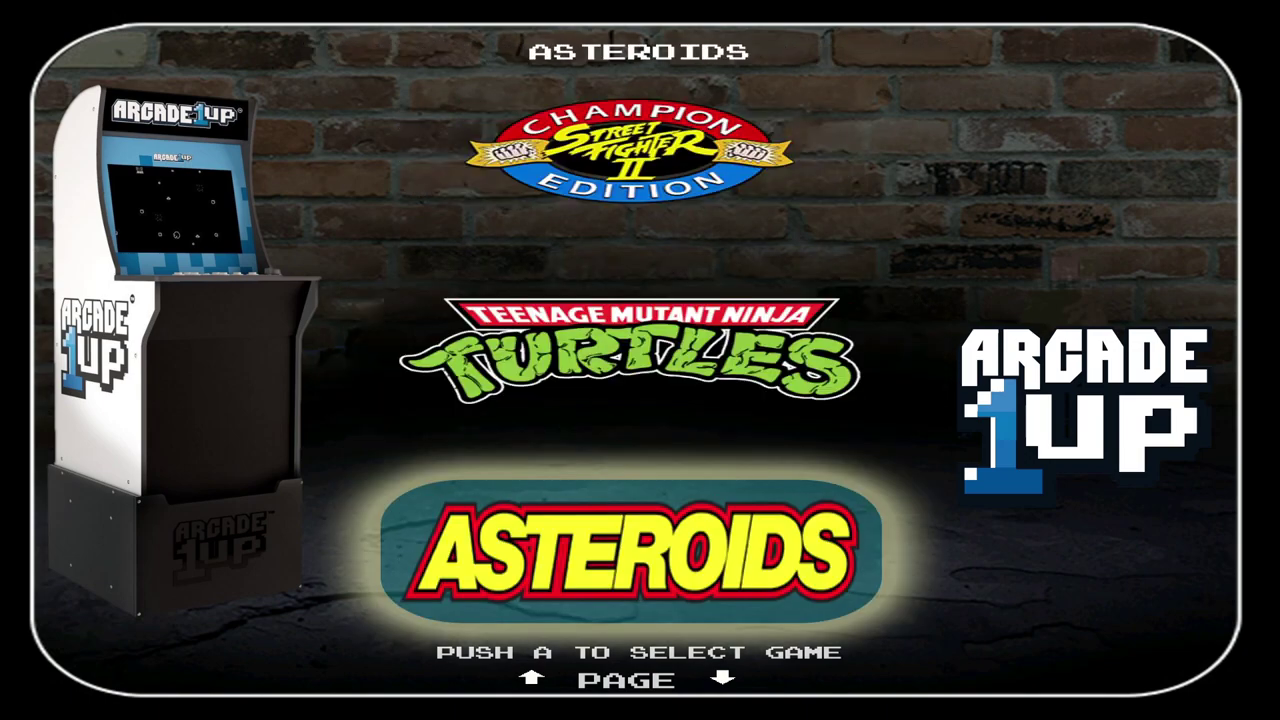
key("Down")
key("Up")
key("Up")
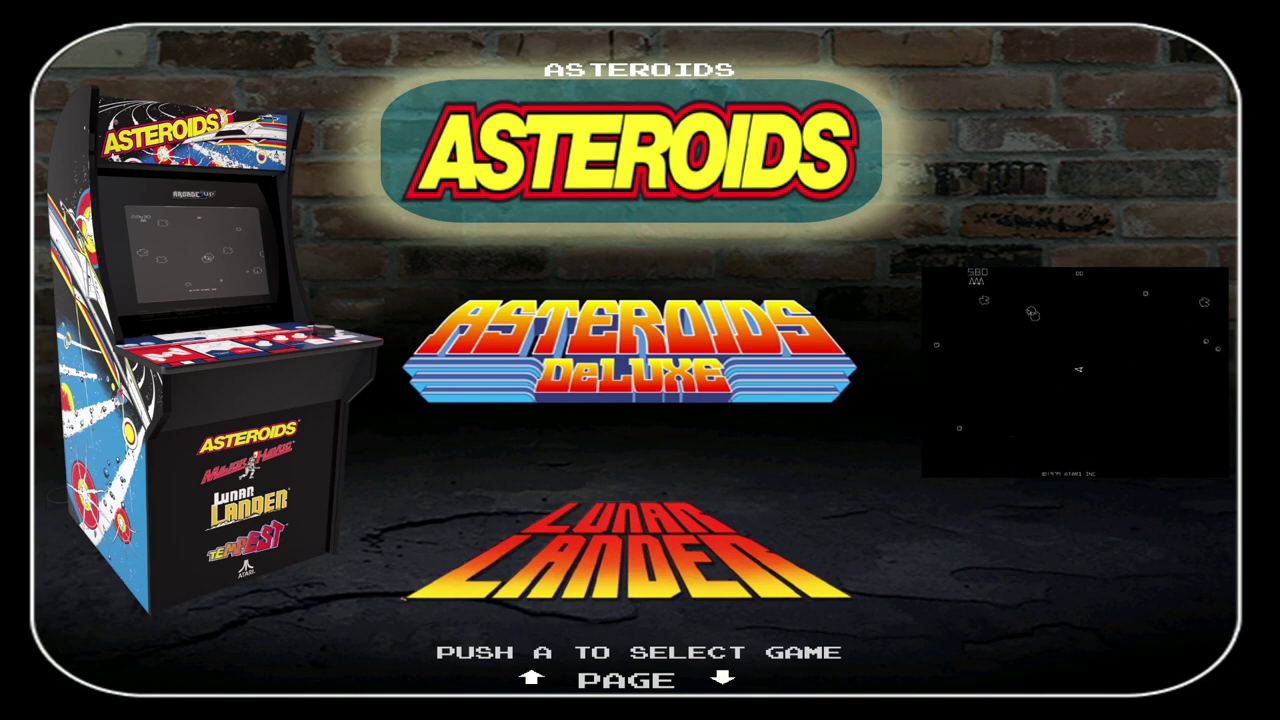
Step: Browse Lunar Lander, Space Invaders and the Pac-Man collection's variants, including PAC-MAN - HARDER
key("Down")
key("Down")
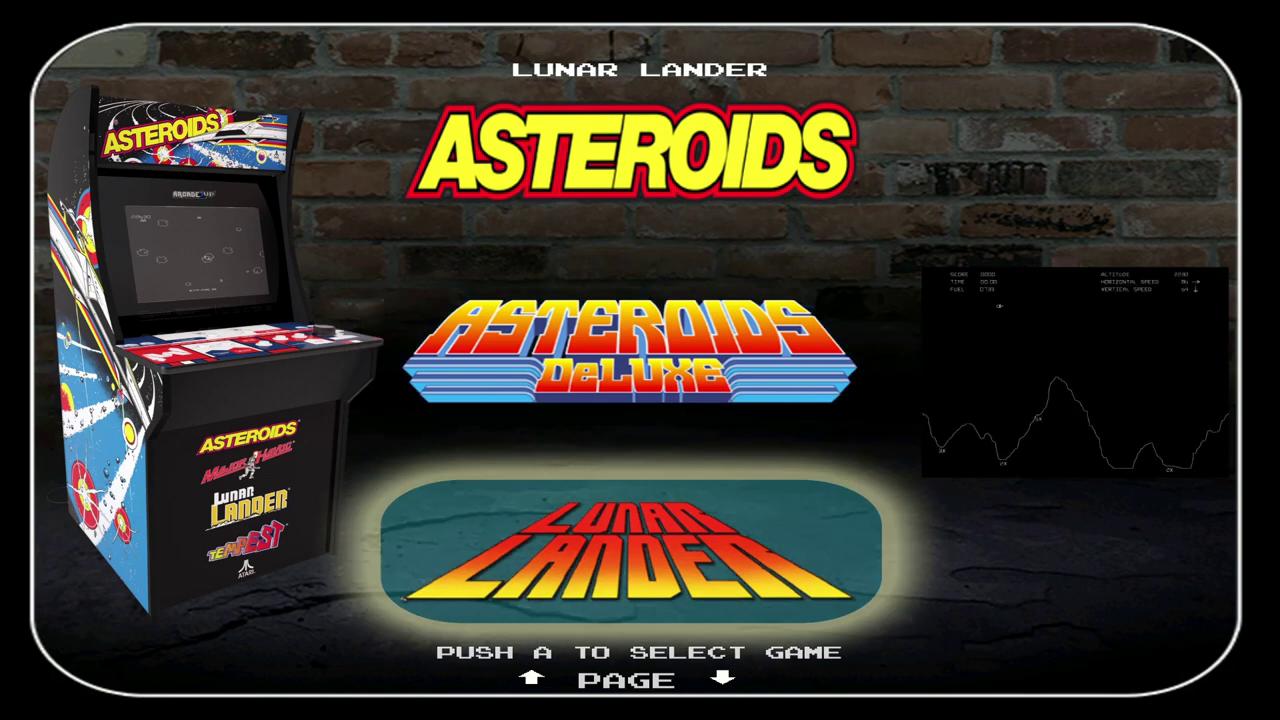
key("Up")
key("Up")
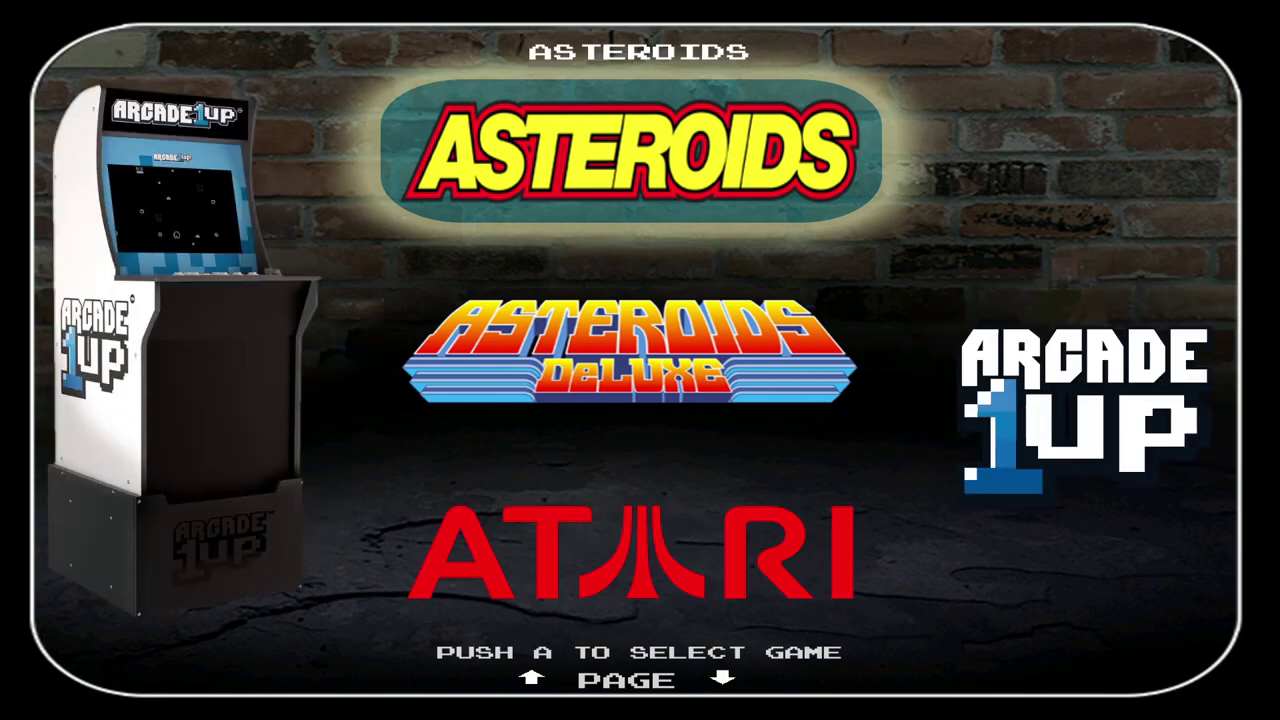
key("Up")
key("Up")
key("Up")
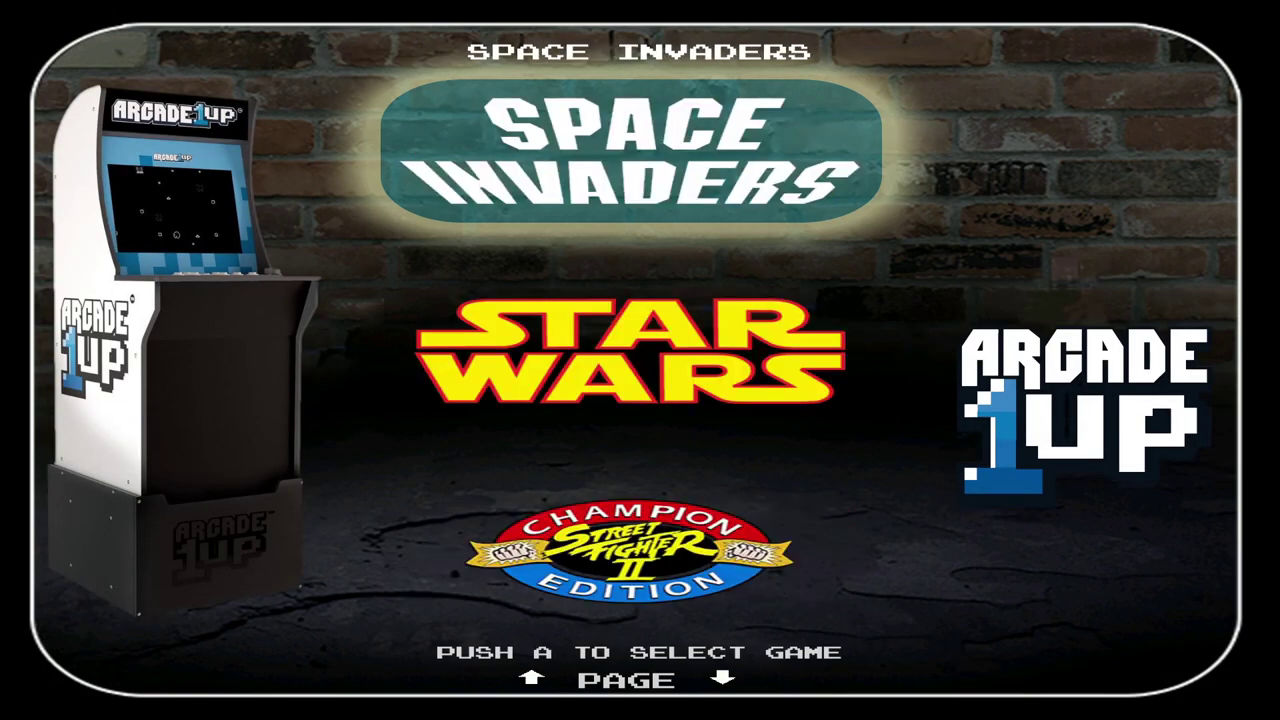
key("Up")
key("Up")
key("Down")
key("Up")
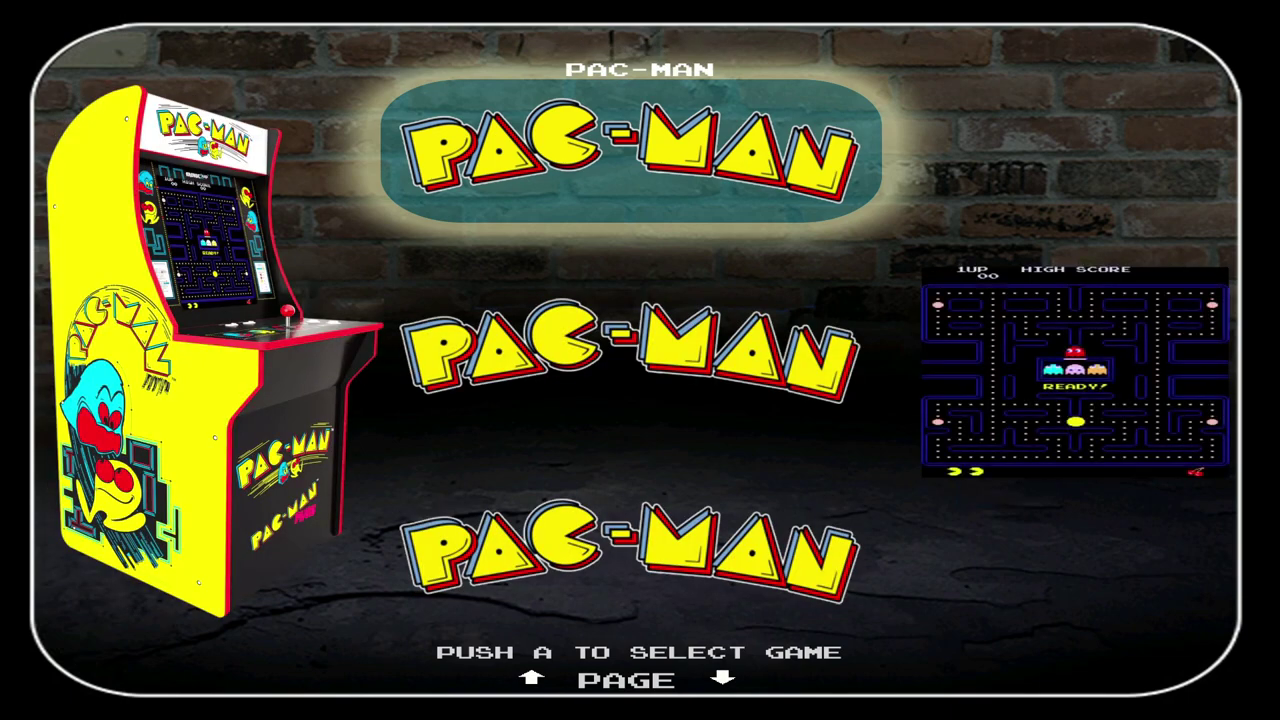
key("Down")
key("Down")
key("Down")
key("Down")
key("Down")
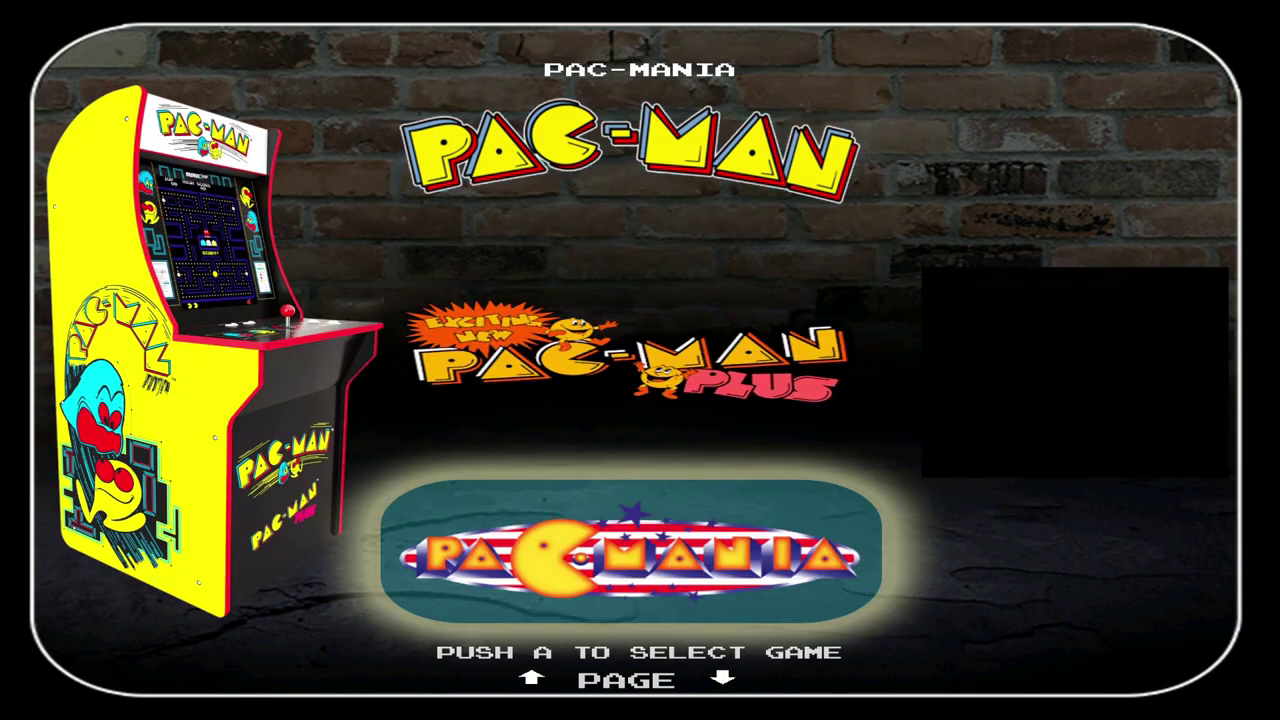
key("Down")
key("Down")
key("Down")
key("Down")
key("Down")
key("Down")
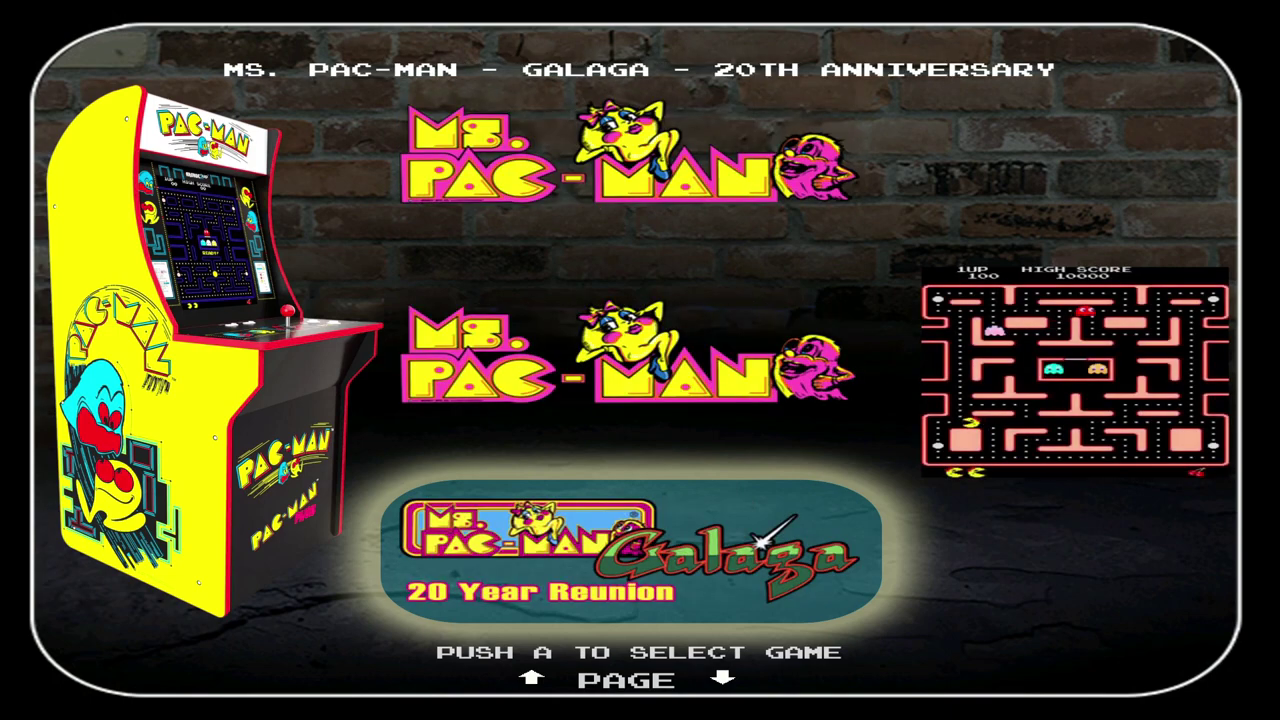
key("Down")
key("Down")
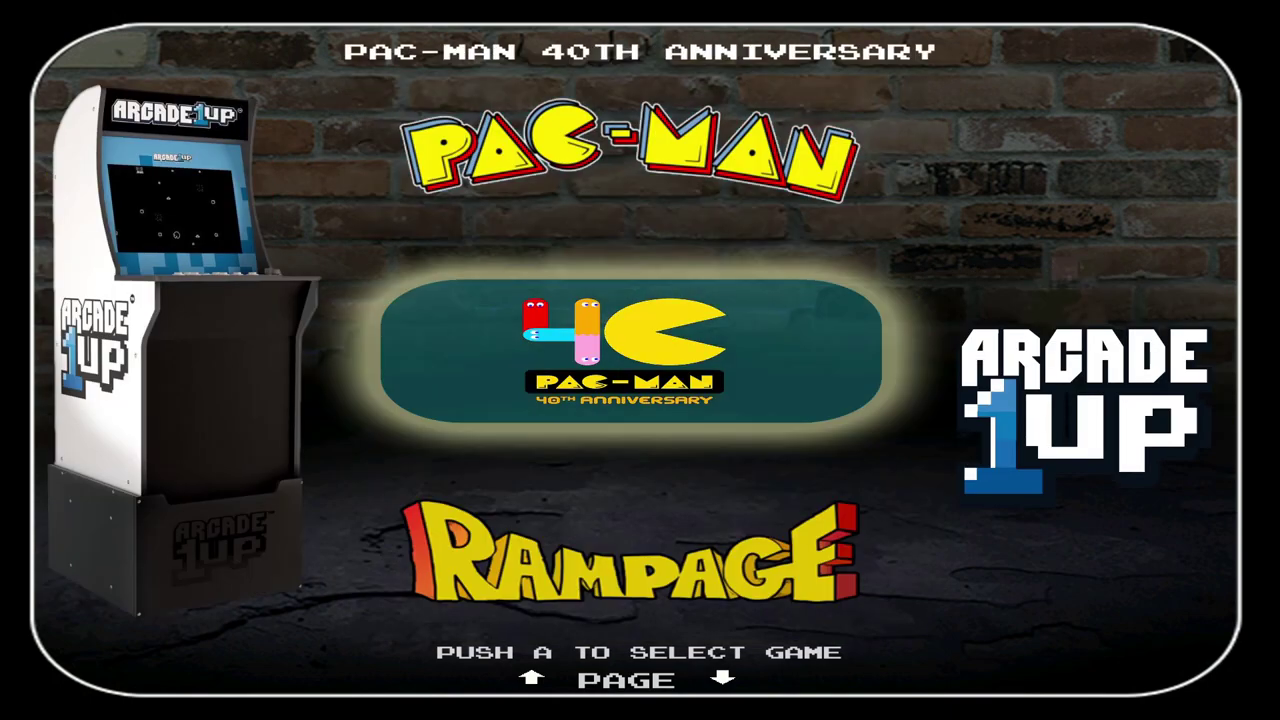
key("Up")
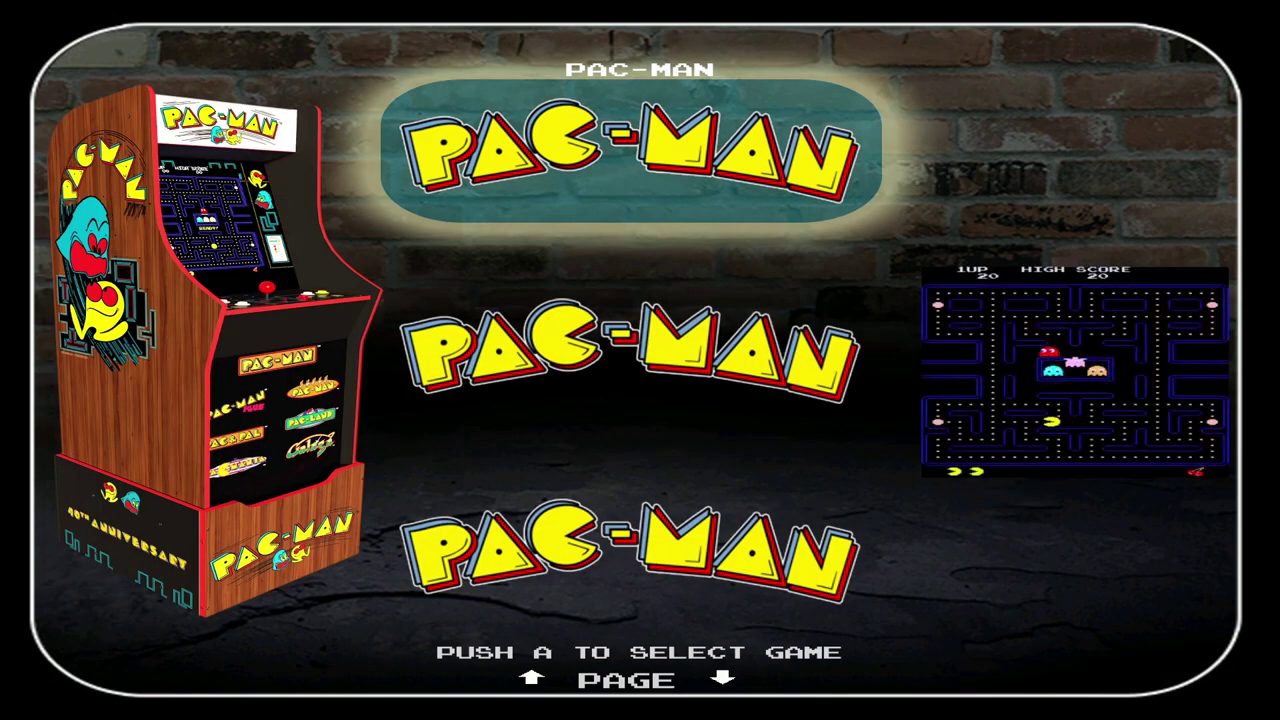
key("Down")
key("Down")
key("Down")
key("Down")
key("Down")
key("Down")
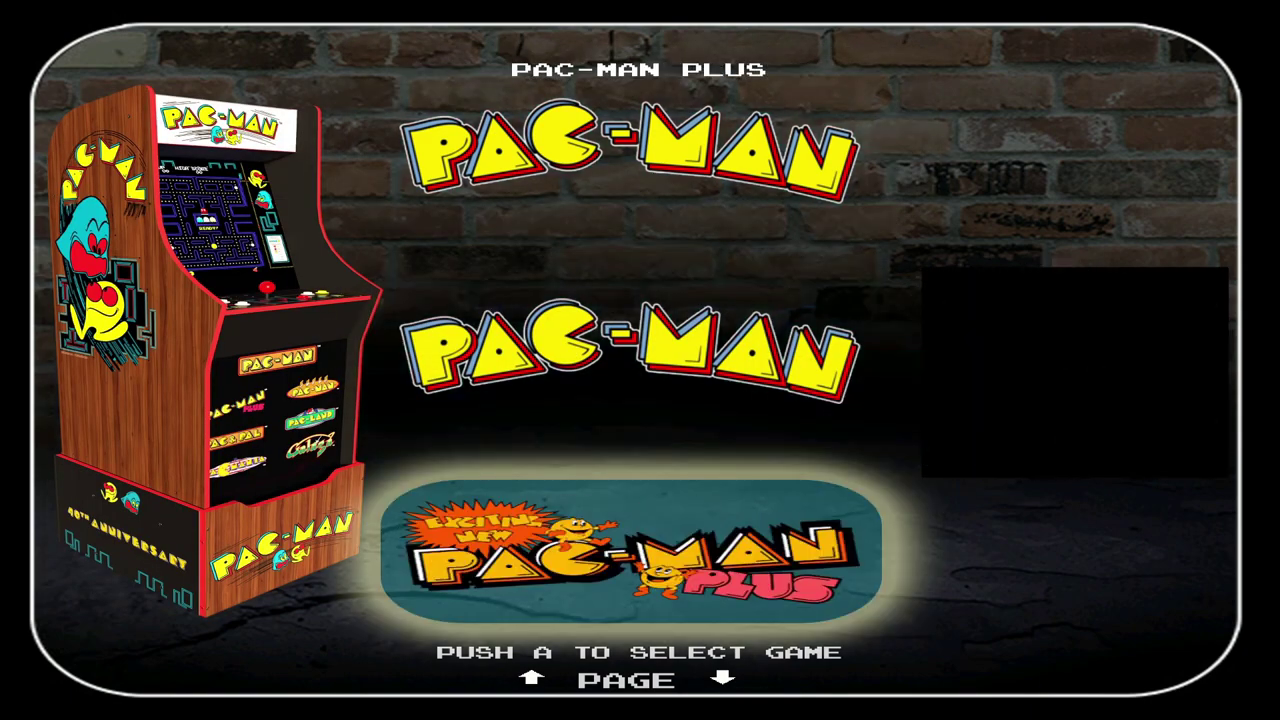
Step: Return to the main list and open the Karate Champ cabinet's collection
key("Right")
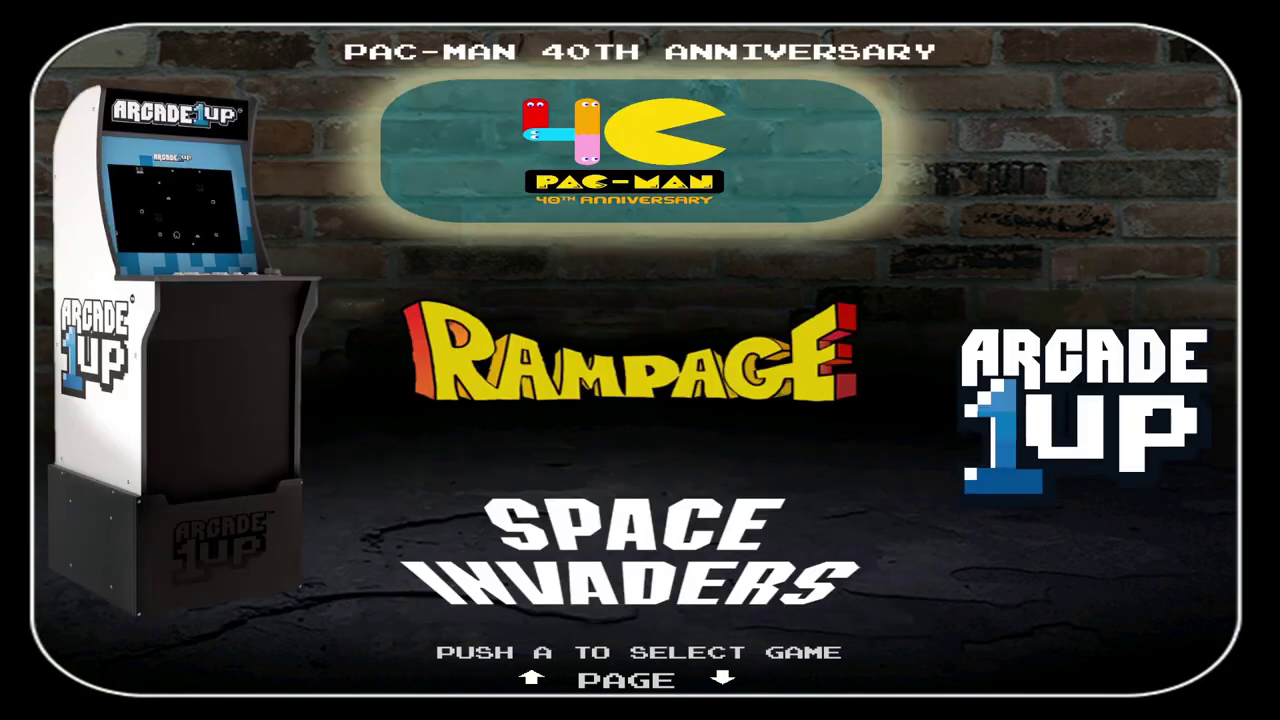
key("Down")
key("Down")
key("Up")
key("Up")
key("Up")
key("Up")
key("Up")
key("Up")
key("Up")
key("Up")
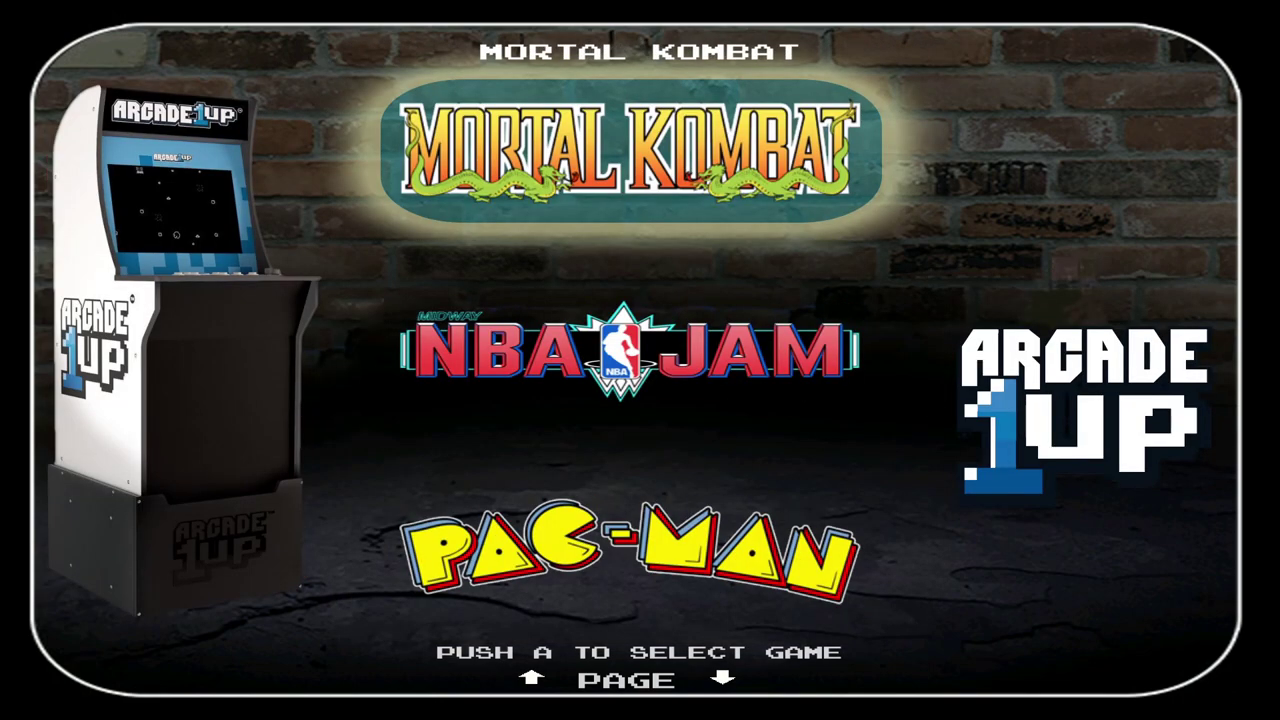
key("Down")
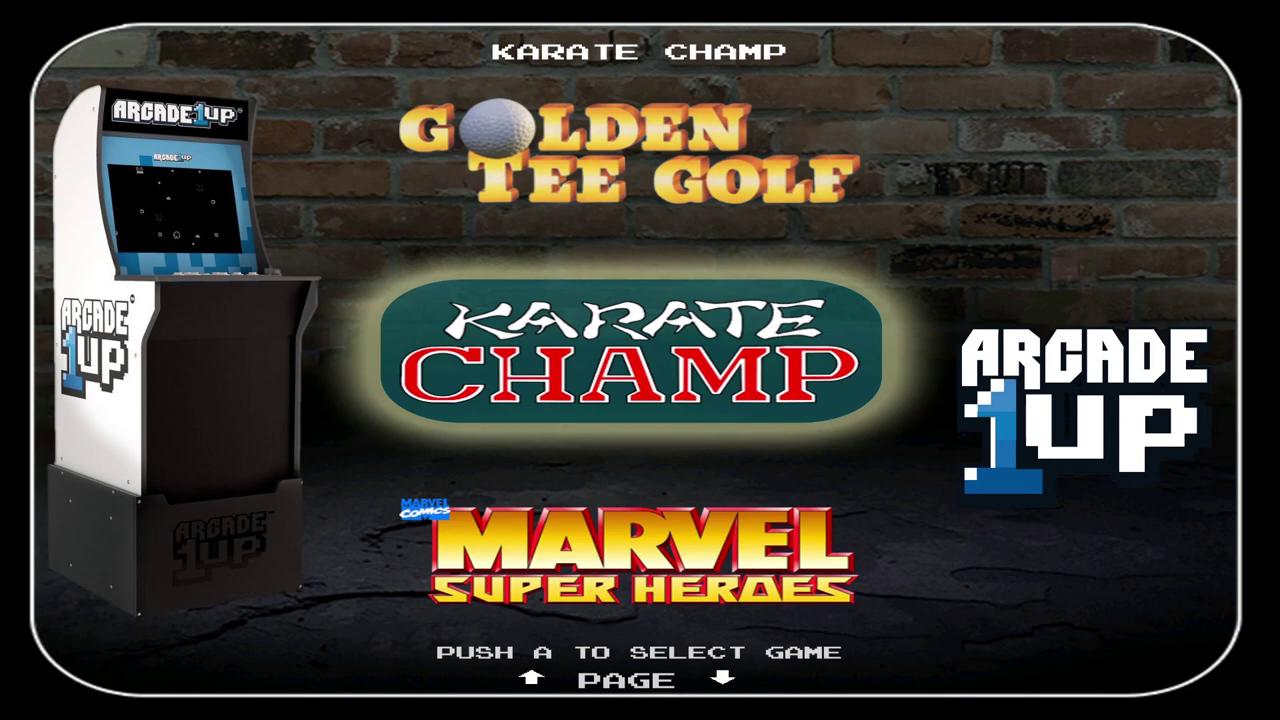
key("Right")
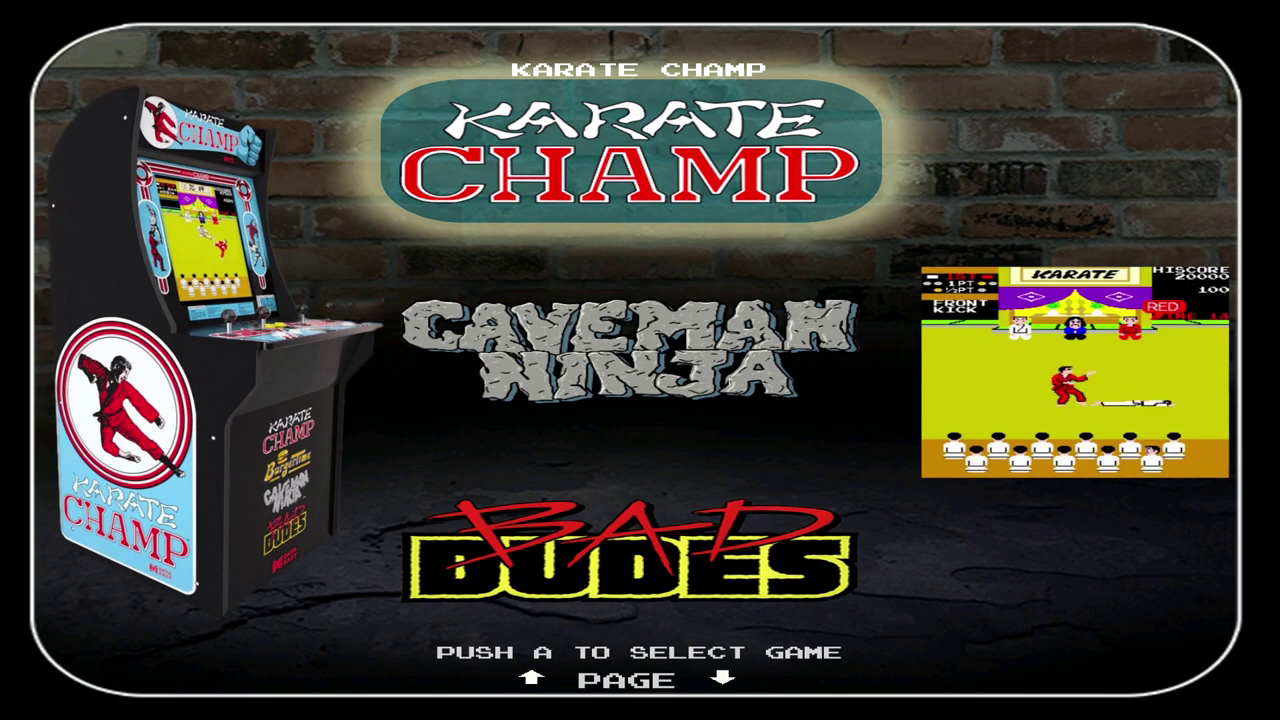
Step: Leave the Karate Champ collection and browse the Dig Dug collection entries, including Dig Dug II
key("Down")
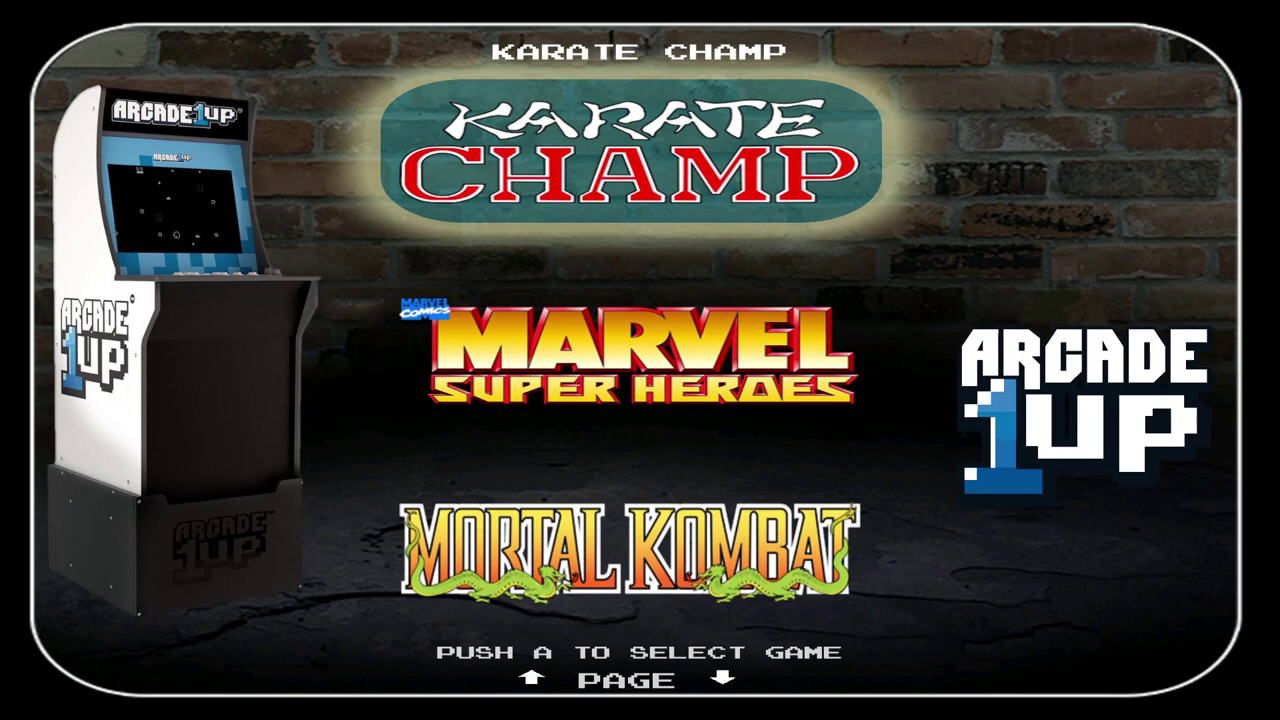
key("Up")
key("Up")
key("Up")
key("Up")
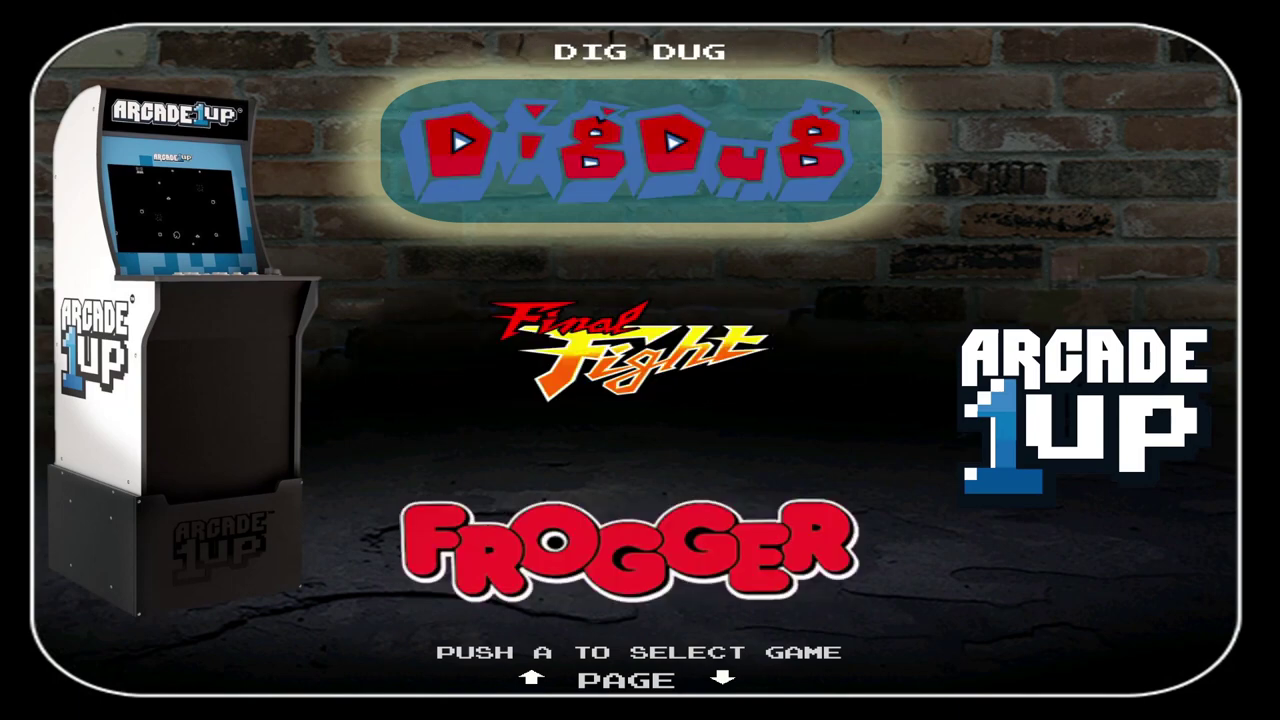
key("Down")
key("Up")
key("Return")
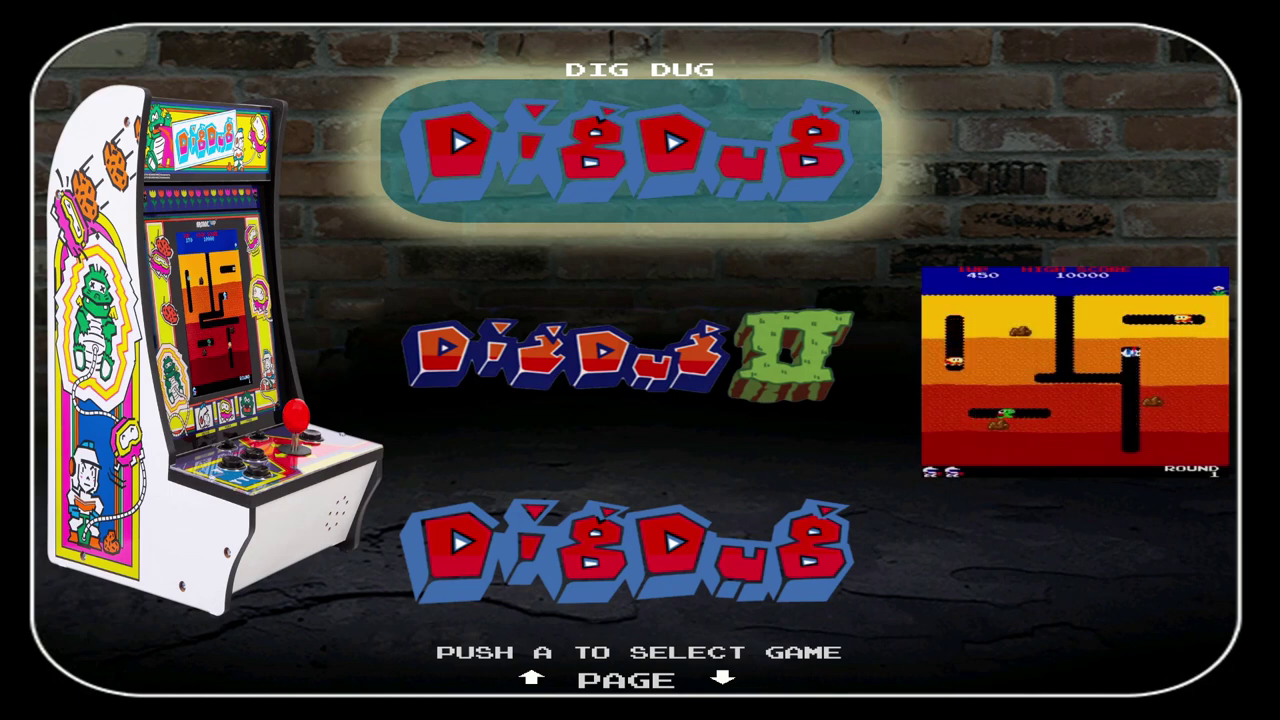
key("Down")
key("Down")
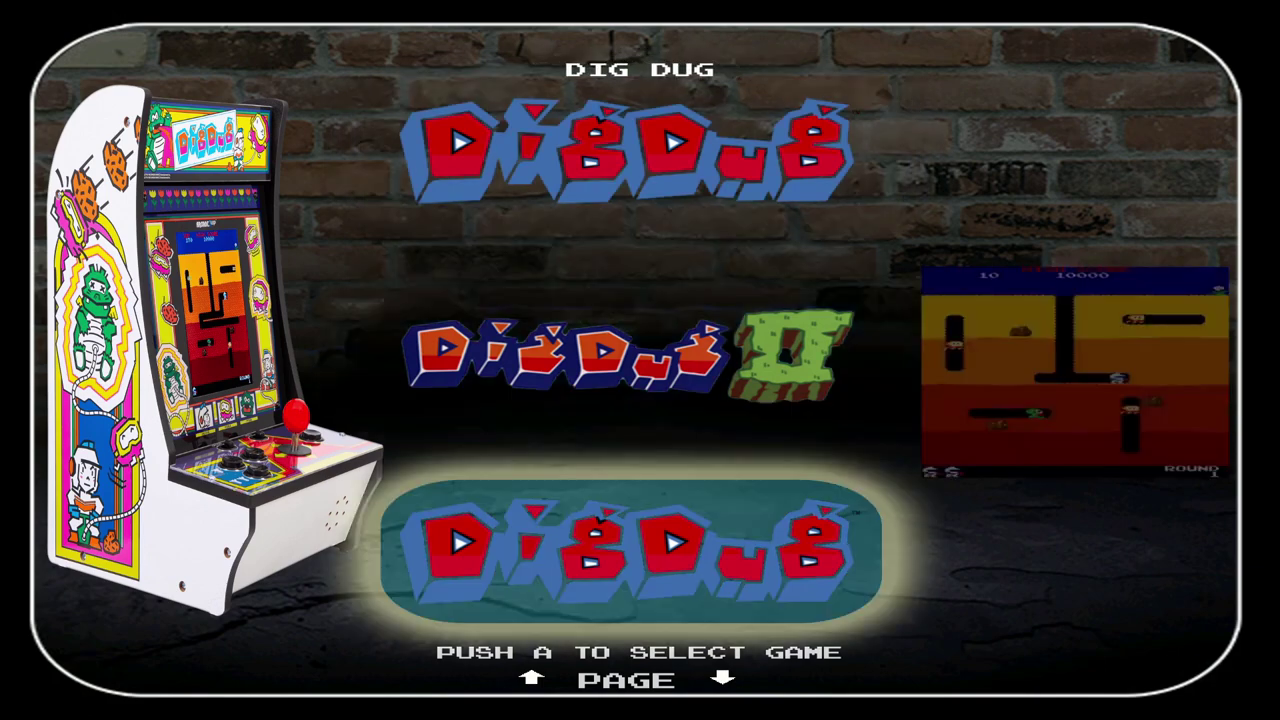
key("Down")
key("Up")
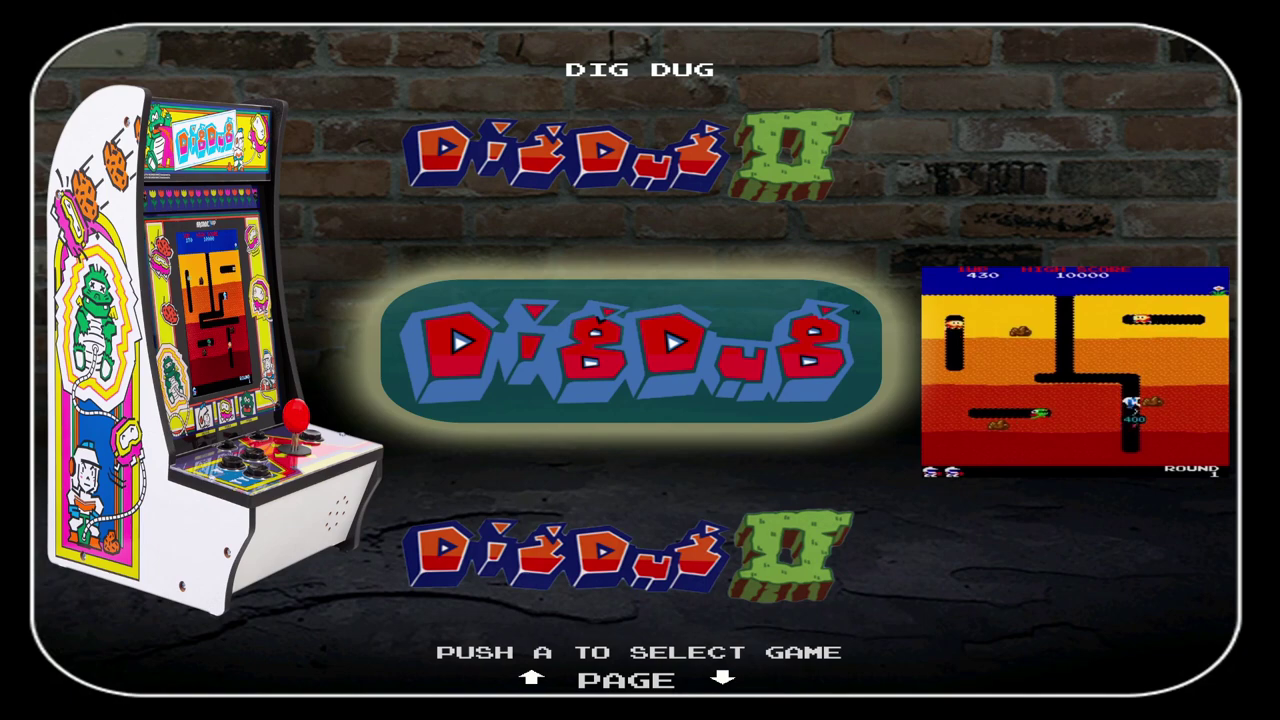
Step: Return to the main list past Centipede and look inside the Burger Time collection
key("Left")
key("Up")
key("Up")
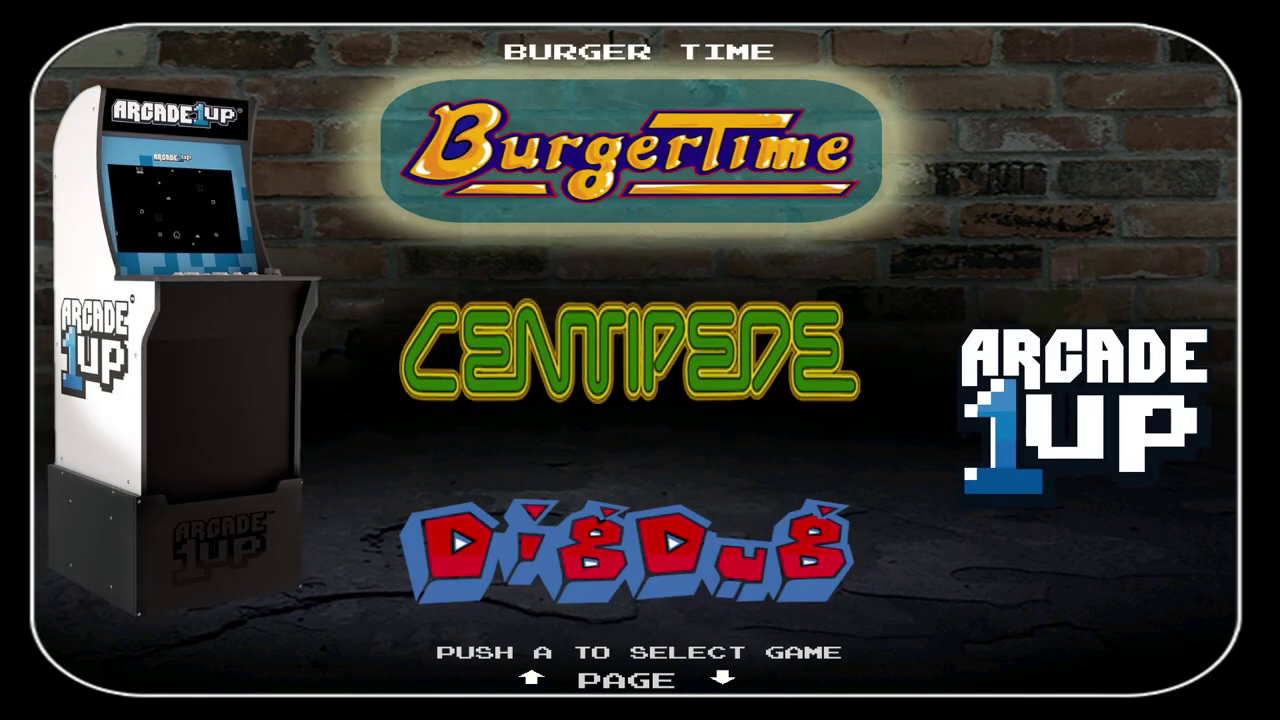
key("Up")
key("Down")
key("Right")
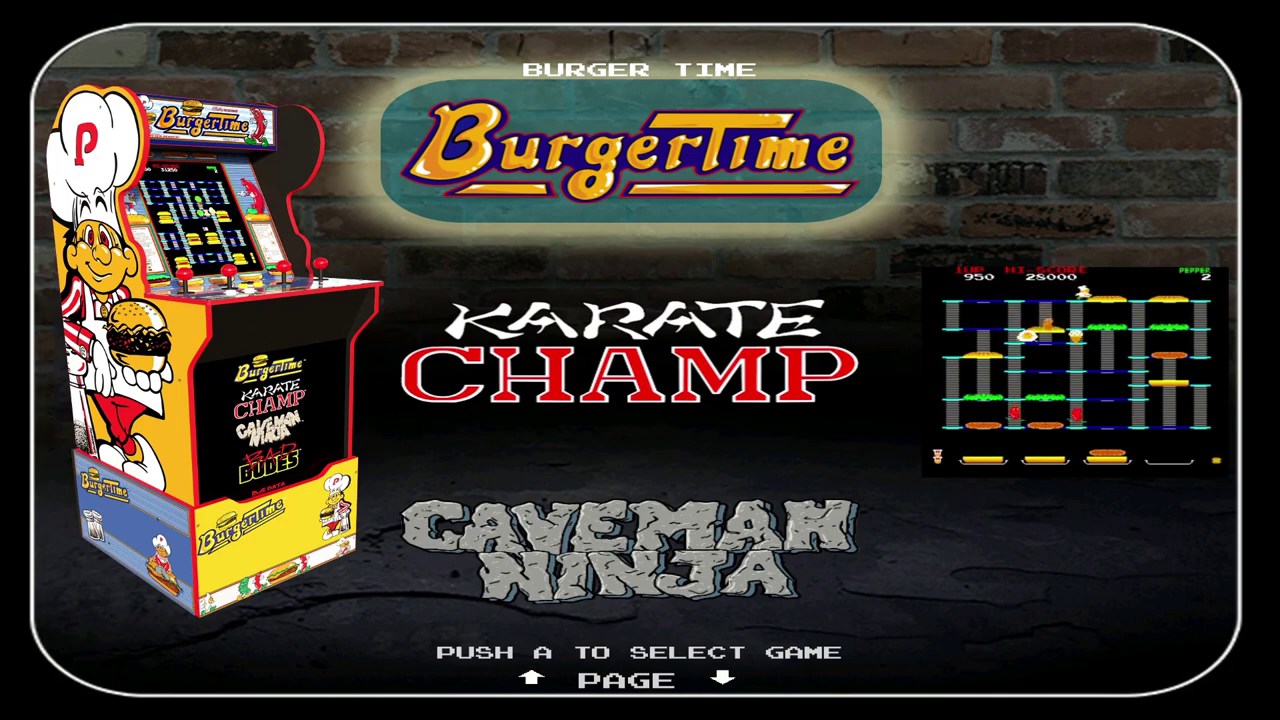
key("Left")
Step: Browse the Asteroids and Asteroids Deluxe cabinet collections, returning to the main list each time
key("Up")
key("Up")
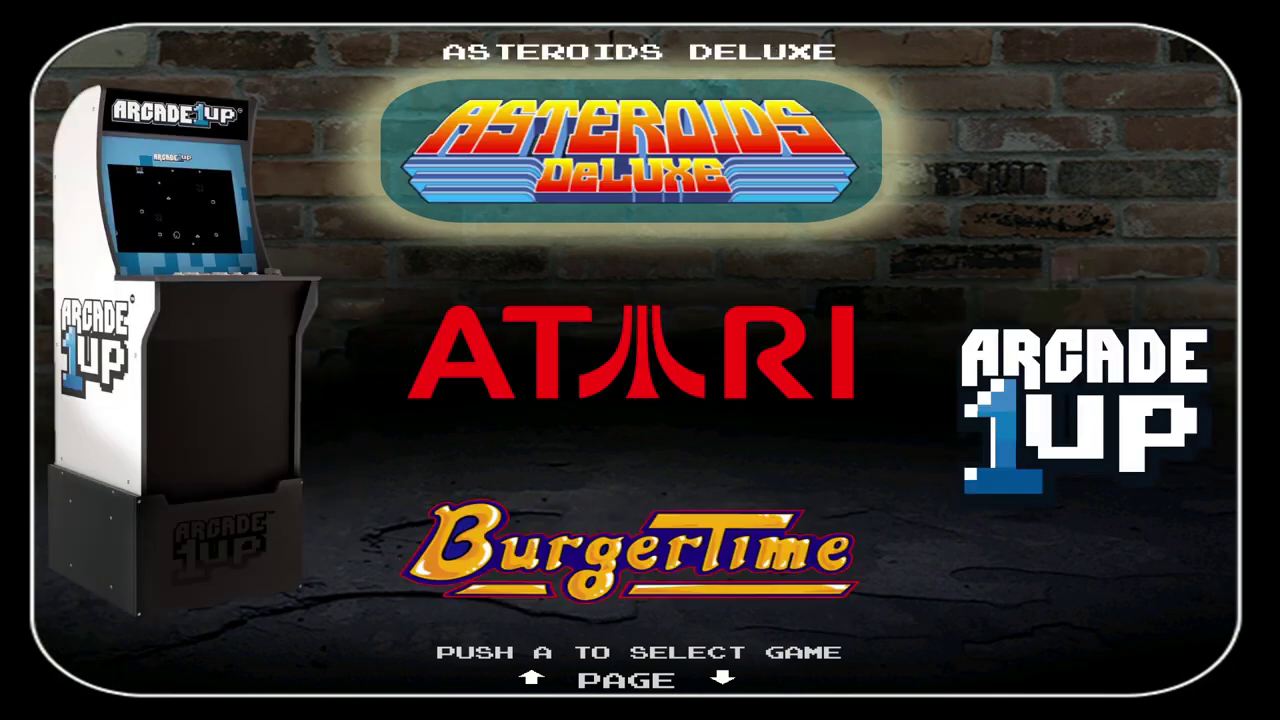
key("Up")
key("Down")
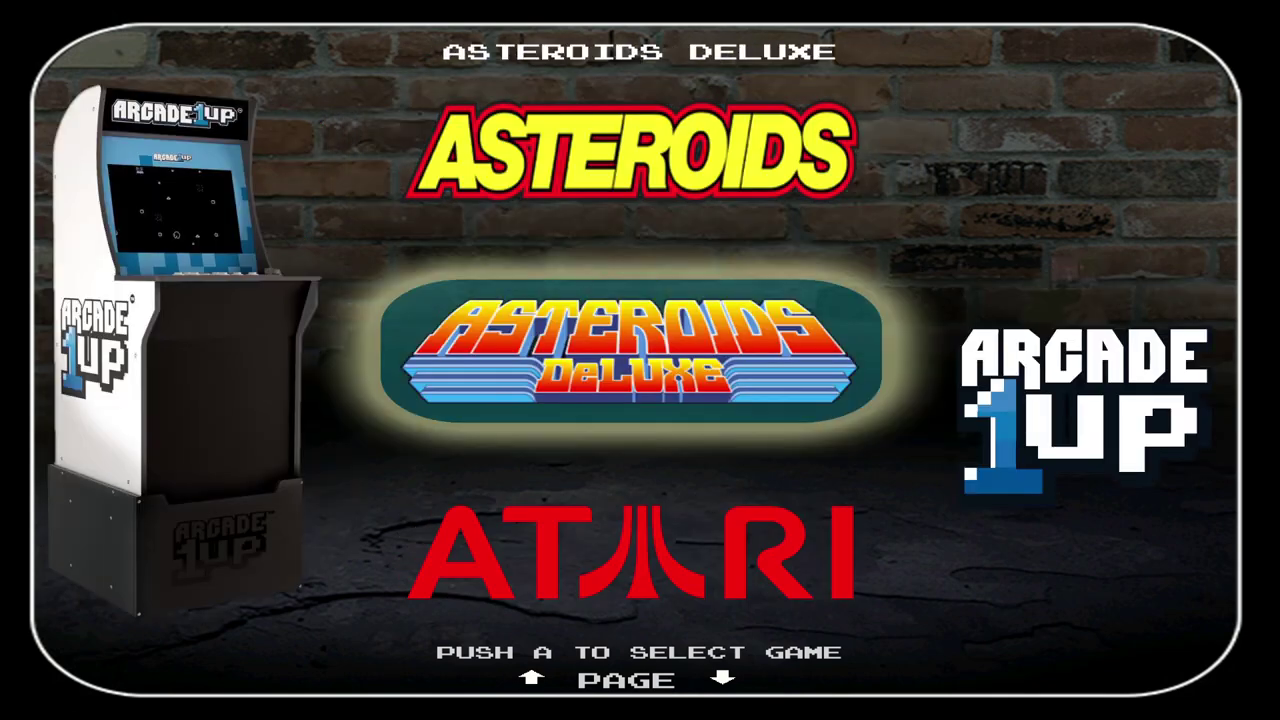
key("Up")
key("Down")
key("Up")
key("Right")
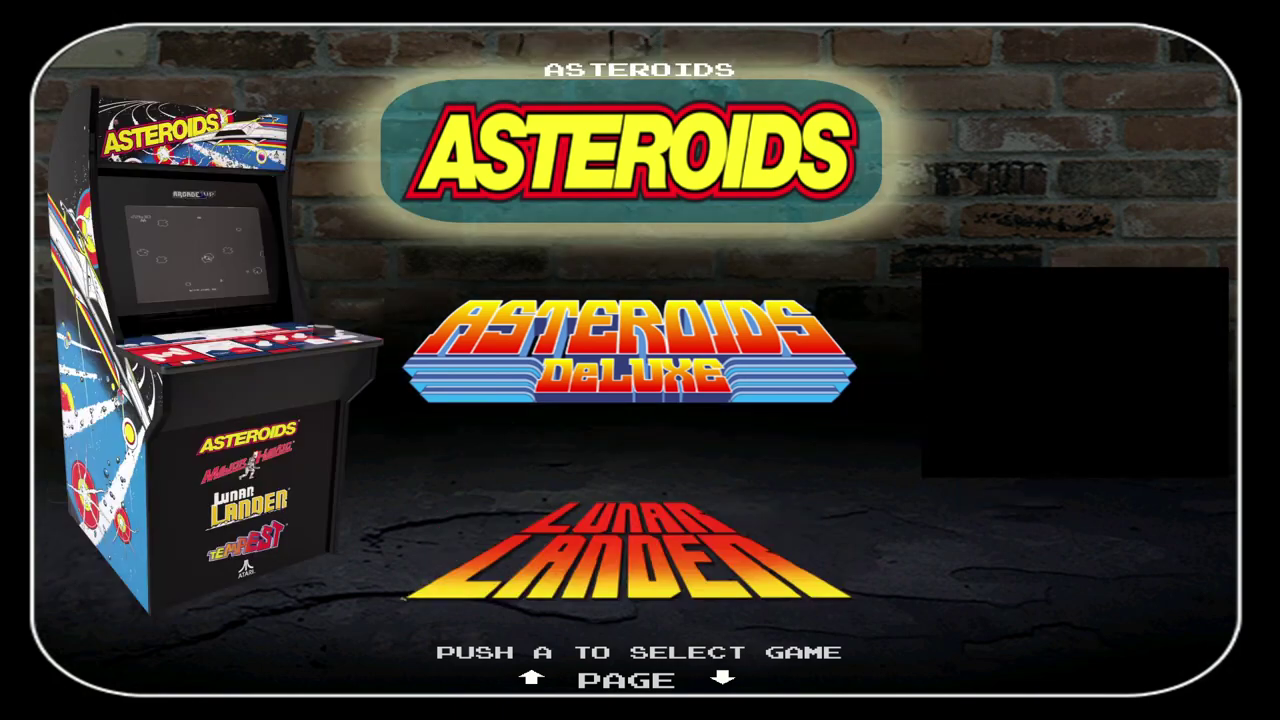
key("Left")
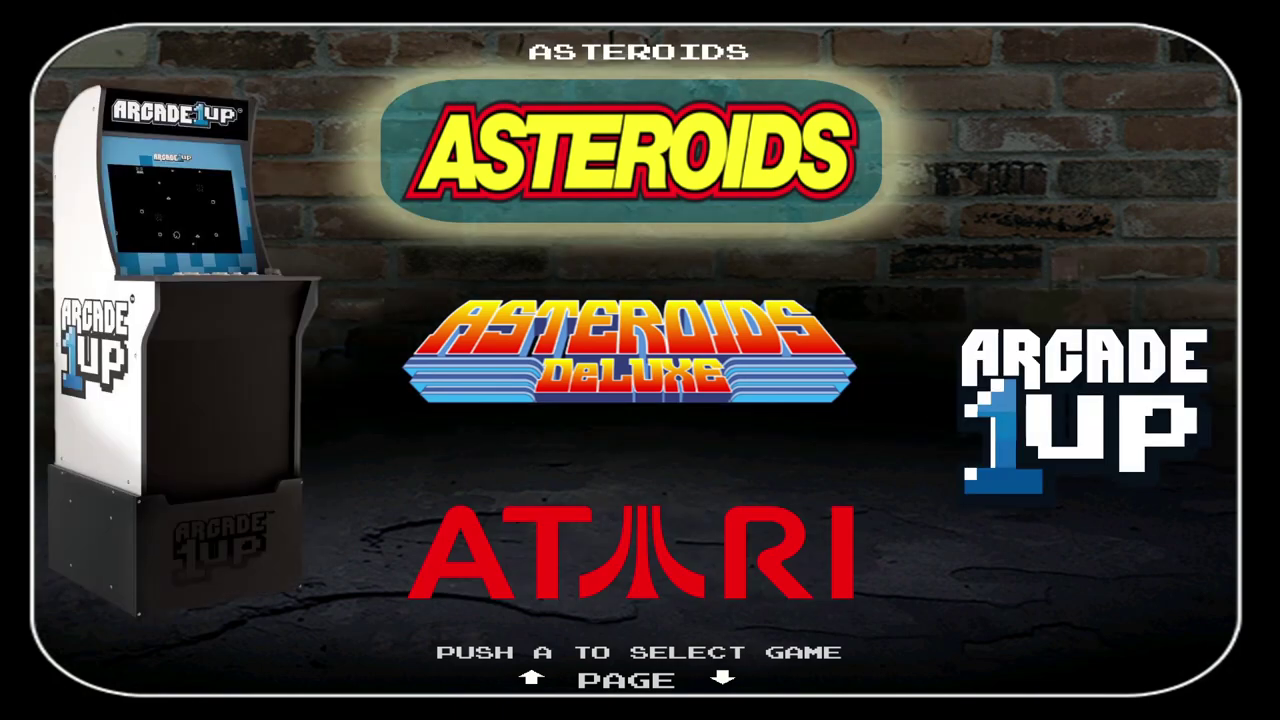
key("Down")
key("Right")
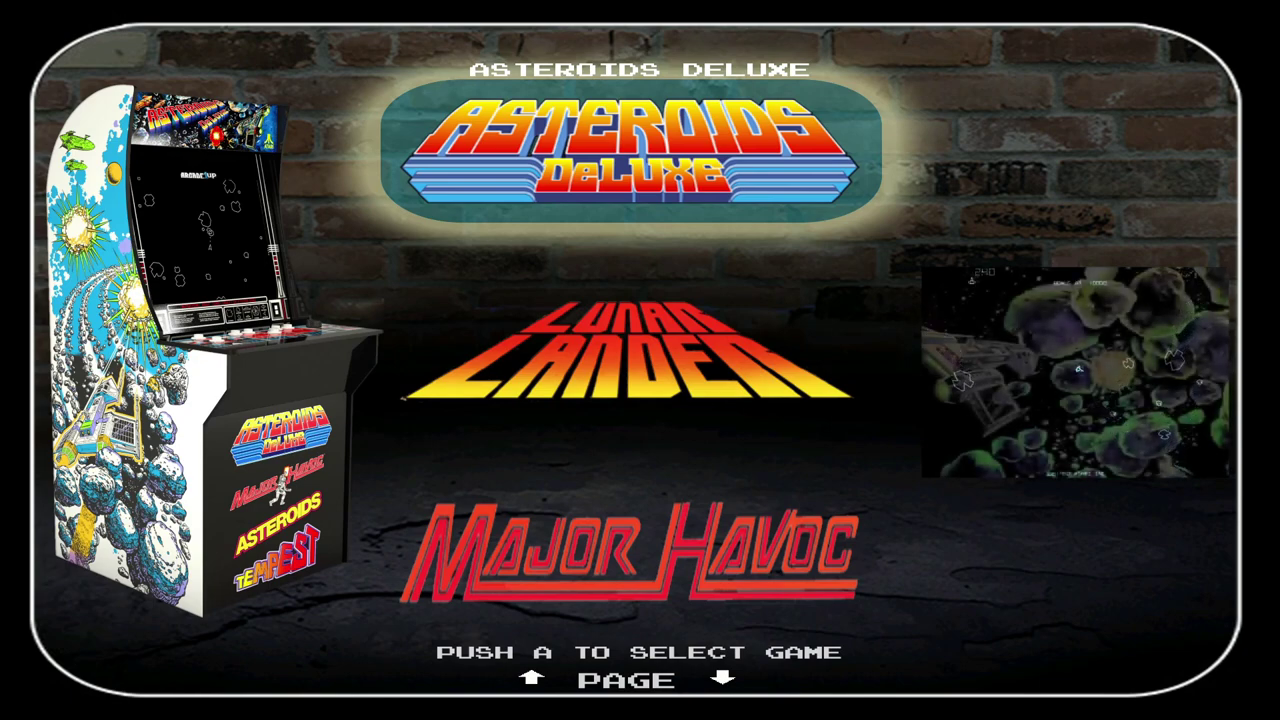
key("Left")
Step: Toggle between Asteroids and Asteroids Deluxe in the main list, settling on Asteroids Deluxe
key("Up")
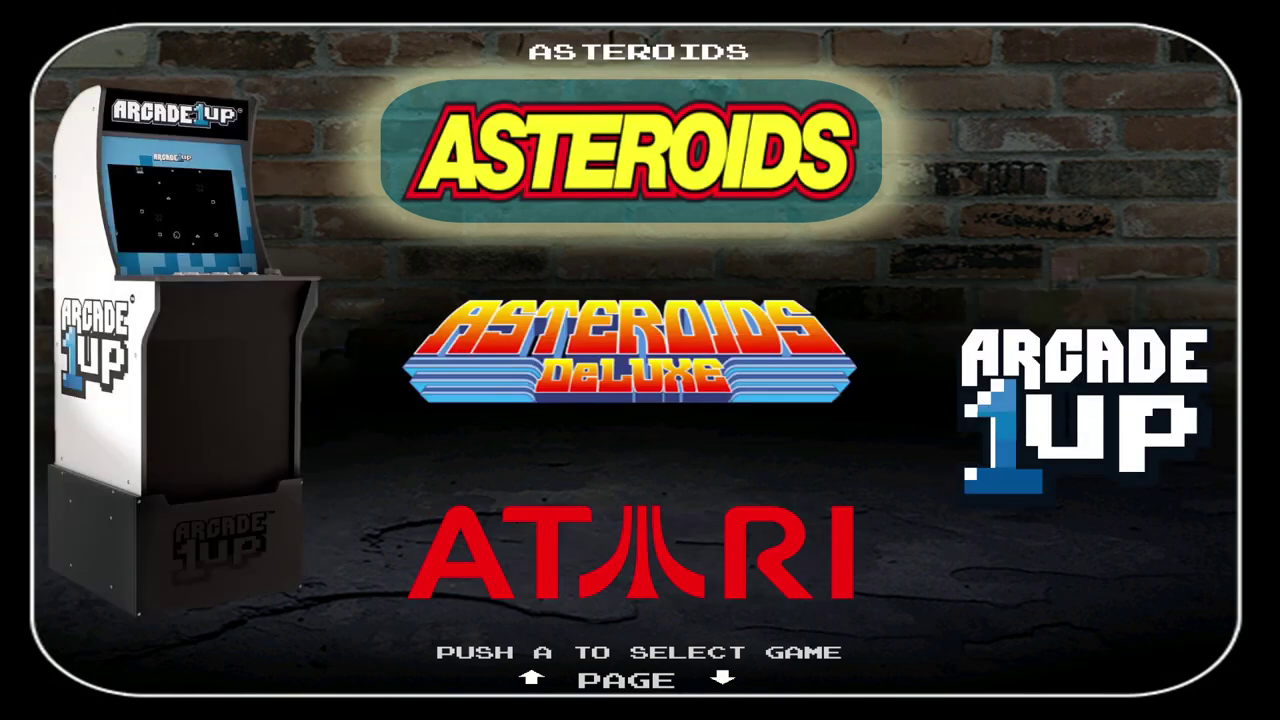
key("Down")
key("Up")
key("Down")
key("Up")
key("Down")
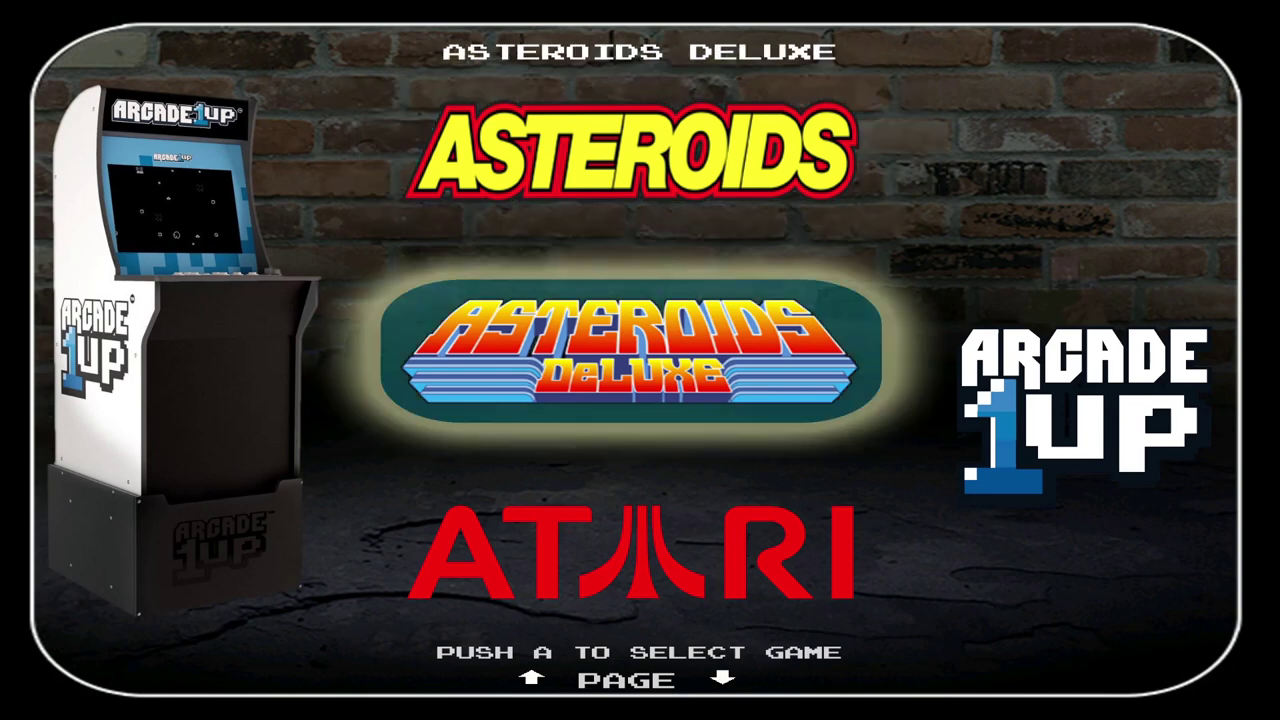
key("Up")
key("Down")
Step: Open the Asteroids Deluxe display settings from Configure > Displays
key("Tab")
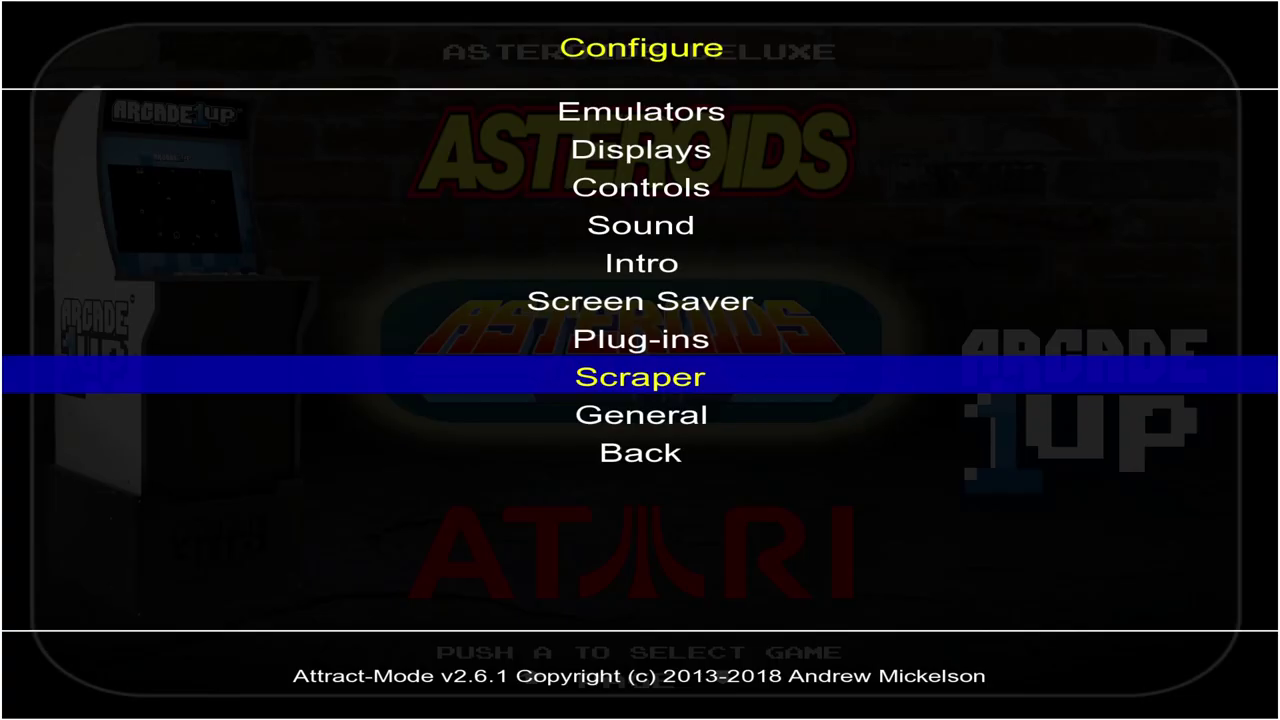
key("Up")
key("Up")
key("Up")
key("Up")
key("Up")
key("Up")
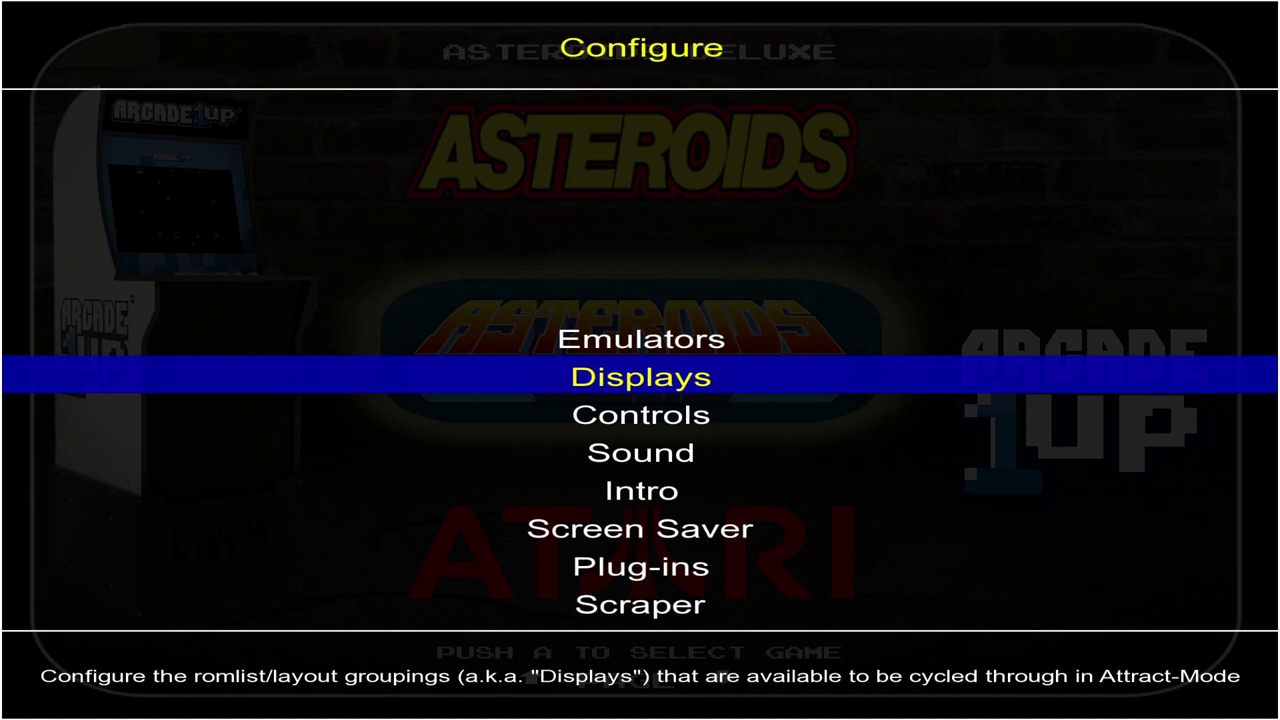
key("Return")
key("Up")
key("Up")
key("Up")
key("Up")
key("Up")
key("Up")
key("Up")
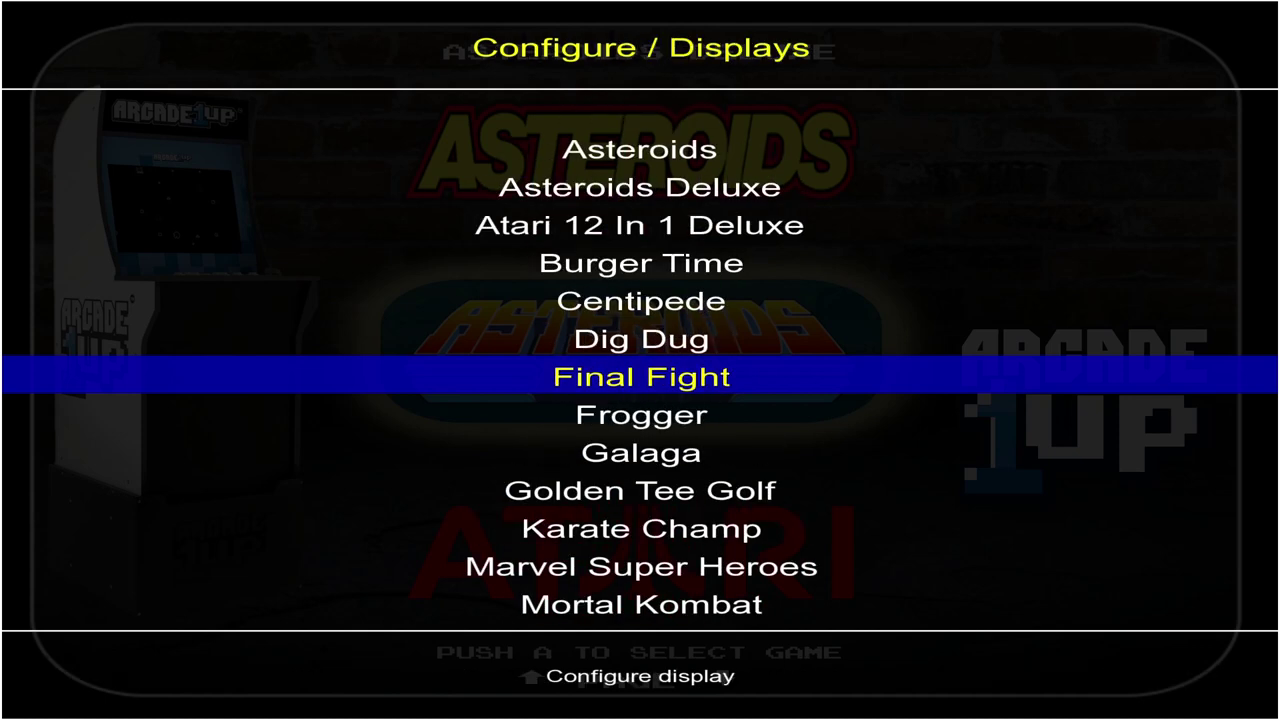
key("Down")
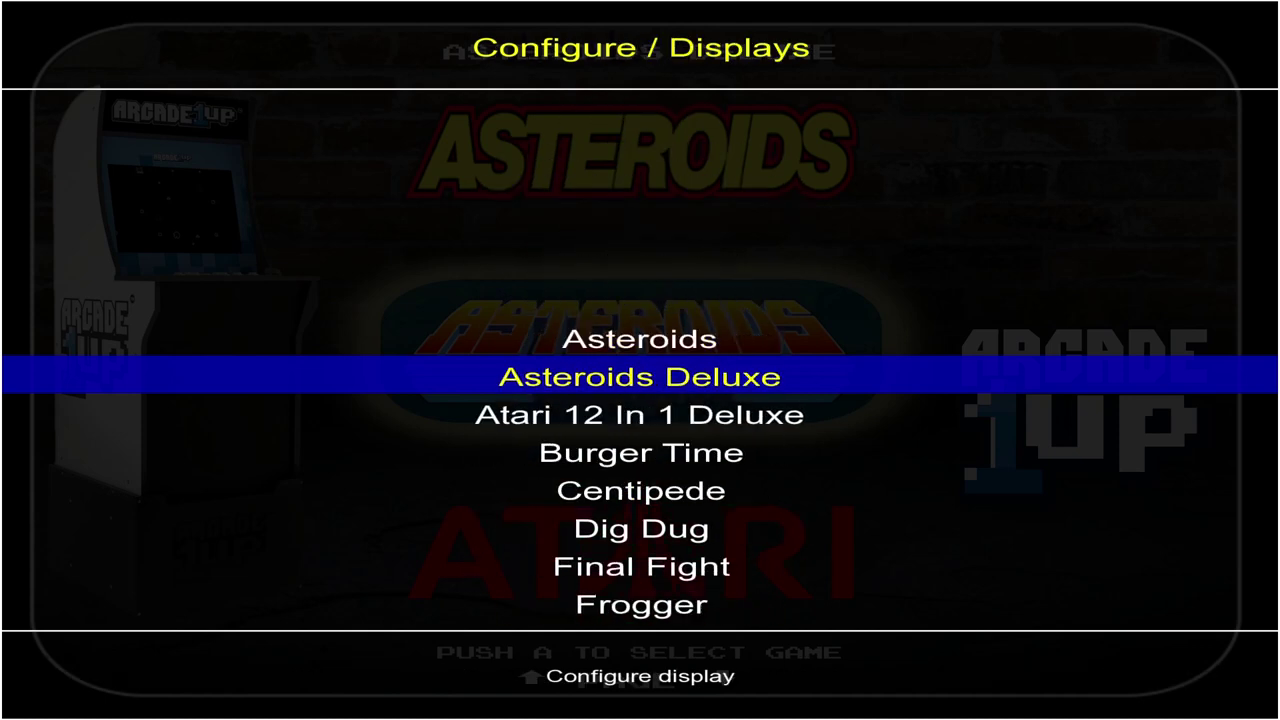
key("Up")
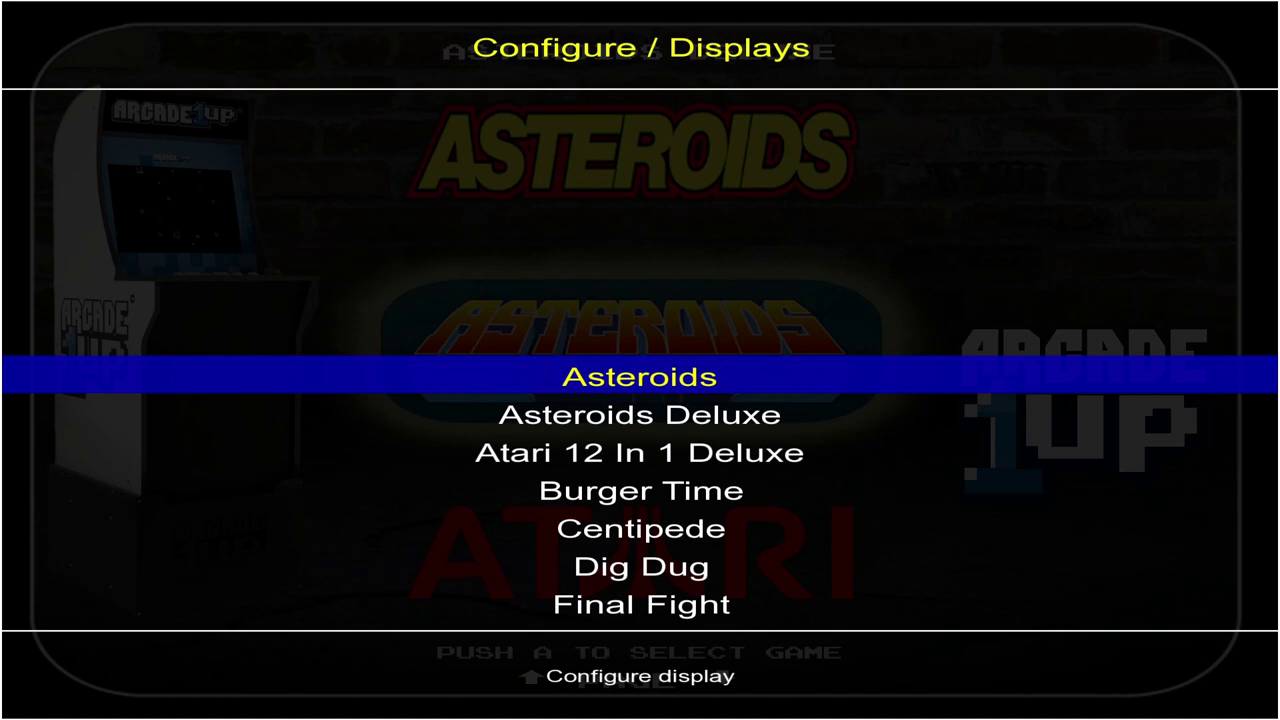
key("Down")
key("Return")
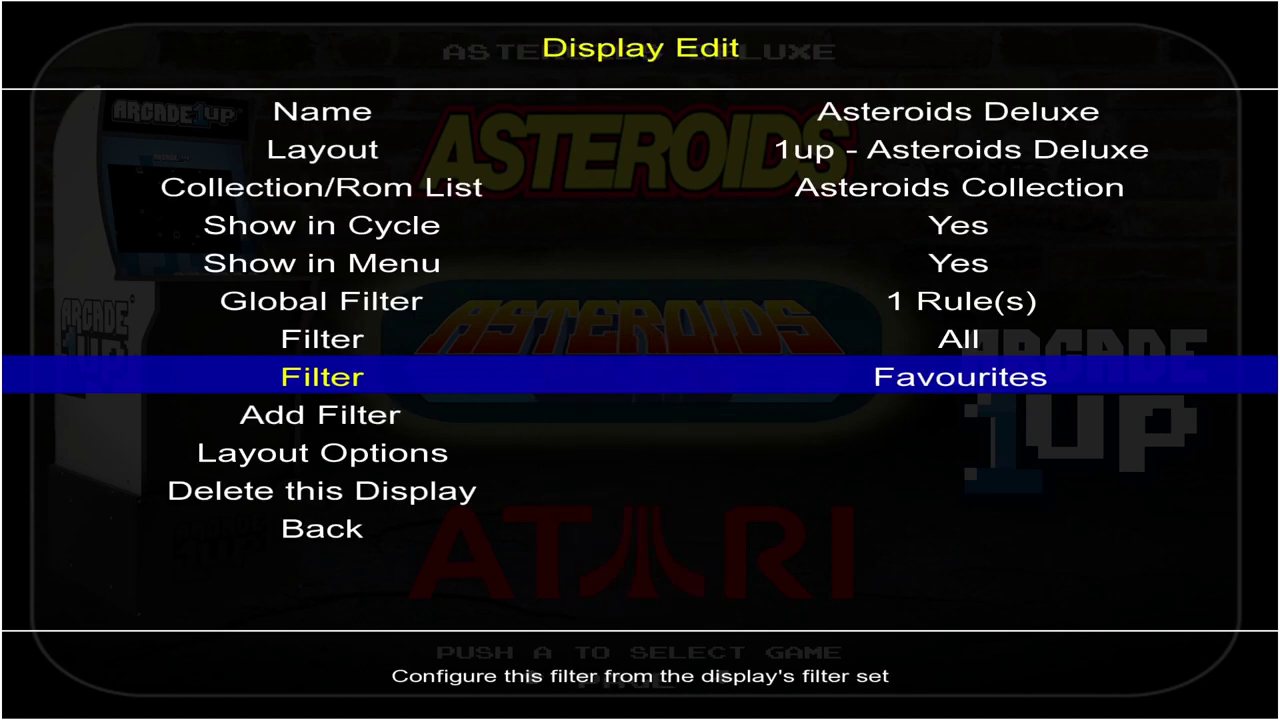
Step: Set Show in Menu and Show in Cycle to No, then close the display settings
key("Up")
key("Up")
key("Up")
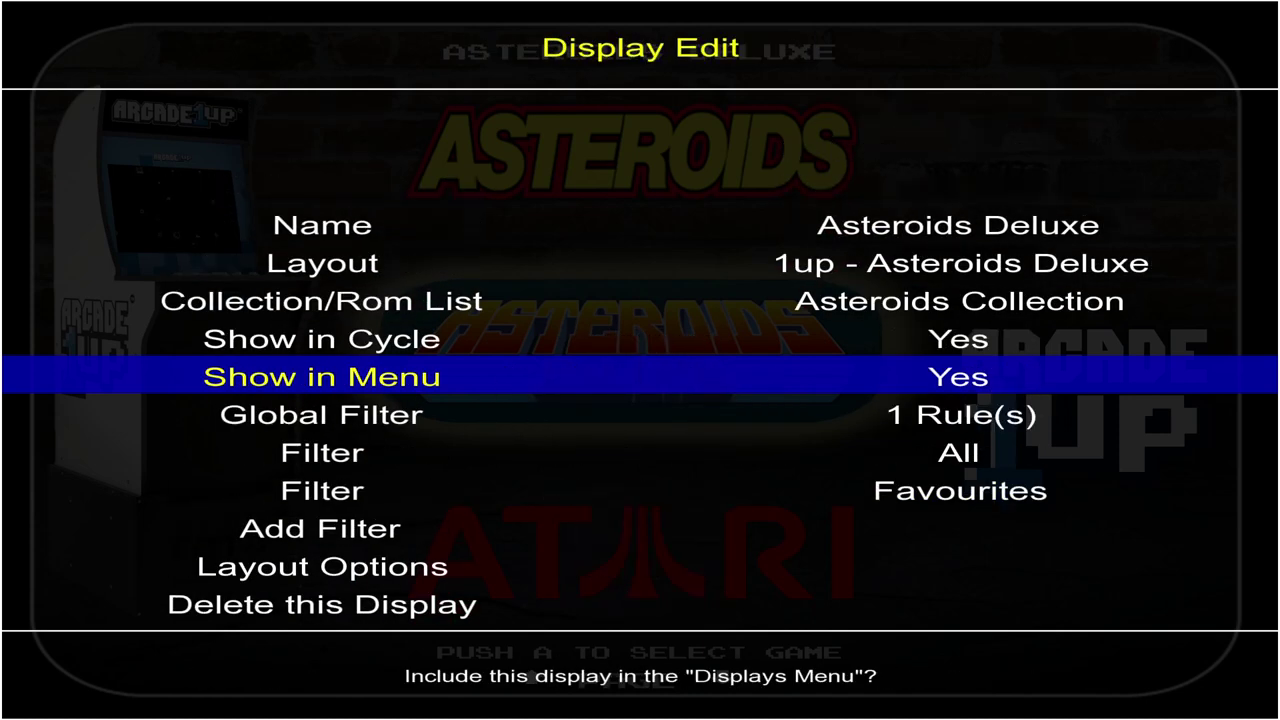
key("Return")
key("Down")
key("Return")
key("Up")
key("Return")
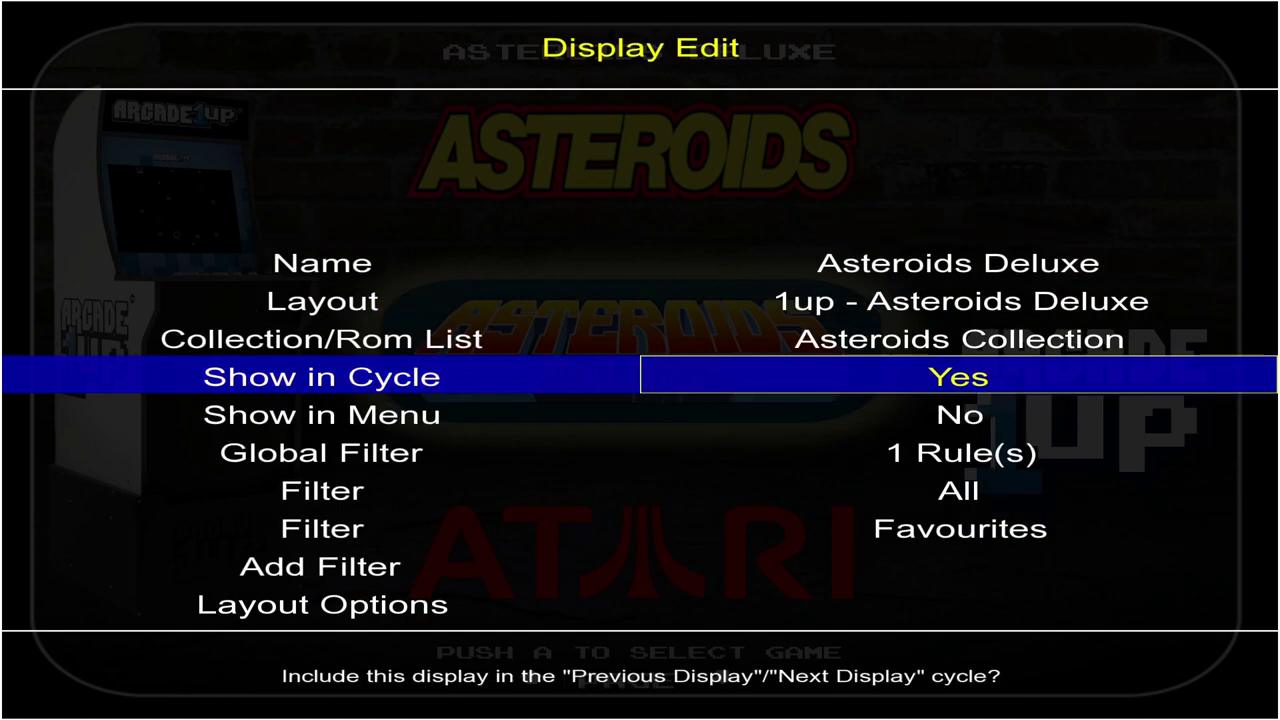
key("Down")
key("Return")
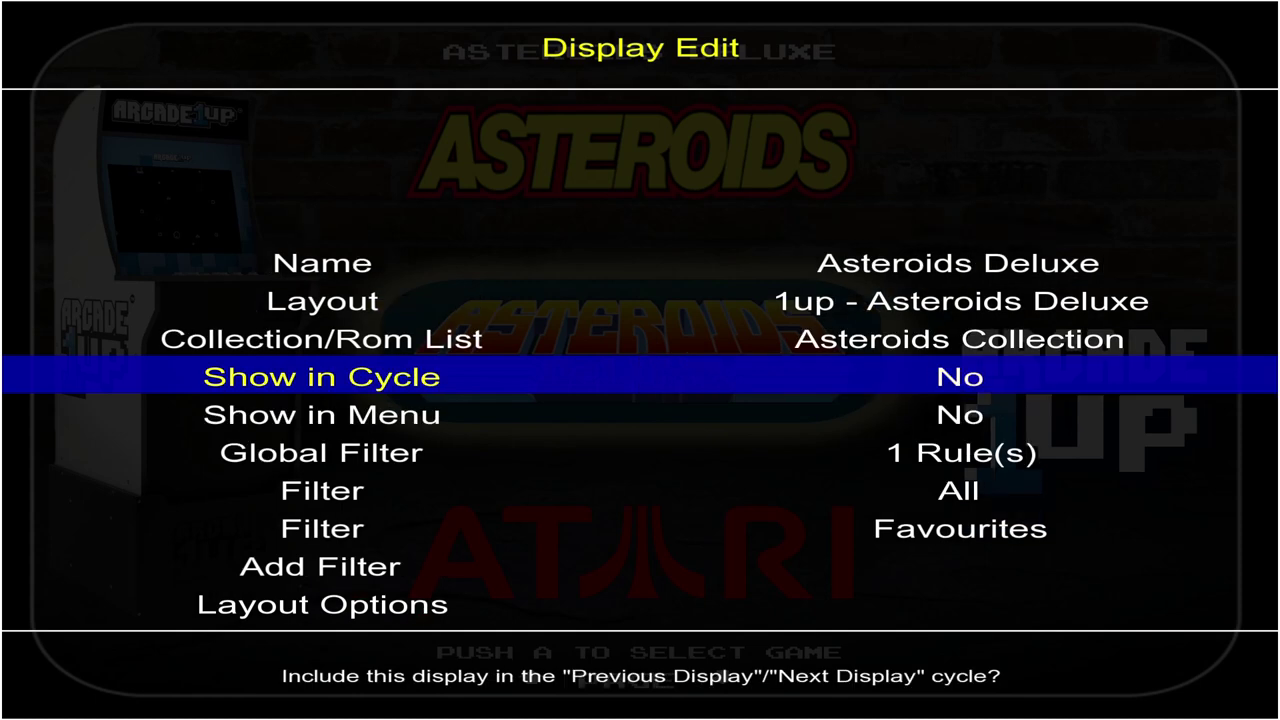
key("Escape")
key("Escape")
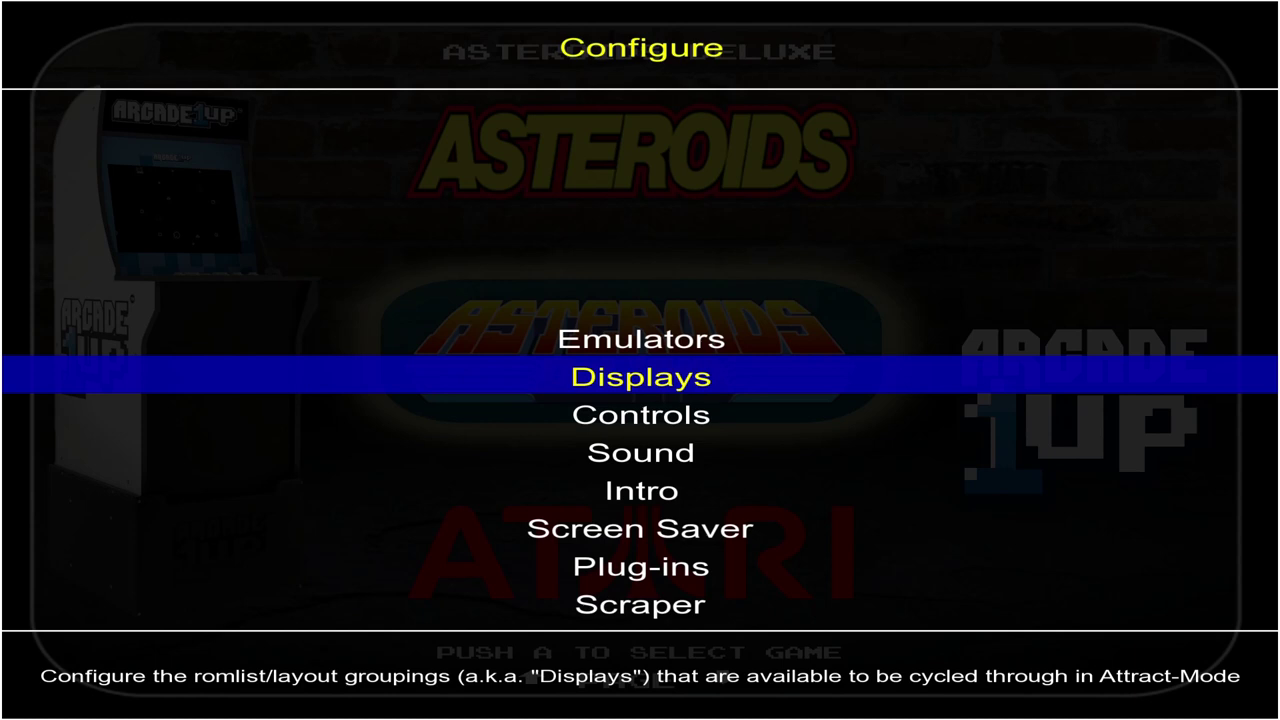
Step: Set the Burger Time display's Show in Menu and Show in Cycle to No, then back out
key("Return")
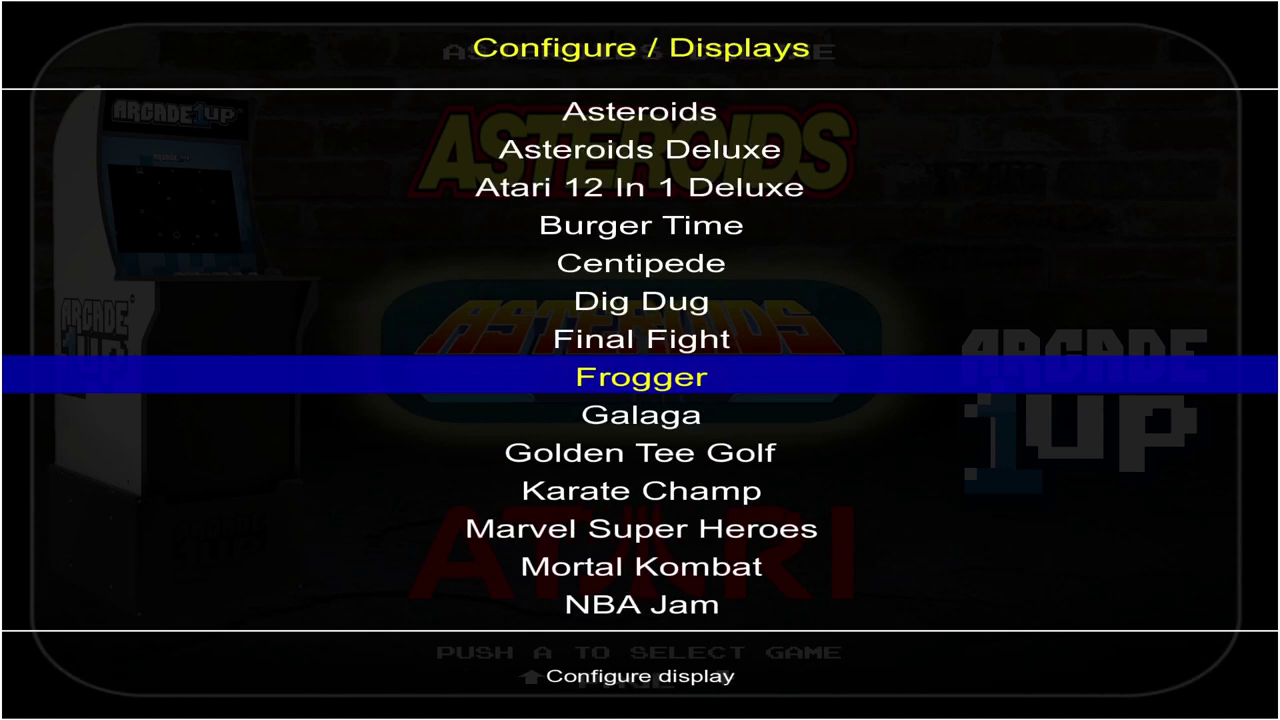
key("Down")
key("Down")
key("Down")
key("Up")
key("Up")
key("Up")
key("Up")
key("Up")
key("Up")
key("Up")
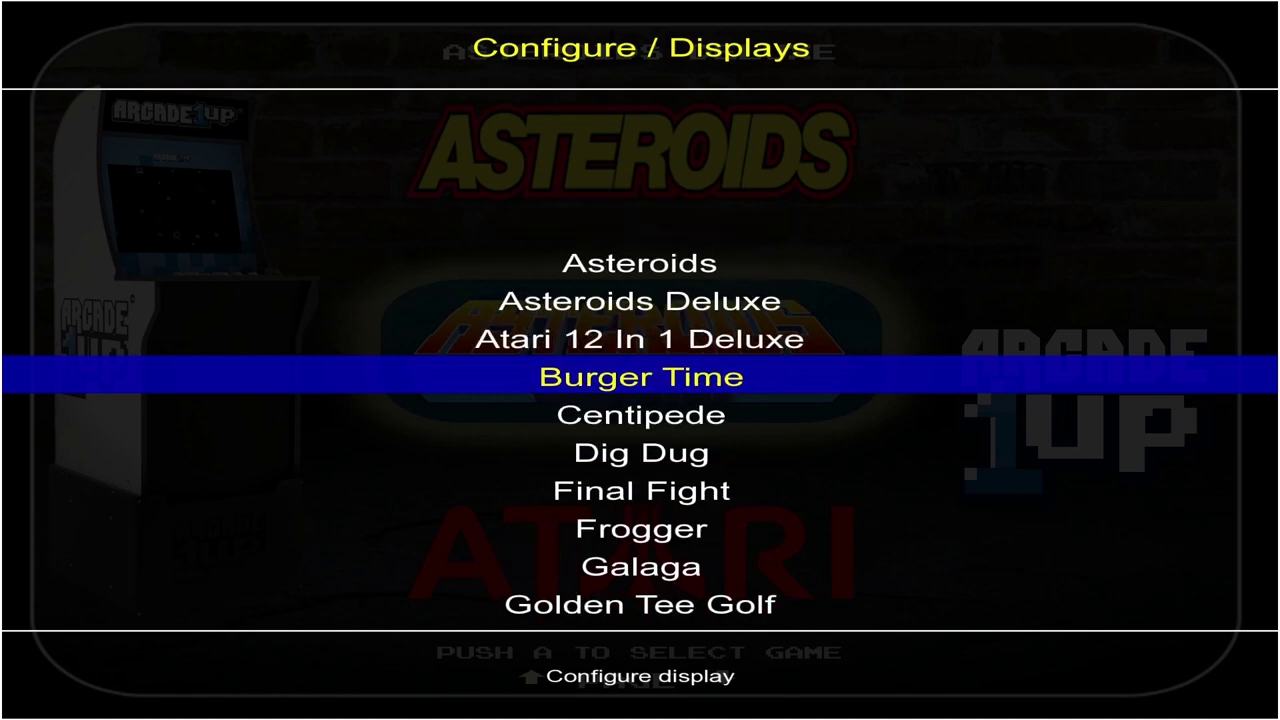
key("Return")
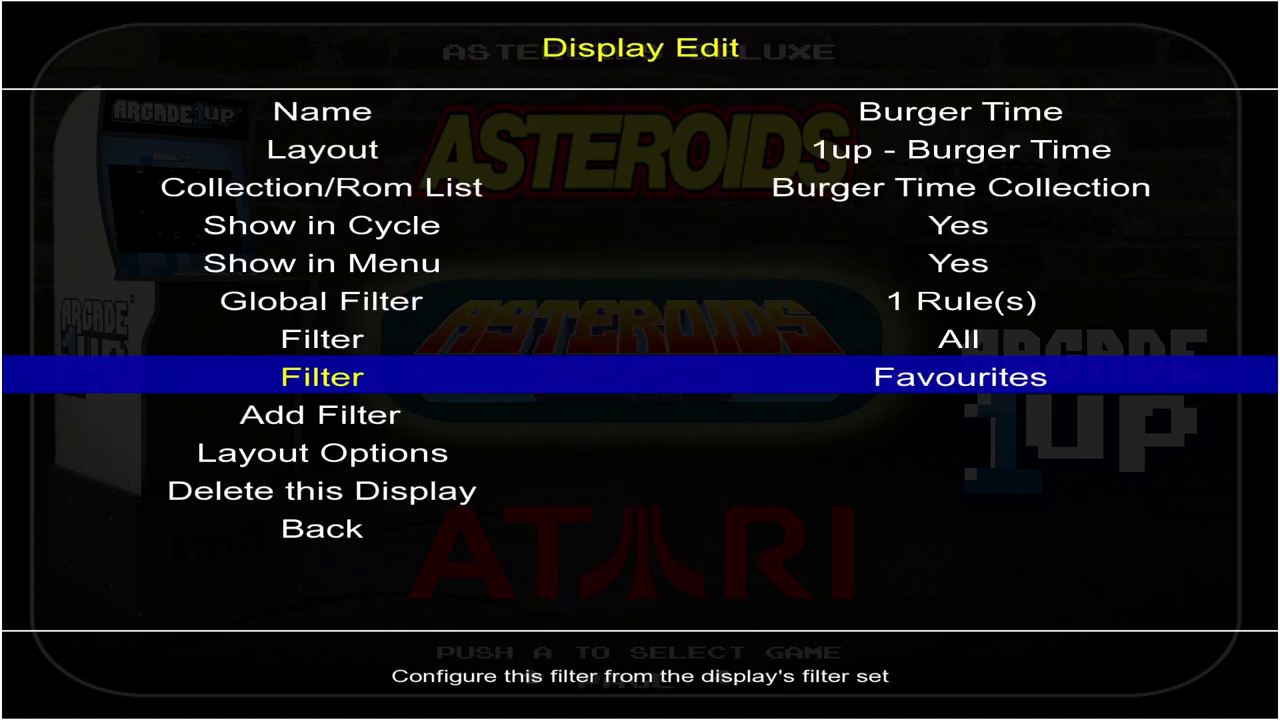
key("Up")
key("Up")
key("Up")
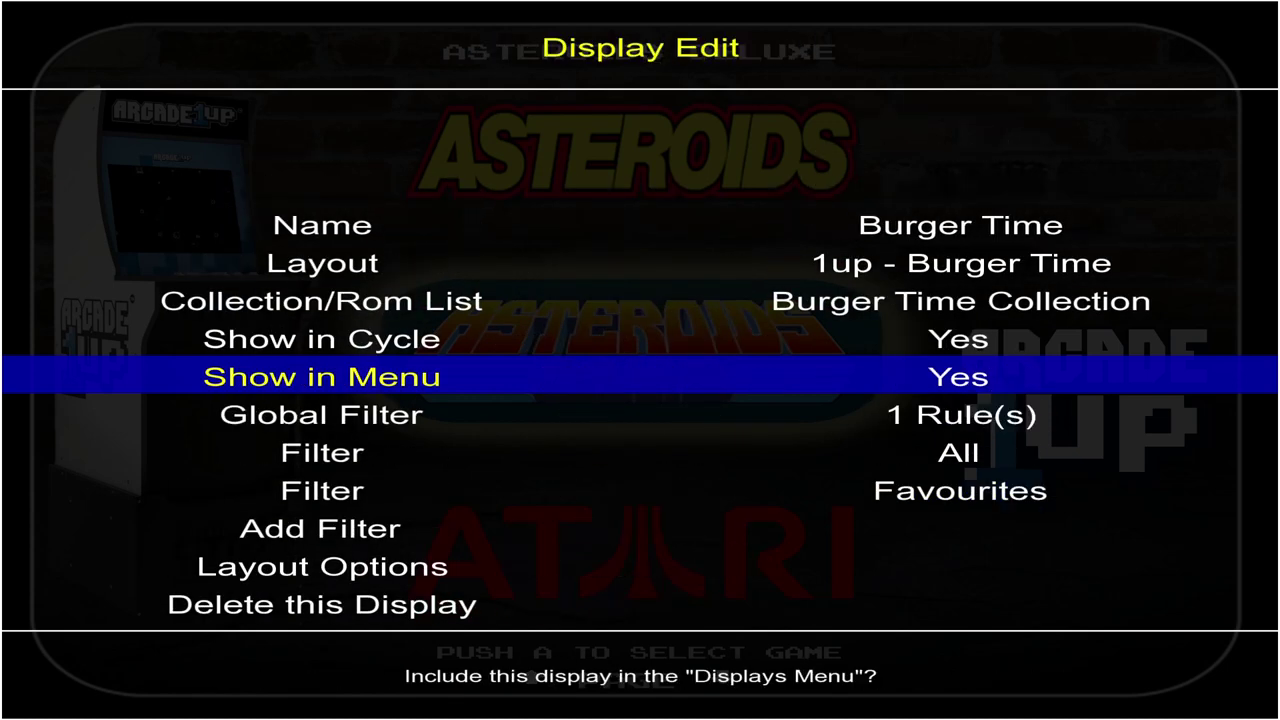
key("Return")
key("Return")
key("Up")
key("Return")
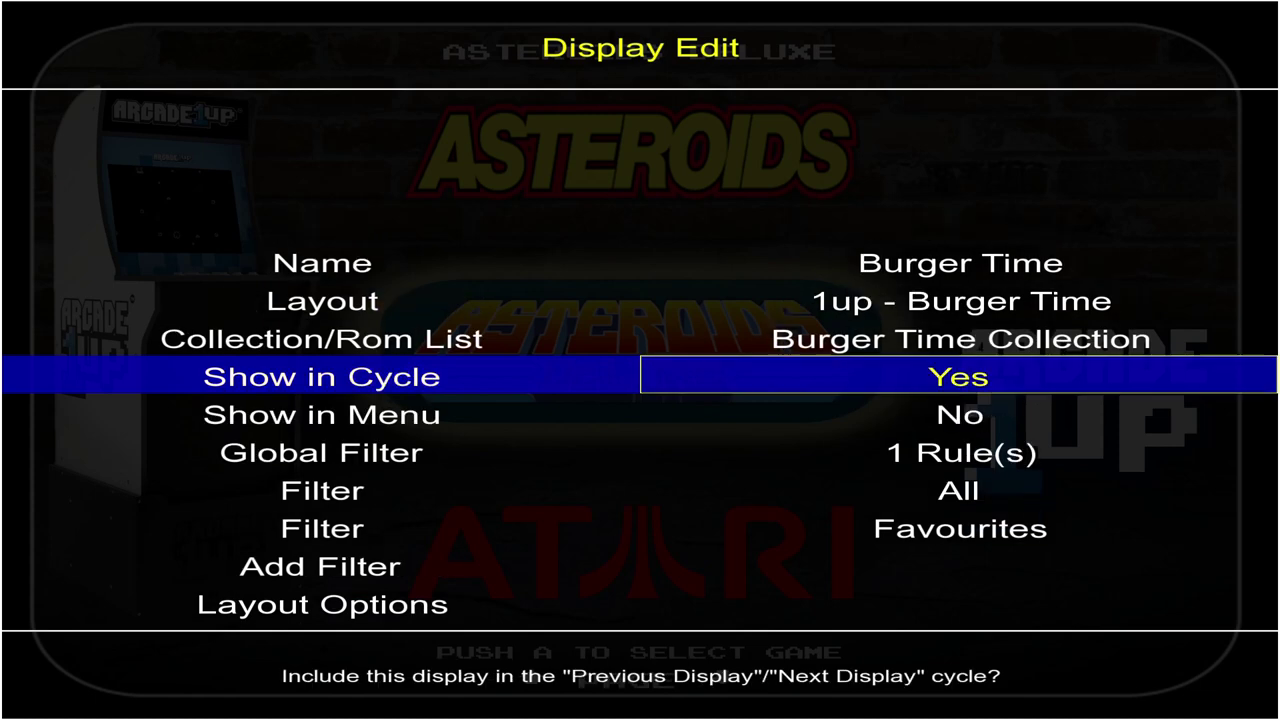
key("Return")
key("Escape")
key("Escape")
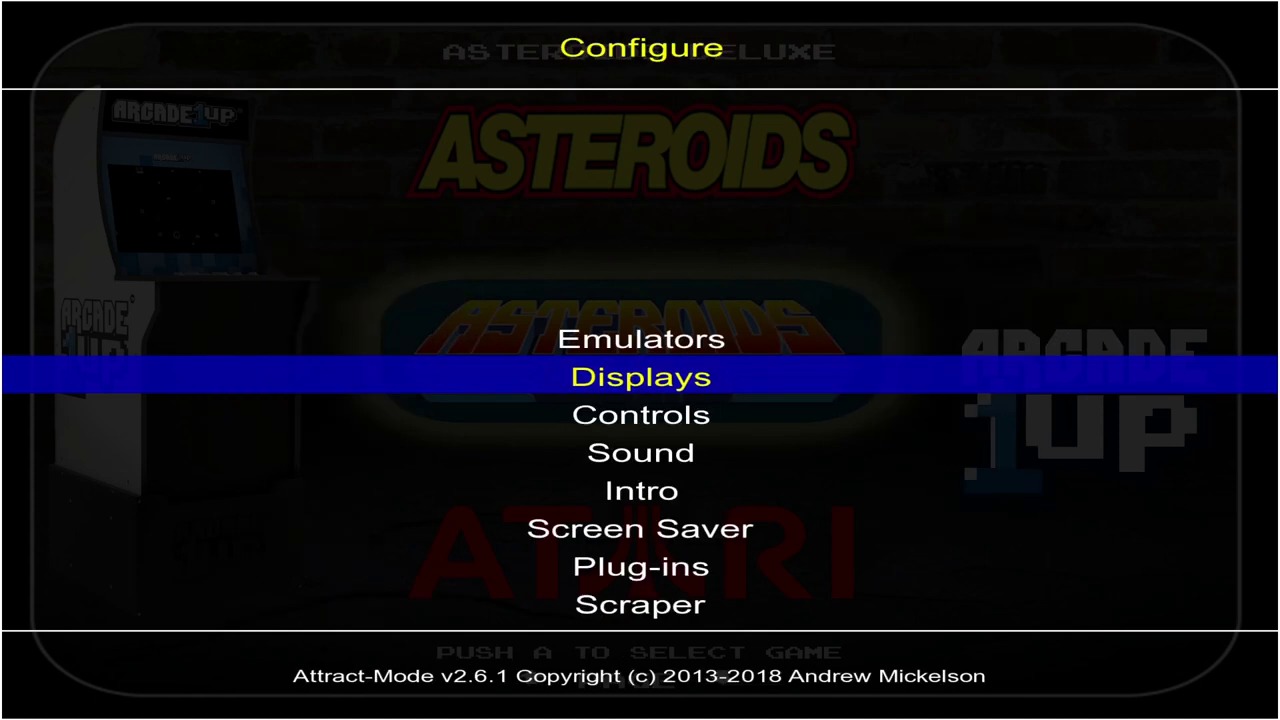
key("Return")
Step: Select Pac-Man in the displays list and open its settings
key("Down")
key("Down")
key("Down")
key("Down")
key("Down")
key("Down")
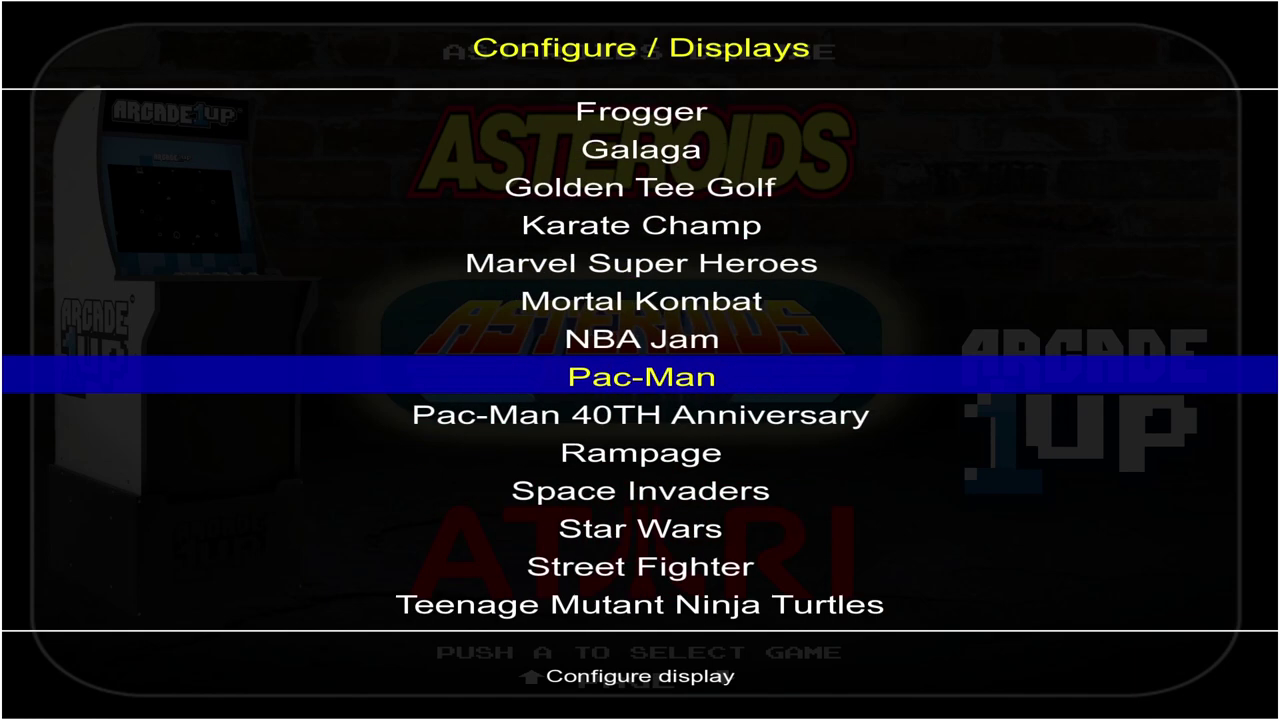
key("Up")
key("Down")
key("Down")
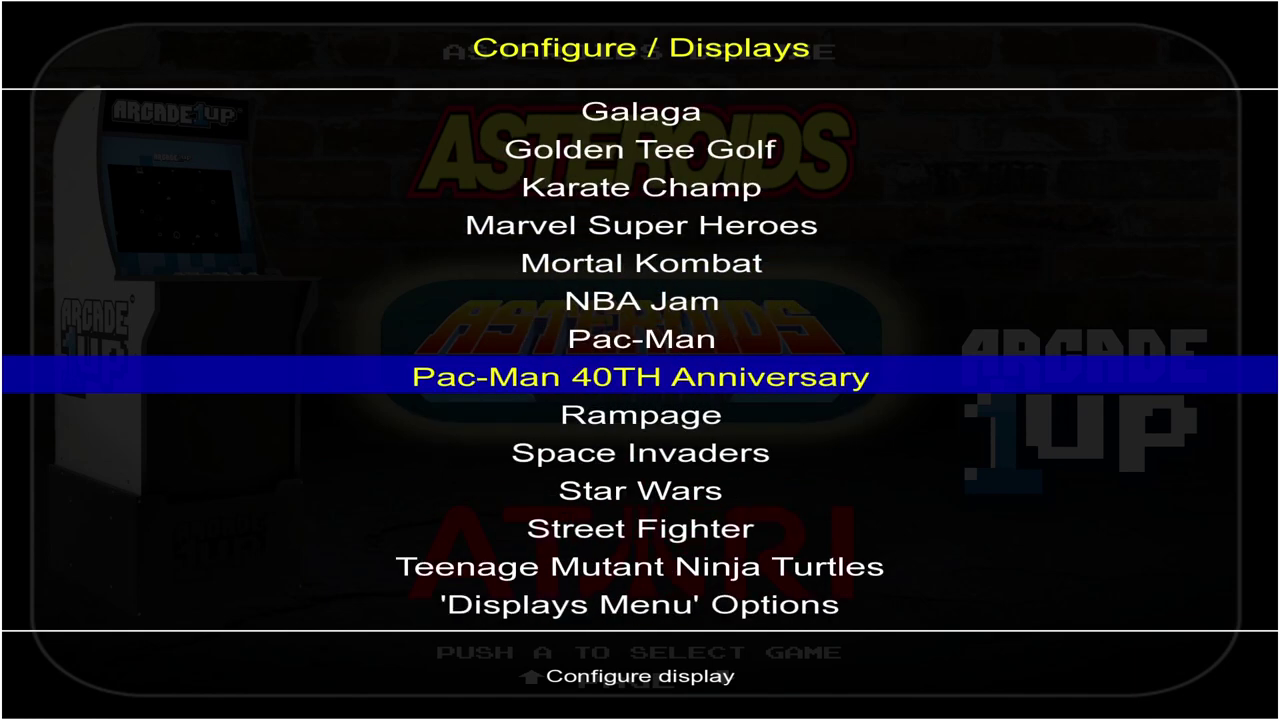
key("Up")
key("Return")
Step: Set Show in Menu and Show in Cycle to No, then leave configuration for the game list
key("Up")
key("Up")
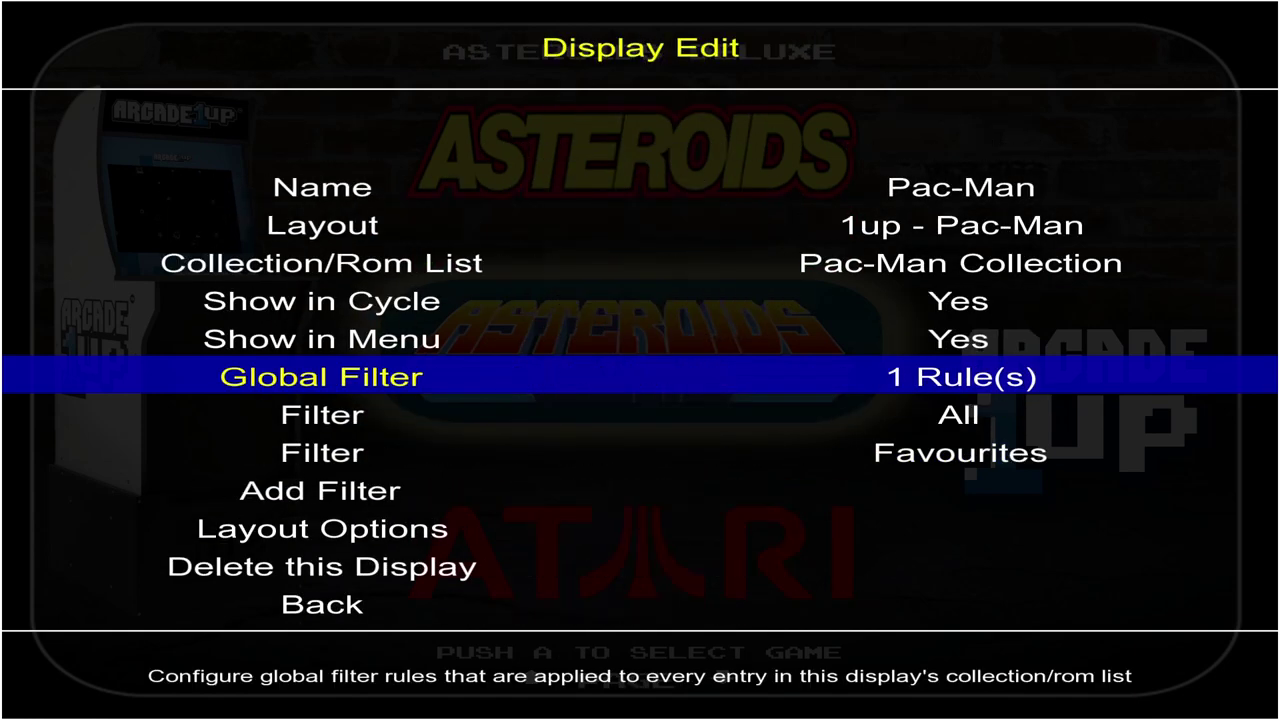
key("Up")
key("Return")
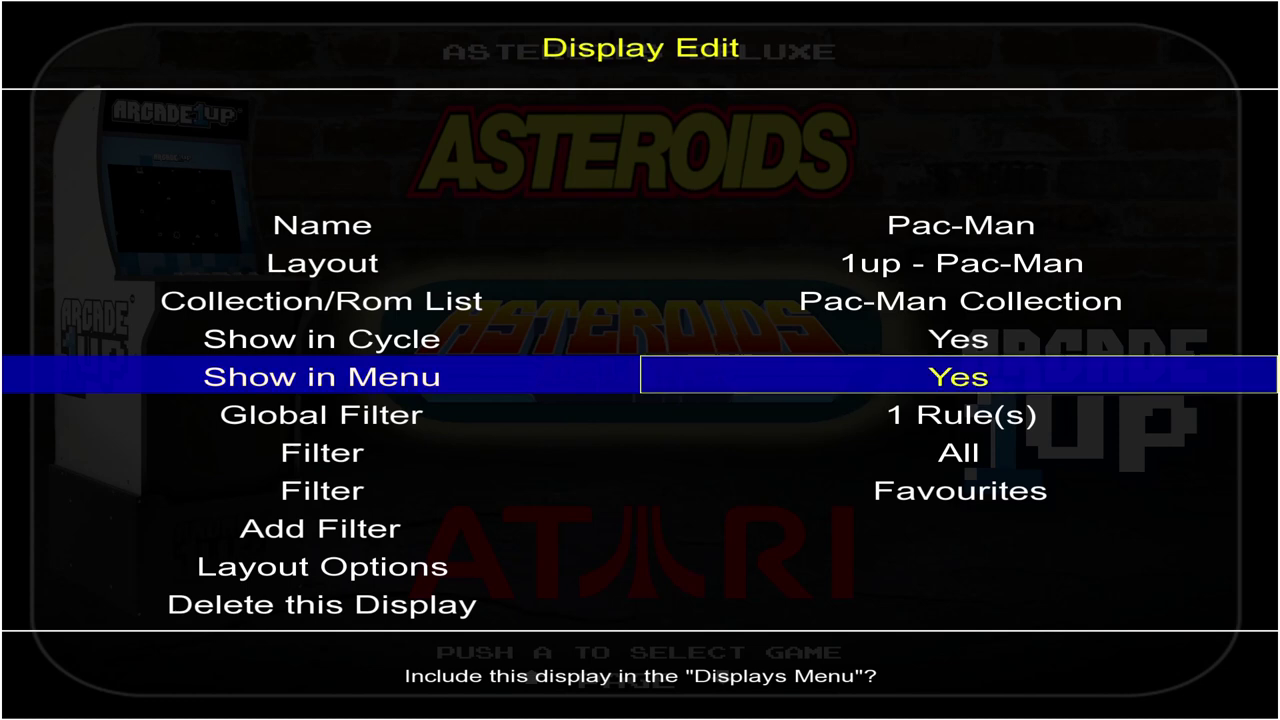
key("Down")
key("Return")
key("Up")
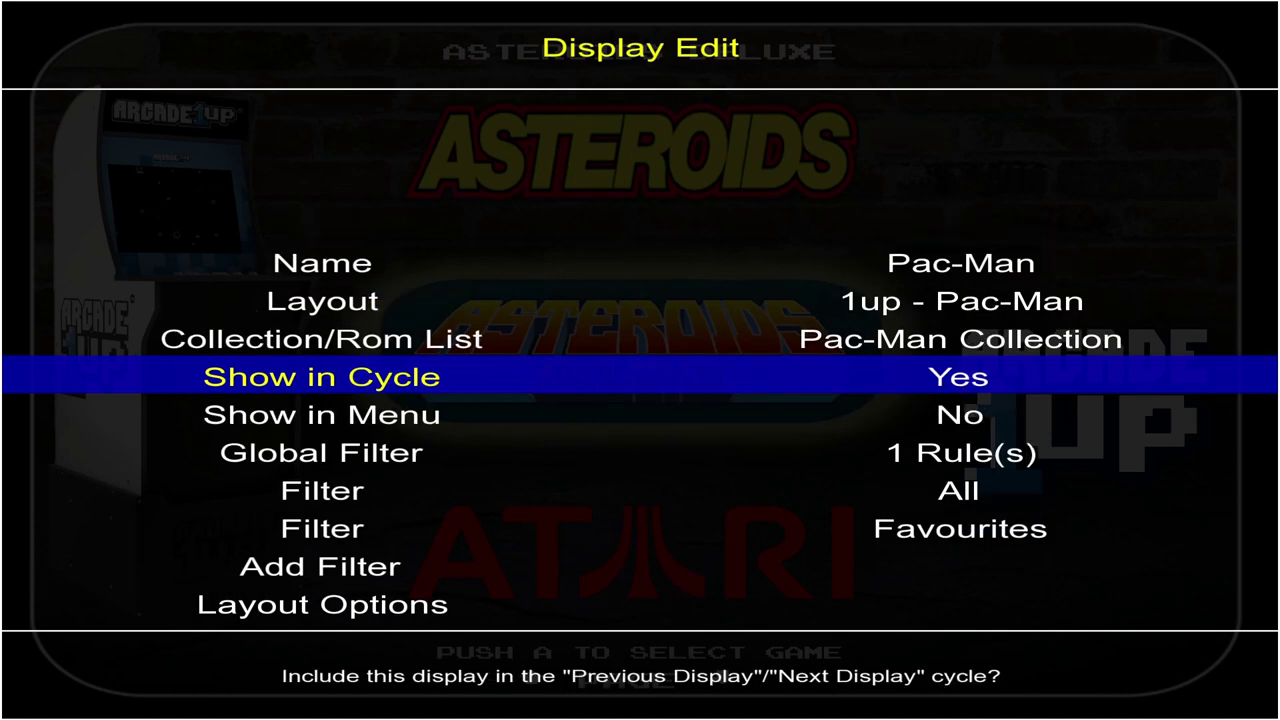
key("Return")
key("Down")
key("Return")
key("Escape")
key("Escape")
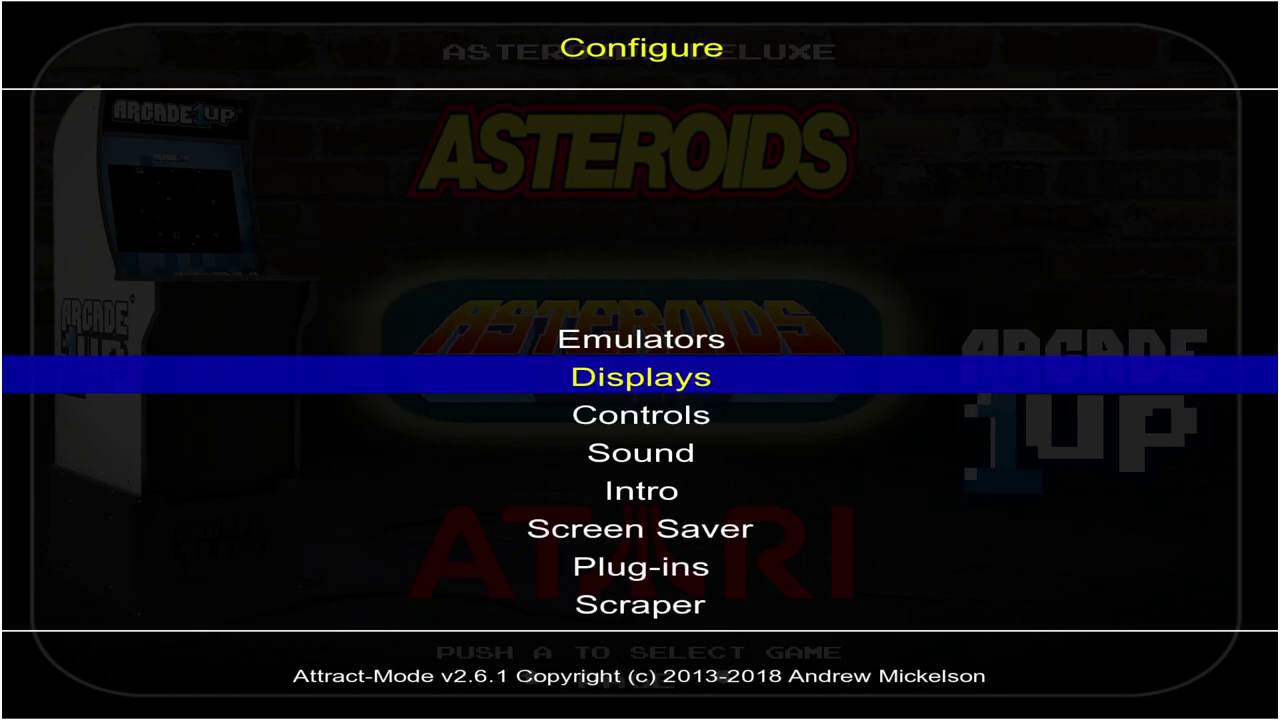
key("Escape")
Step: Scroll through the game list from Frogger to Rampage and back up to Asteroids
key("Down")
key("Down")
key("Down")
key("Down")
key("Down")
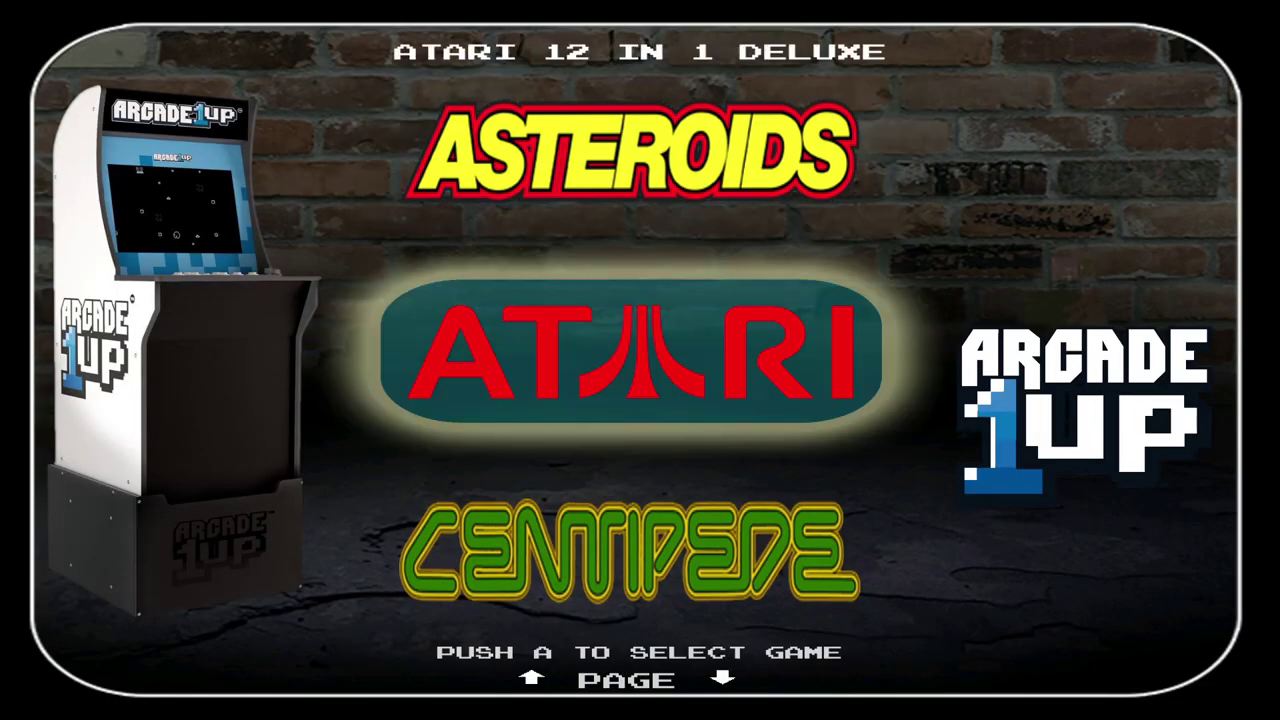
key("Down")
key("Down")
key("Down")
key("Down")
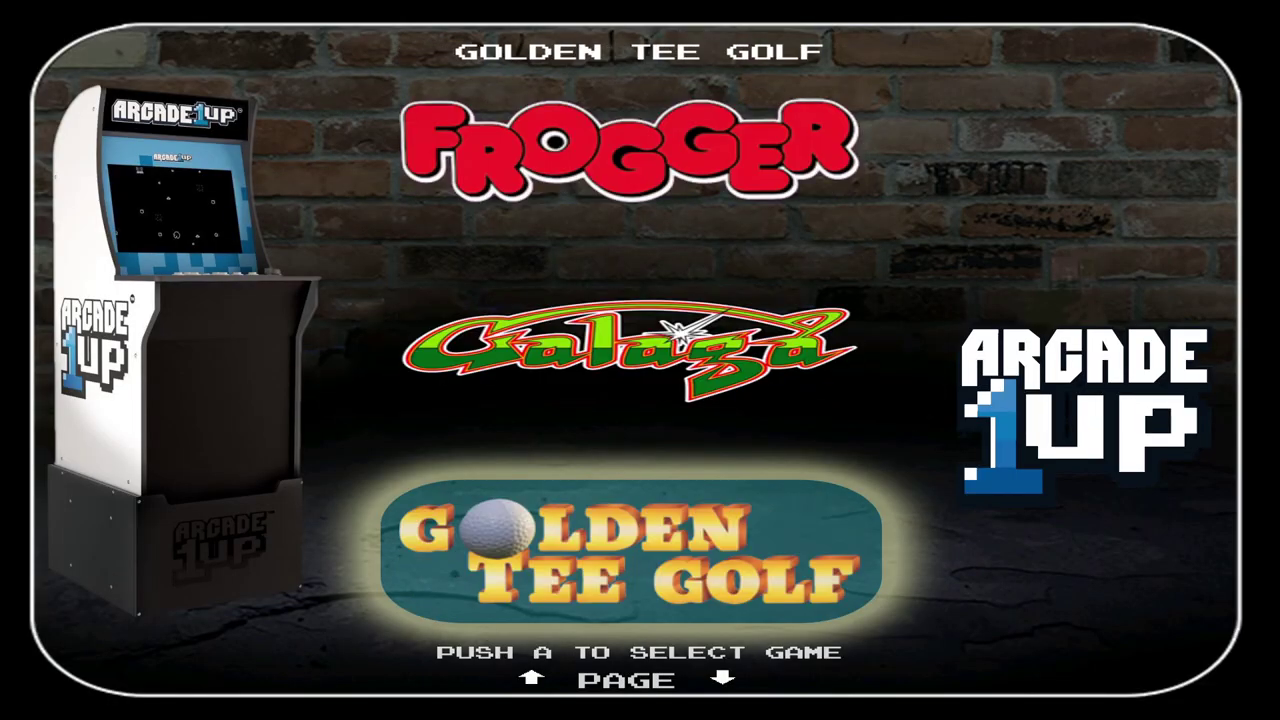
key("Up")
key("Down")
key("Down")
key("Down")
key("Down")
key("Down")
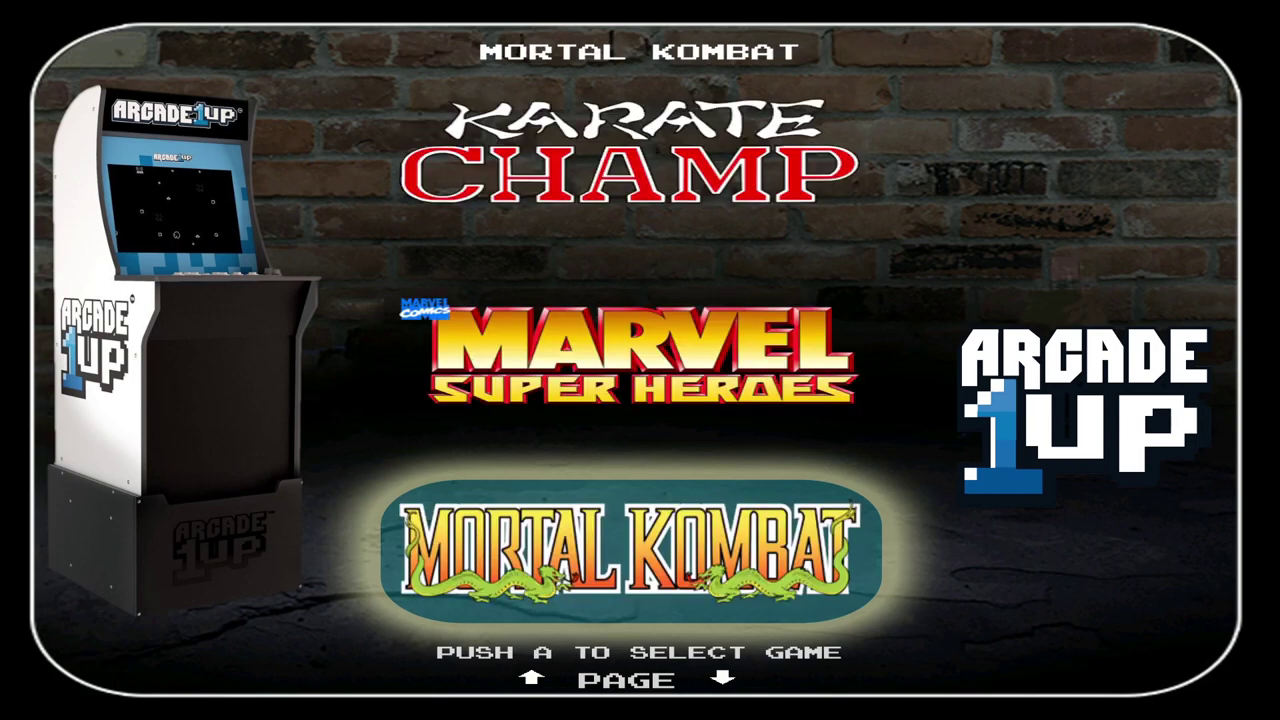
key("Up")
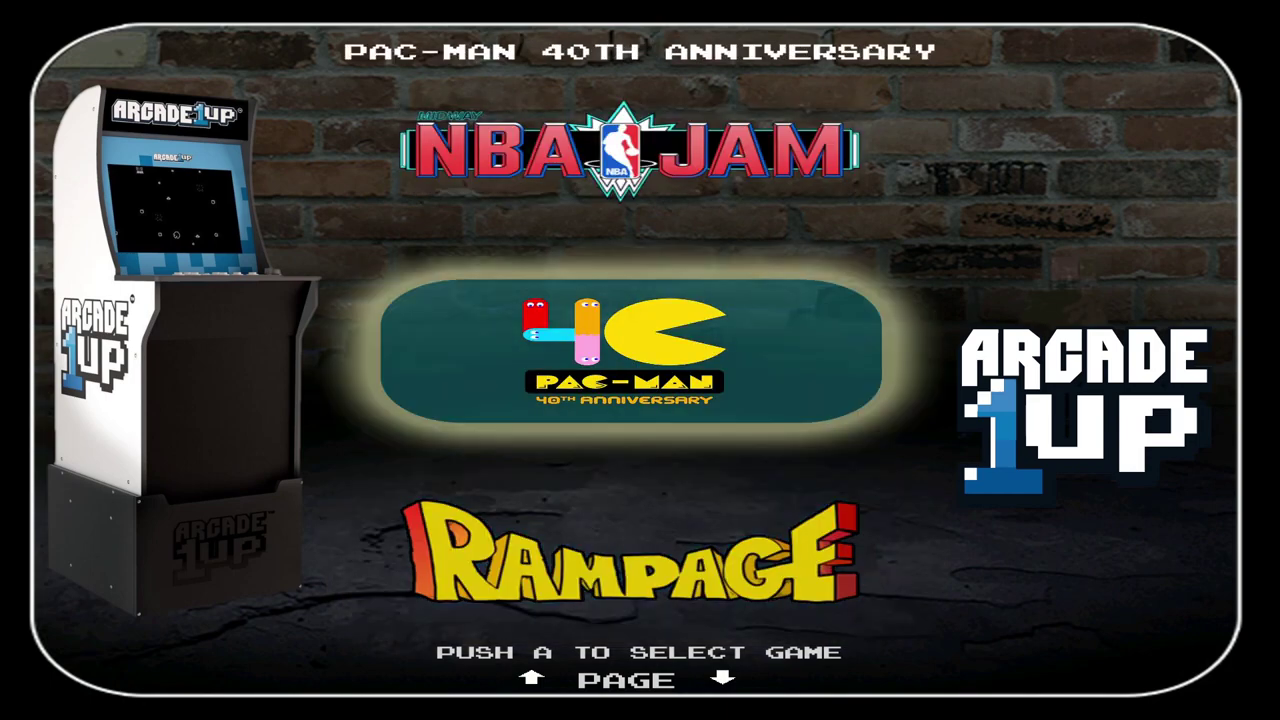
key("Down")
key("Up")
key("Up")
key("Up")
key("Up")
key("Up")
key("Up")
key("Up")
key("Up")
key("Up")
key("Up")
key("Up")
key("Up")
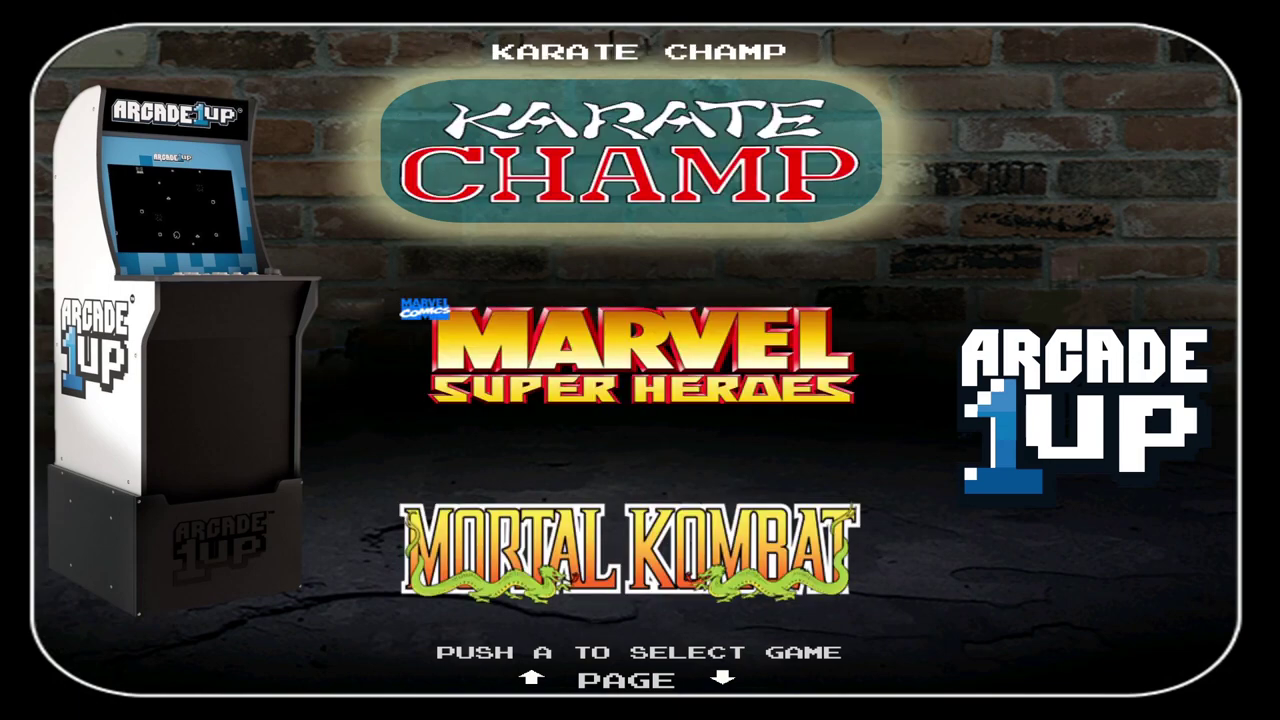
key("Up")
key("Up")
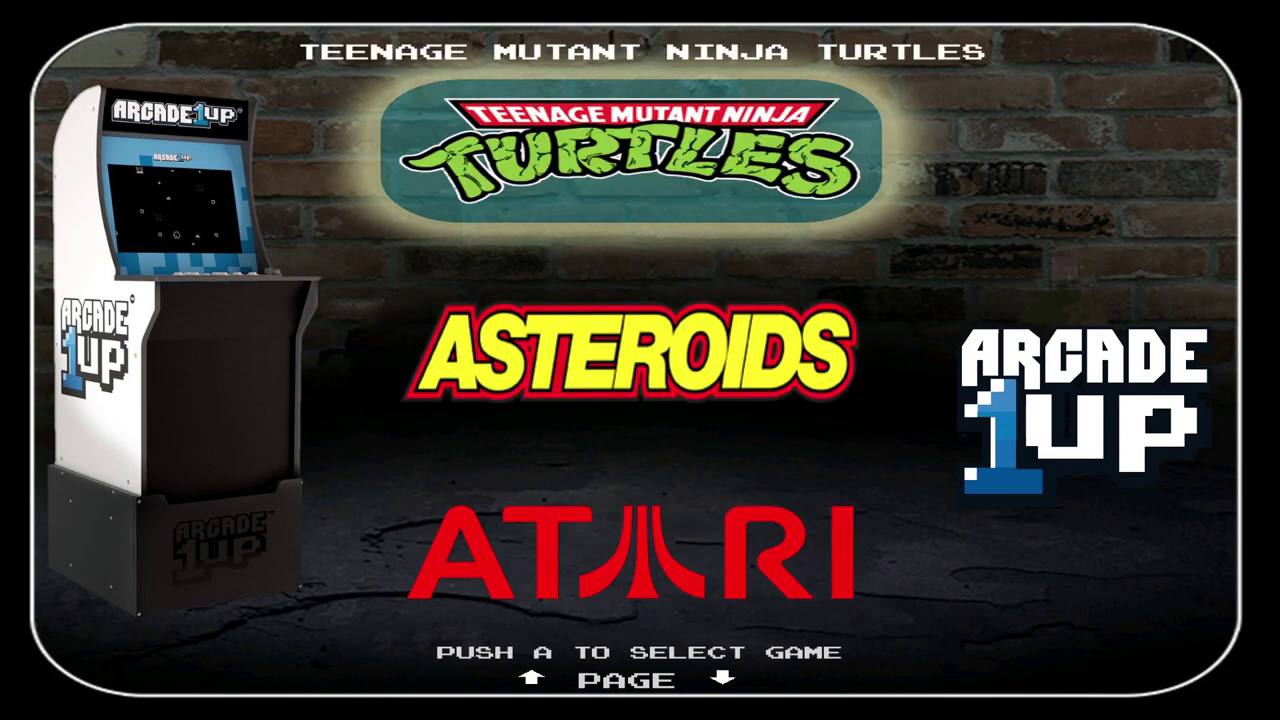
key("Down")
key("Down")
key("Up")
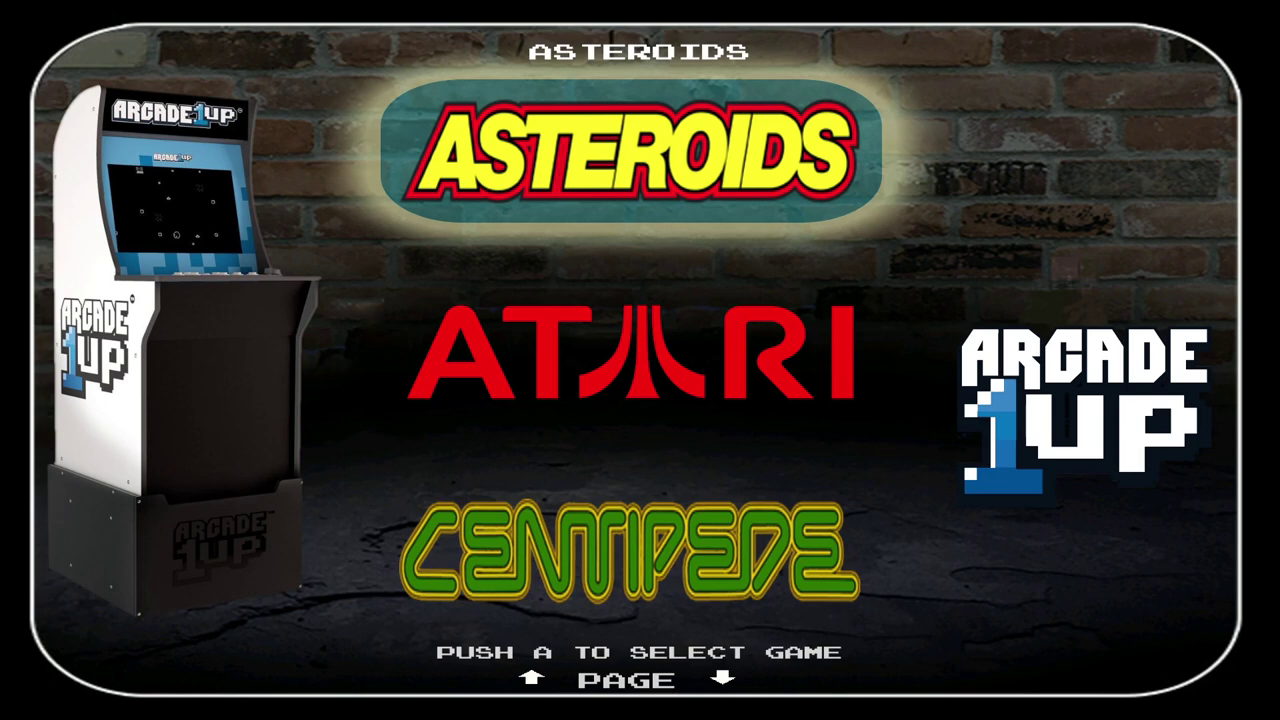
Step: Open and leave the Asteroids collection, then bring up the Game Over? exit prompt
key("Return")
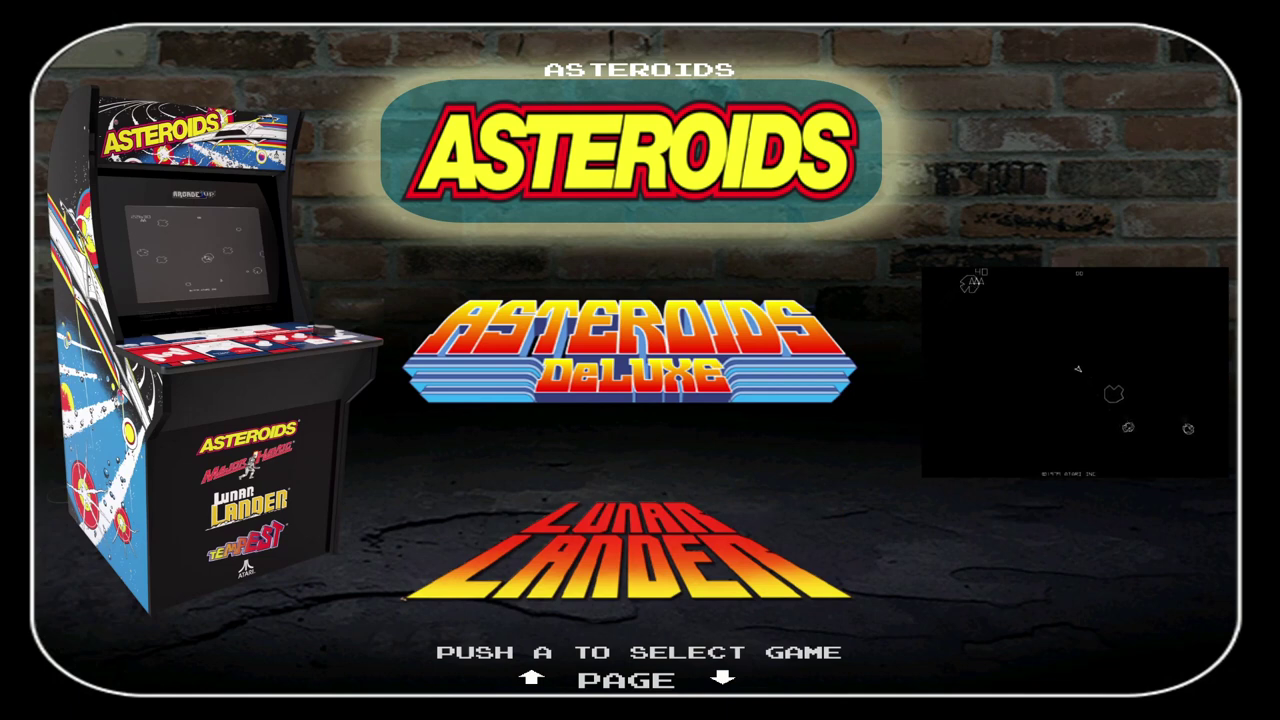
key("Escape")
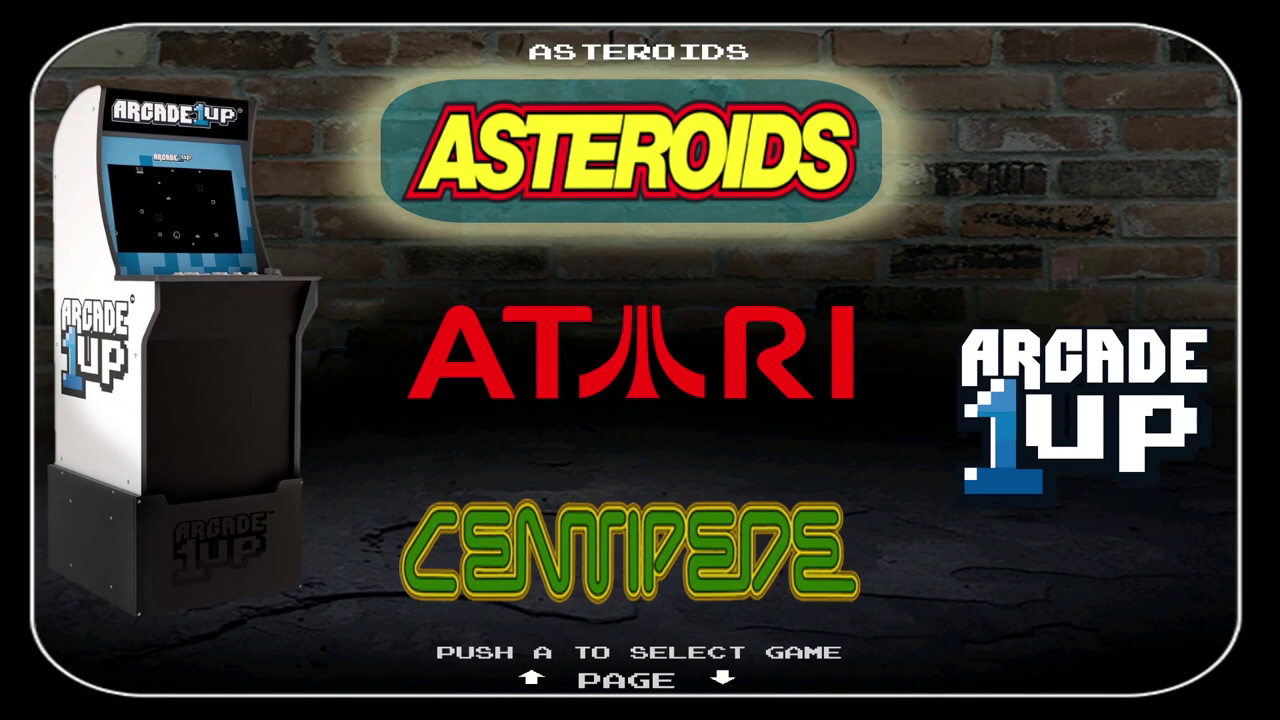
key("Escape")
Step: Confirm exiting Attract-Mode and open the Arcade1UP PC Edition folder in File Explorer
key("Up")
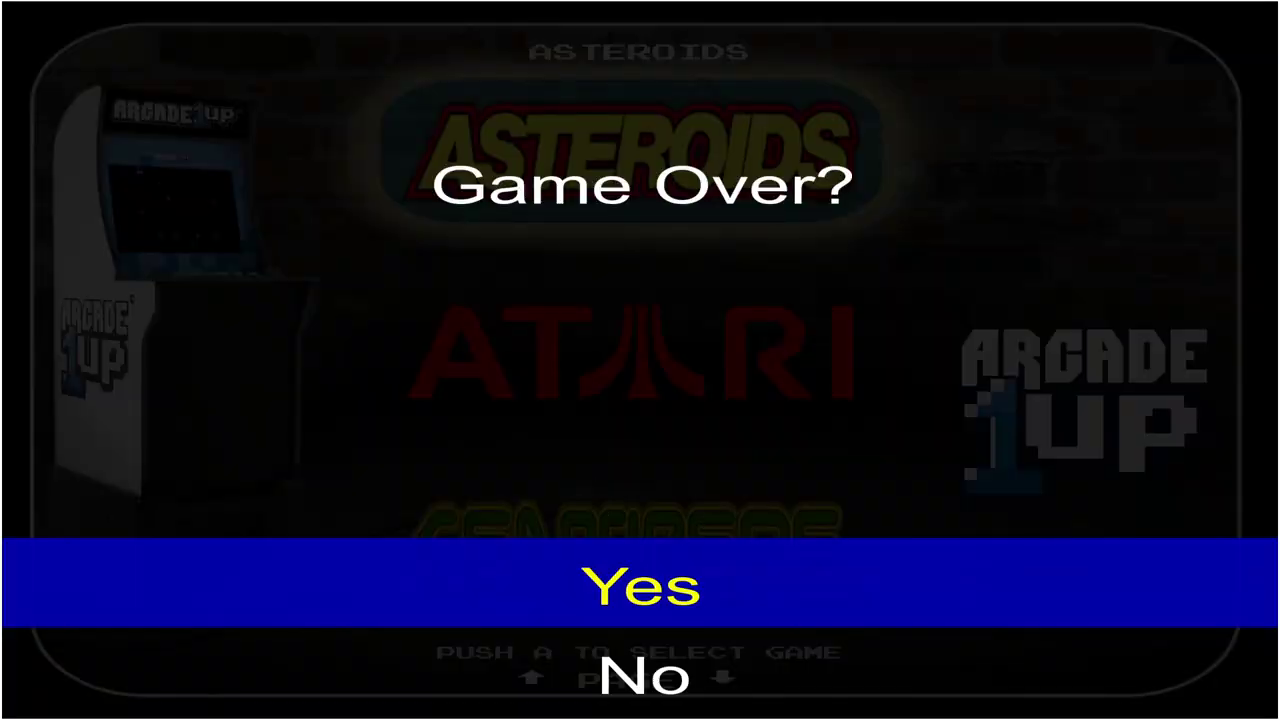
key("Return")
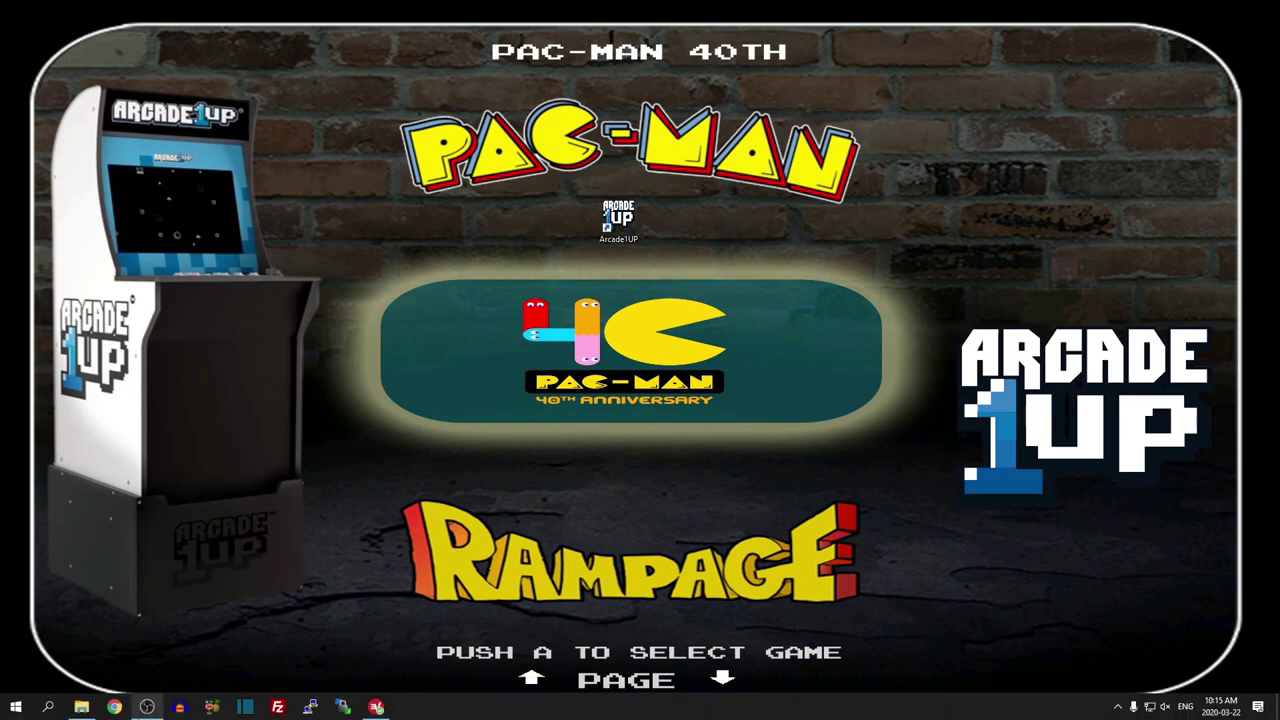
left_click(82, 708)
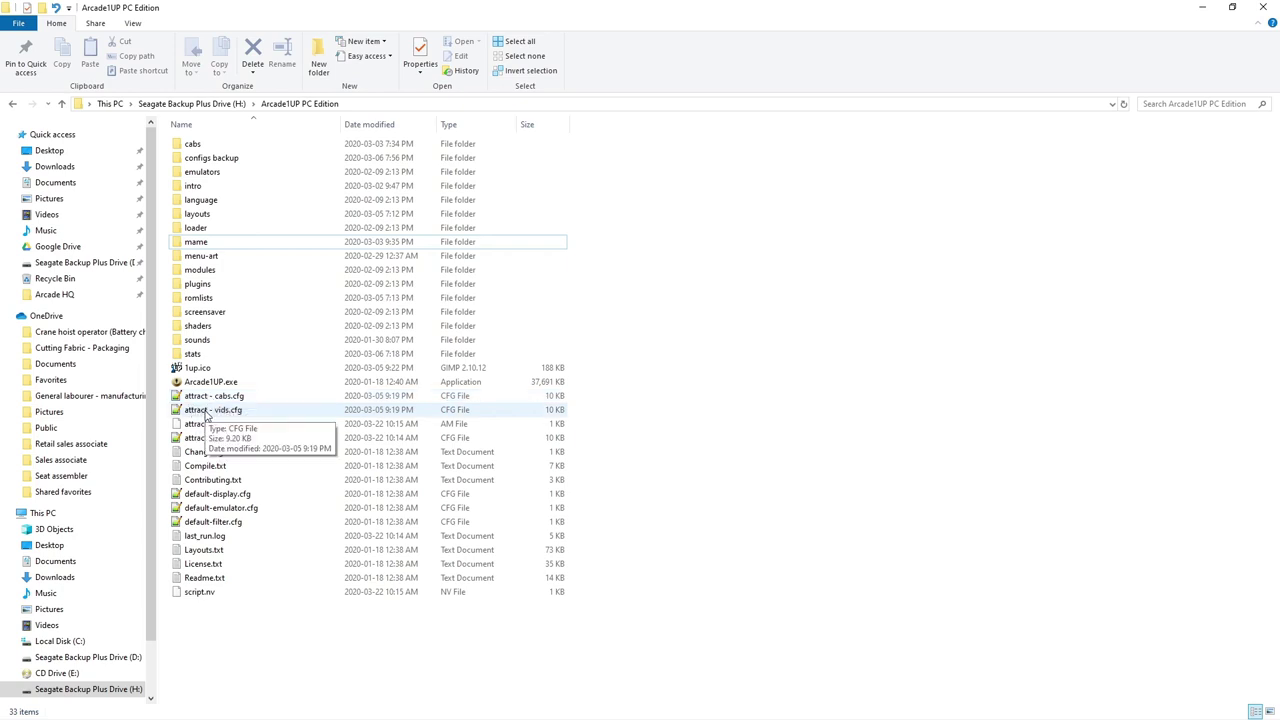
Step: Rename attract.cfg to attractORIG.cfg
left_click(203, 440)
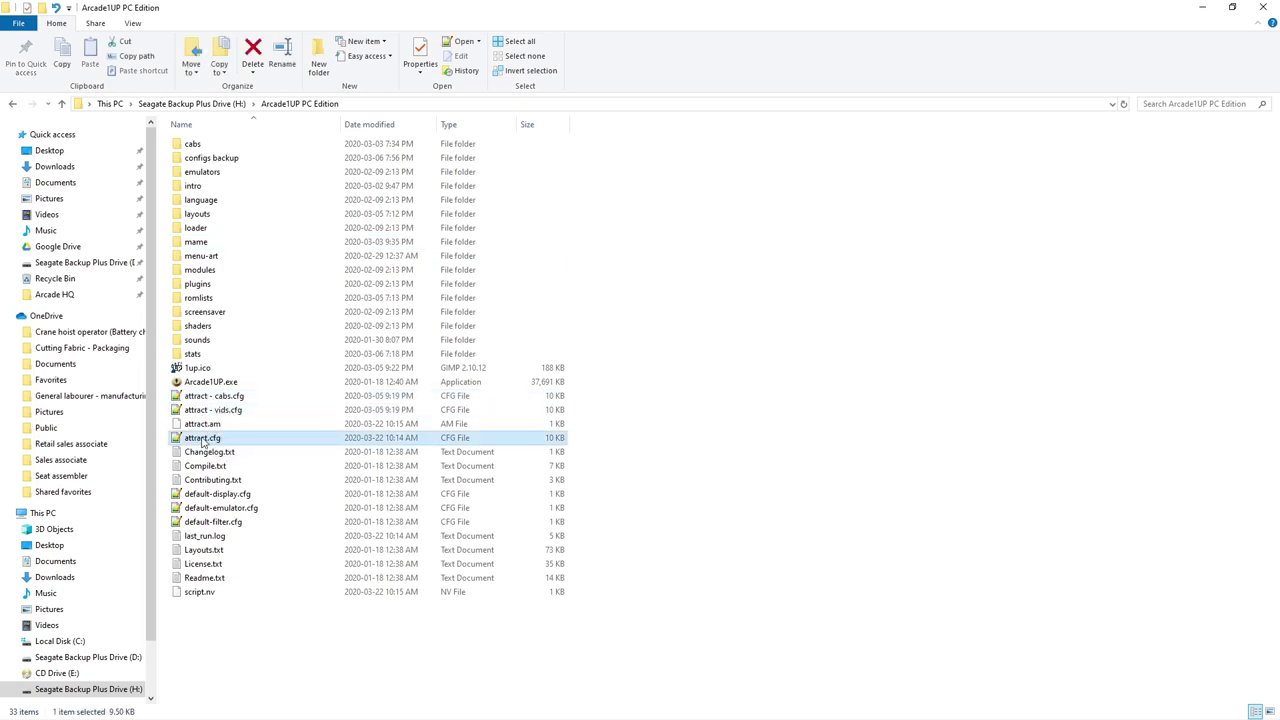
left_click(203, 440)
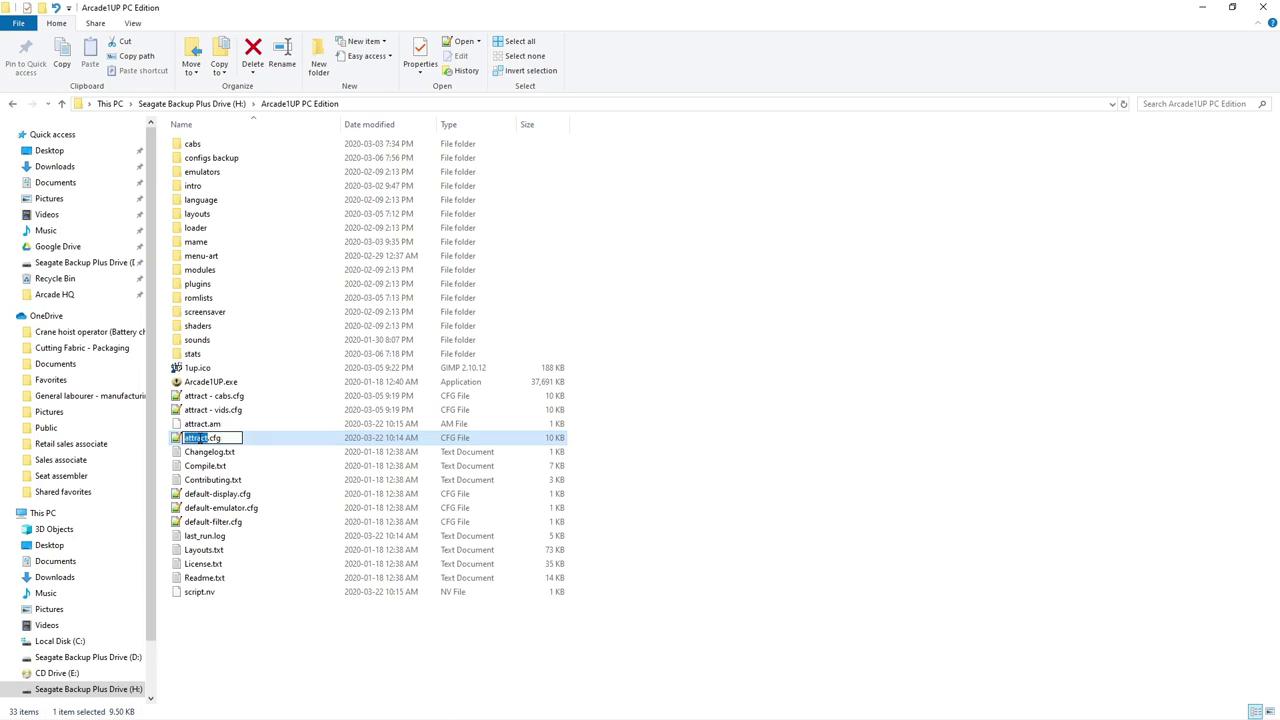
key("Right")
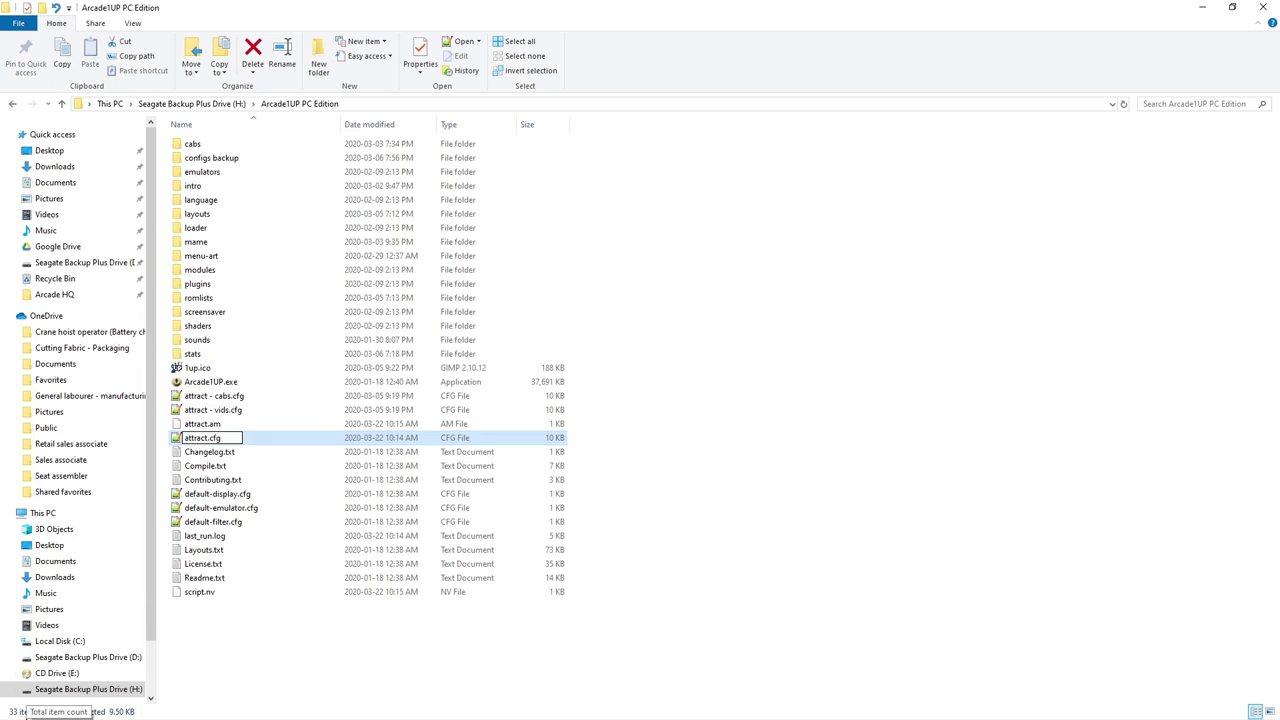
type("ORIG")
key("Return")
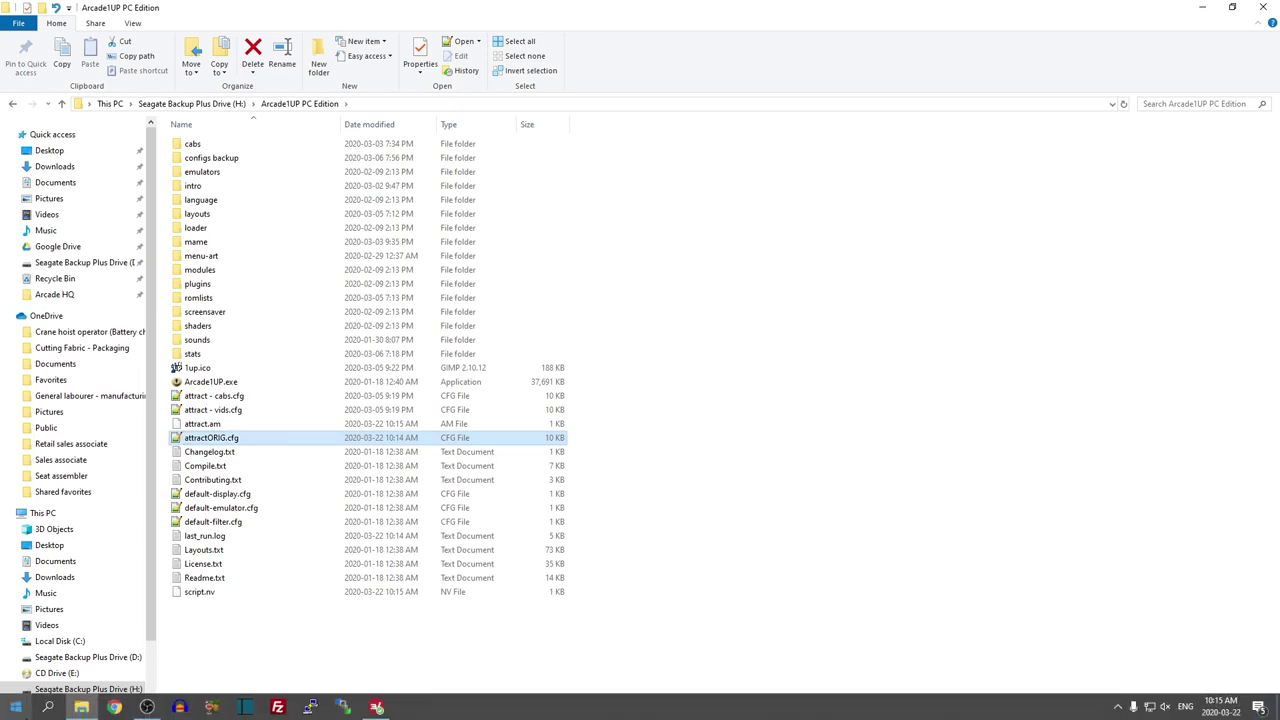
Step: Rename 'attract - cabs.cfg' to attract.cfg
left_click(214, 398)
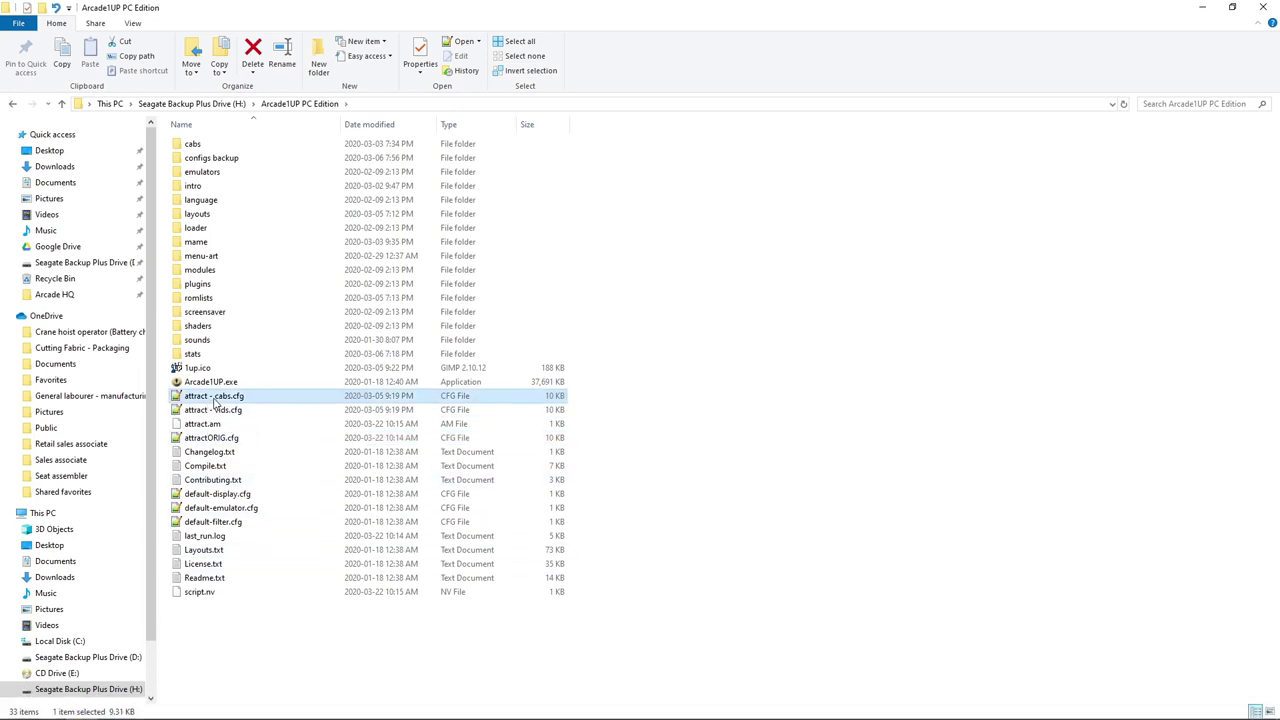
left_click(212, 400)
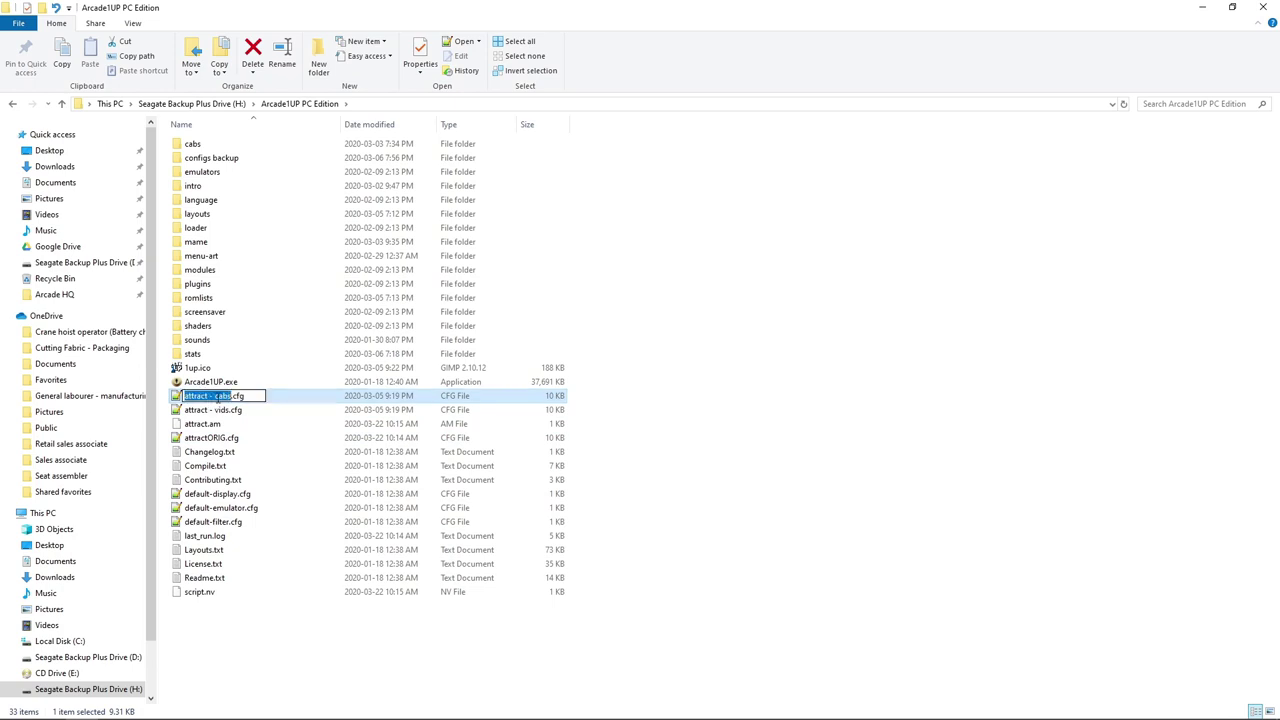
key("End")
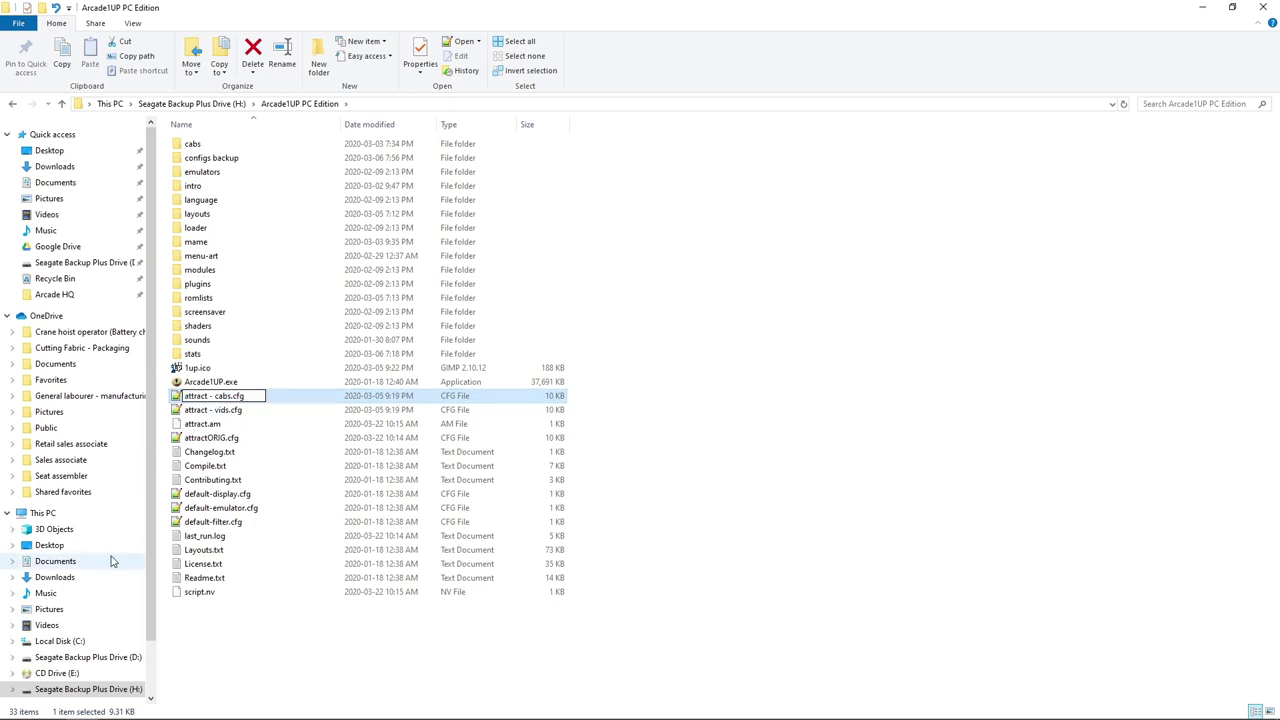
key("BackSpace")
key("BackSpace")
key("BackSpace")
key("BackSpace")
key("BackSpace")
key("BackSpace")
key("BackSpace")
key("Return")
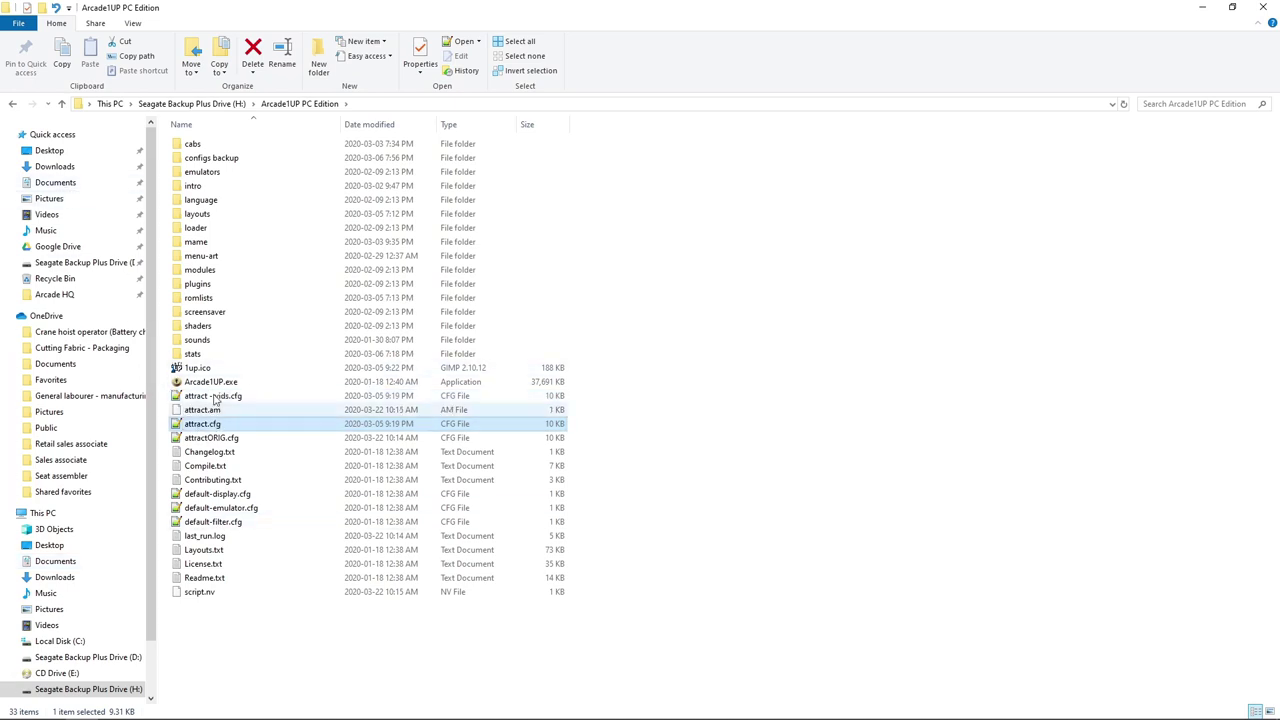
Step: Check the configs backup folder, then return up and launch Arcade1UP.exe
double_click(214, 160)
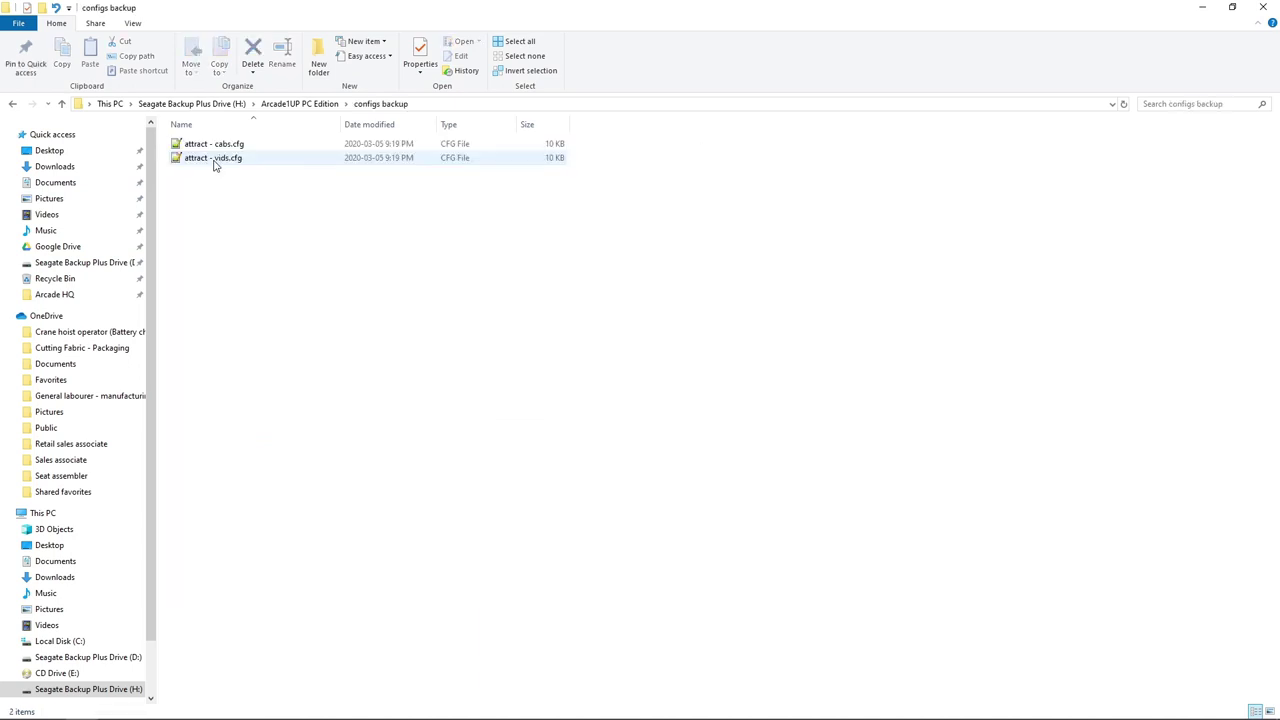
left_click(60, 104)
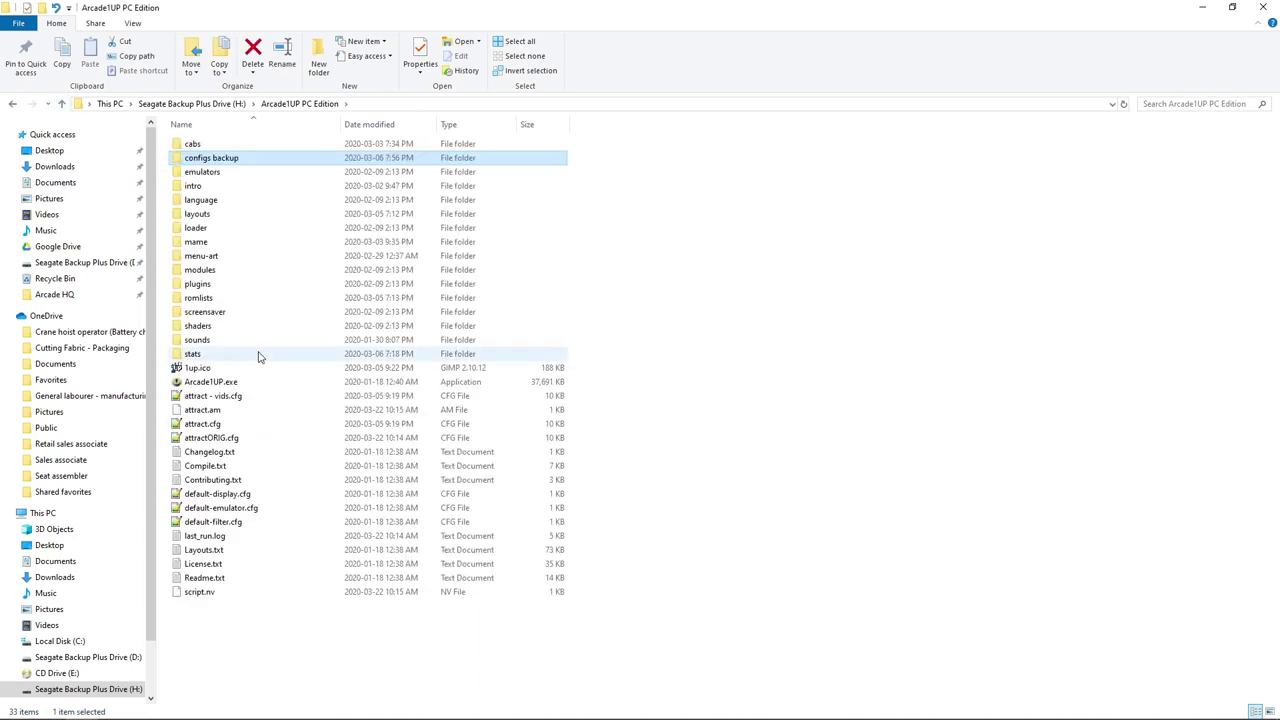
left_click(211, 386)
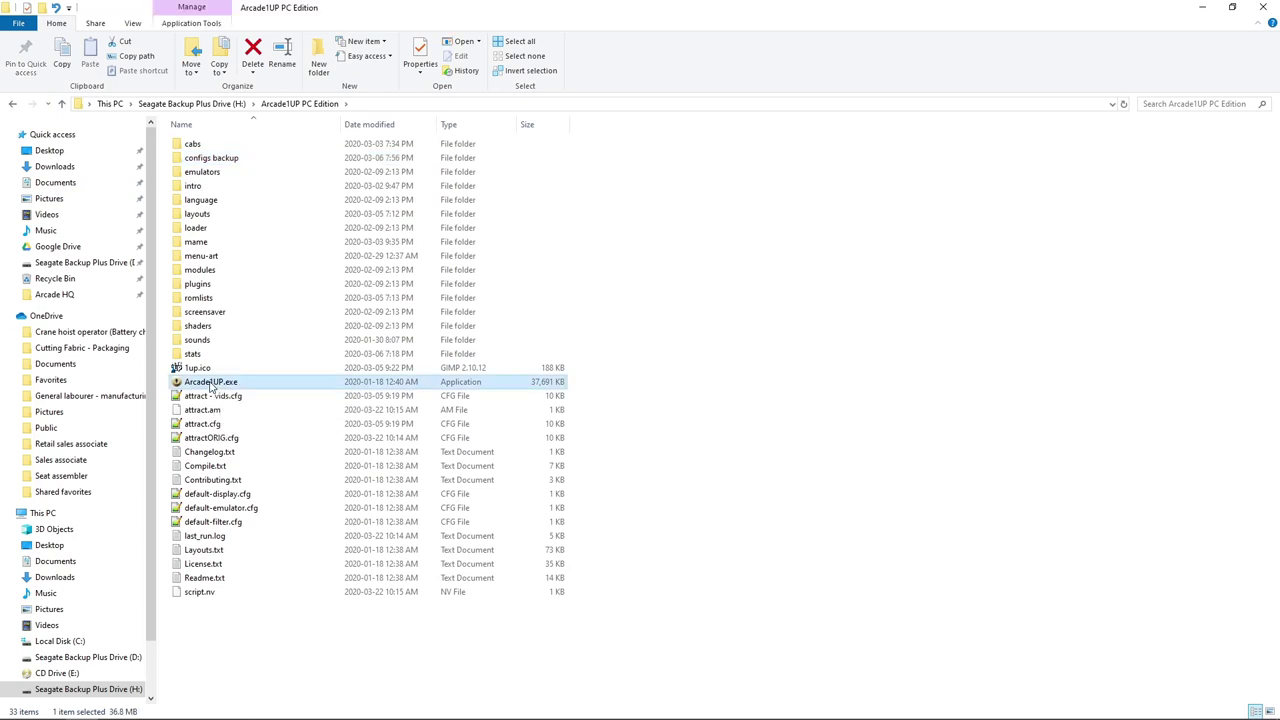
double_click(210, 386)
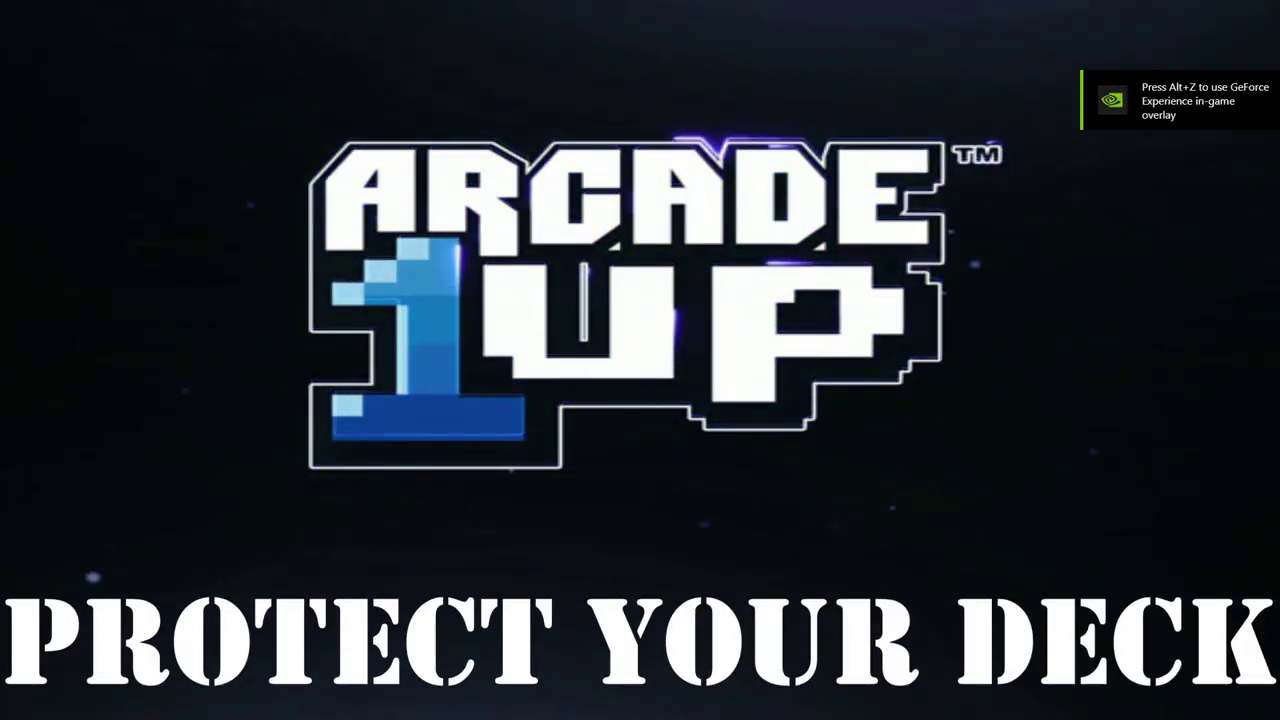
Step: Scroll the new cabinet-layout game list from Atari through BurgerTime, Pac-Man 40th Anniversary and Rampage
key("Down")
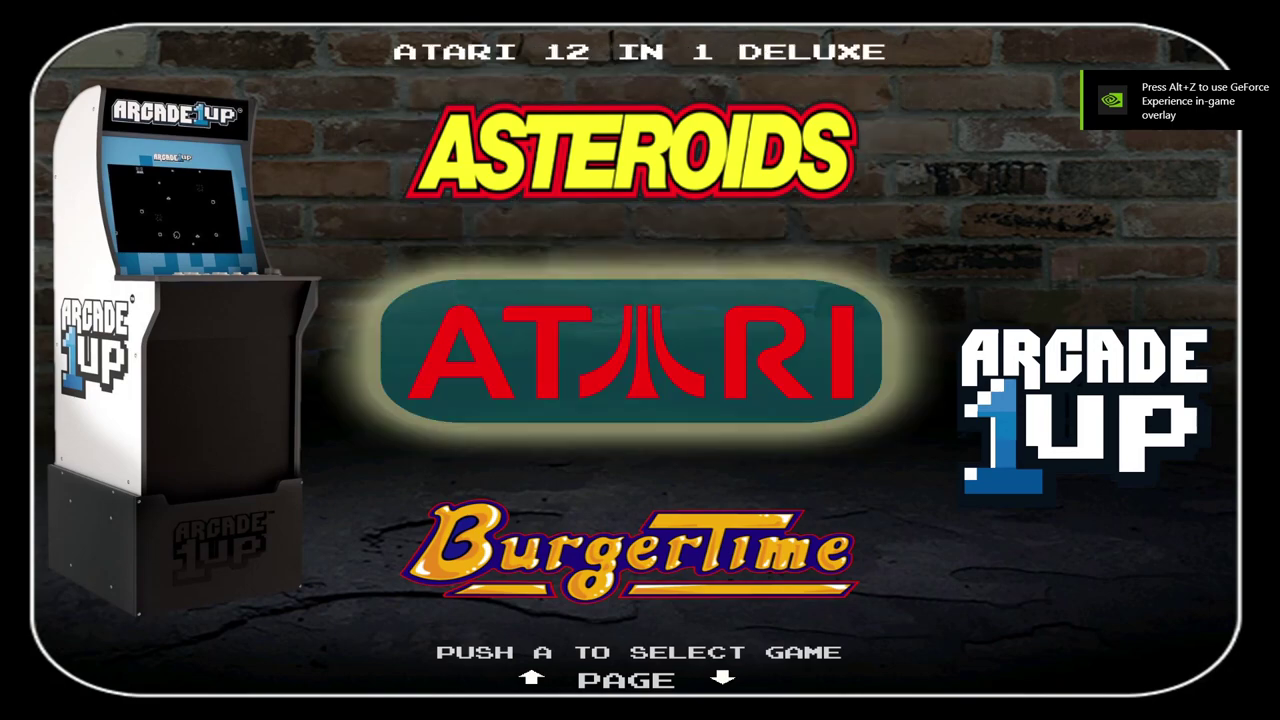
key("Down")
key("Down")
key("Up")
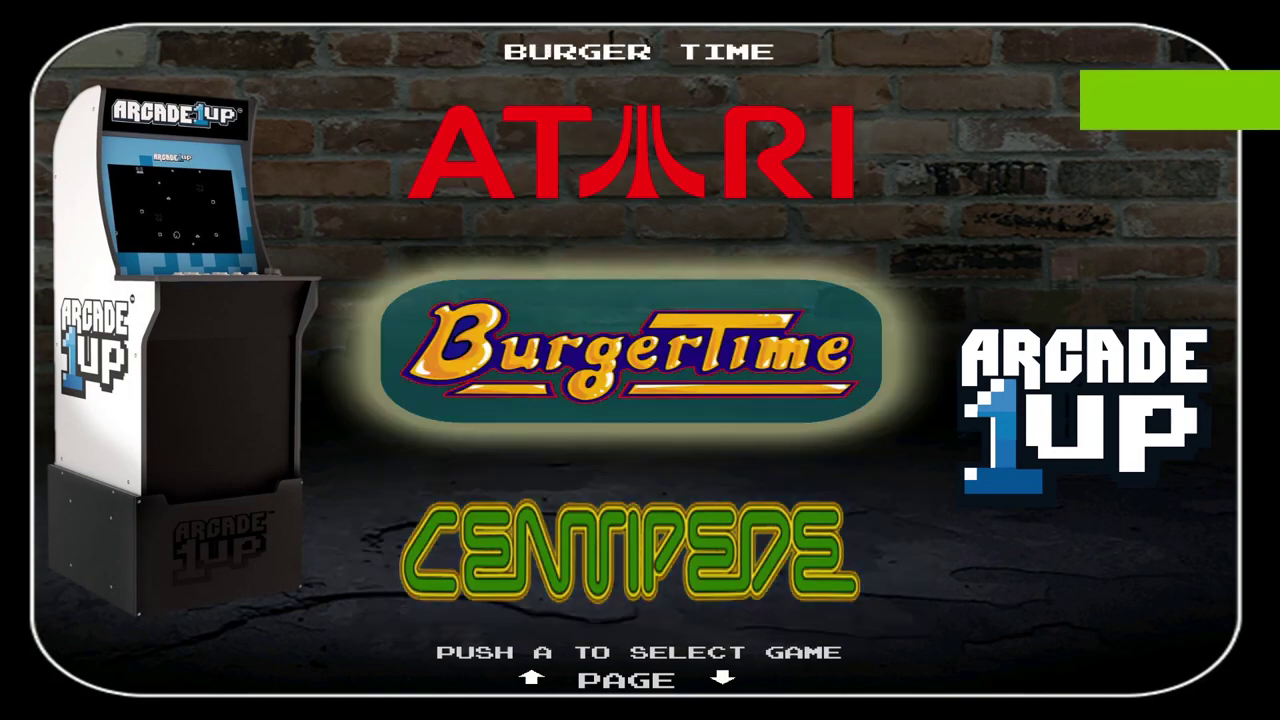
key("Down")
key("Down")
key("Up")
key("Up")
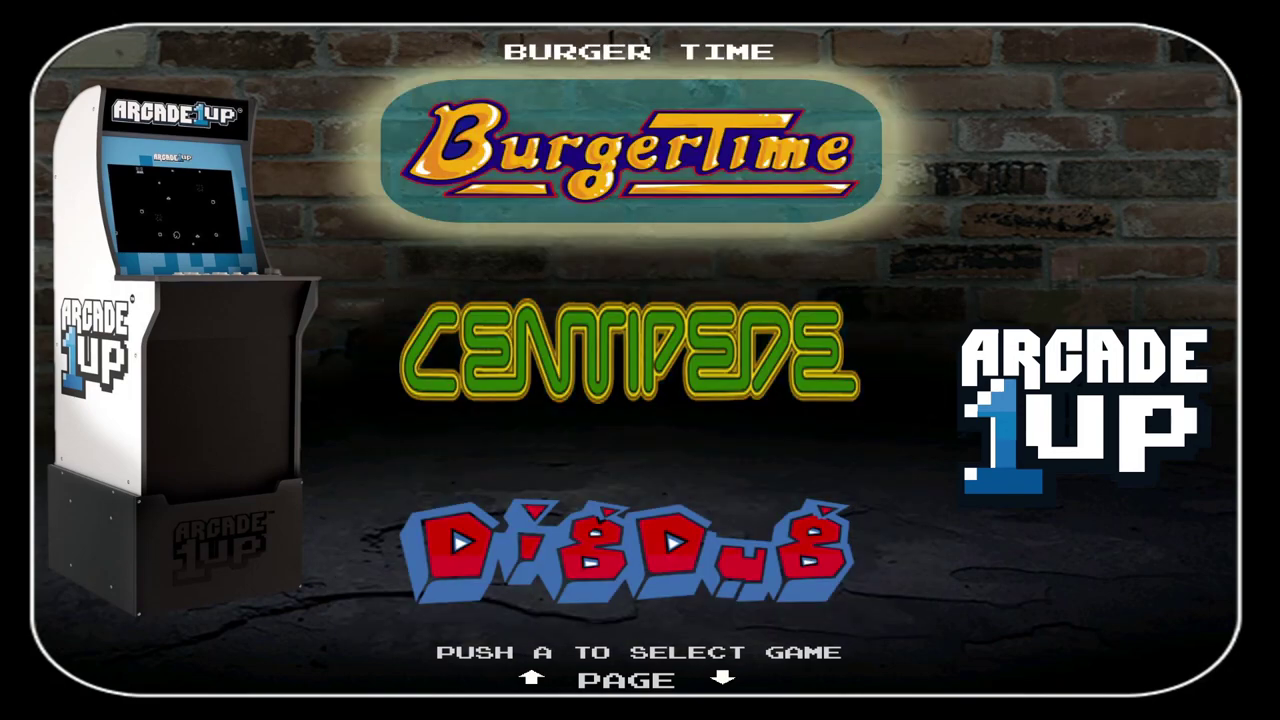
key("Down")
key("Down")
key("Down")
key("Down")
key("Down")
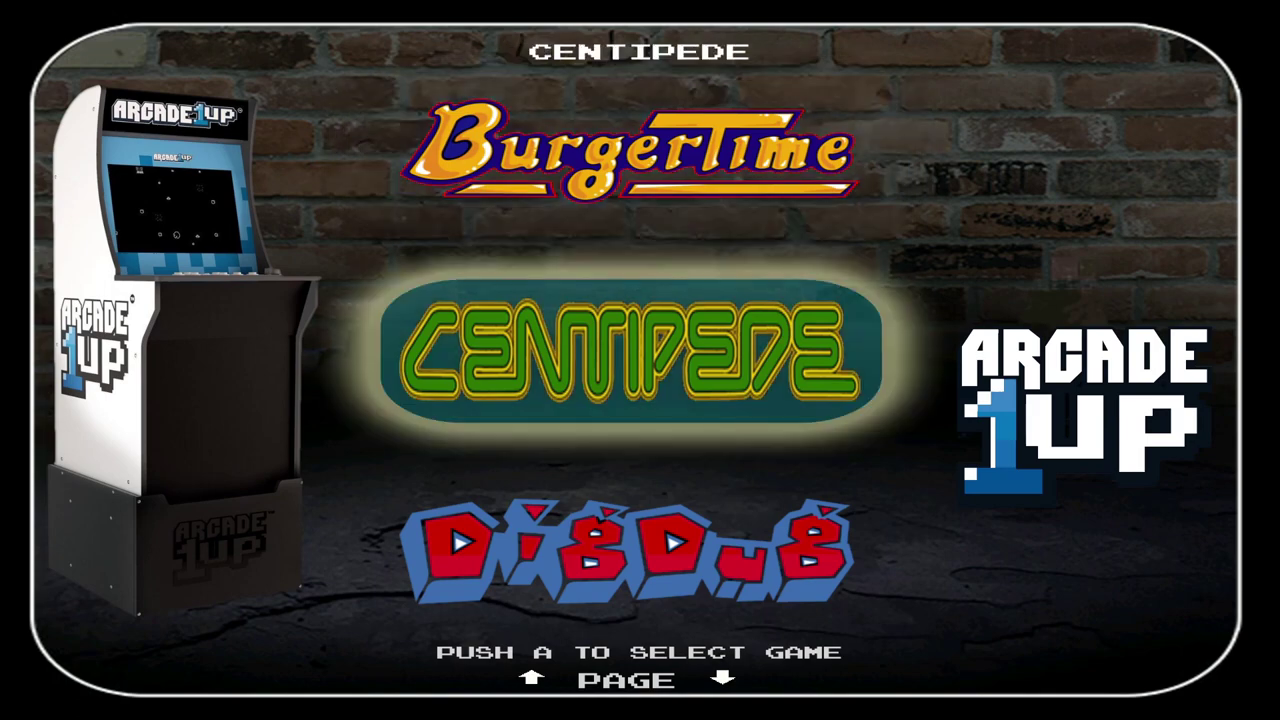
key("Down")
key("Down")
key("Down")
key("Down")
key("Down")
key("Down")
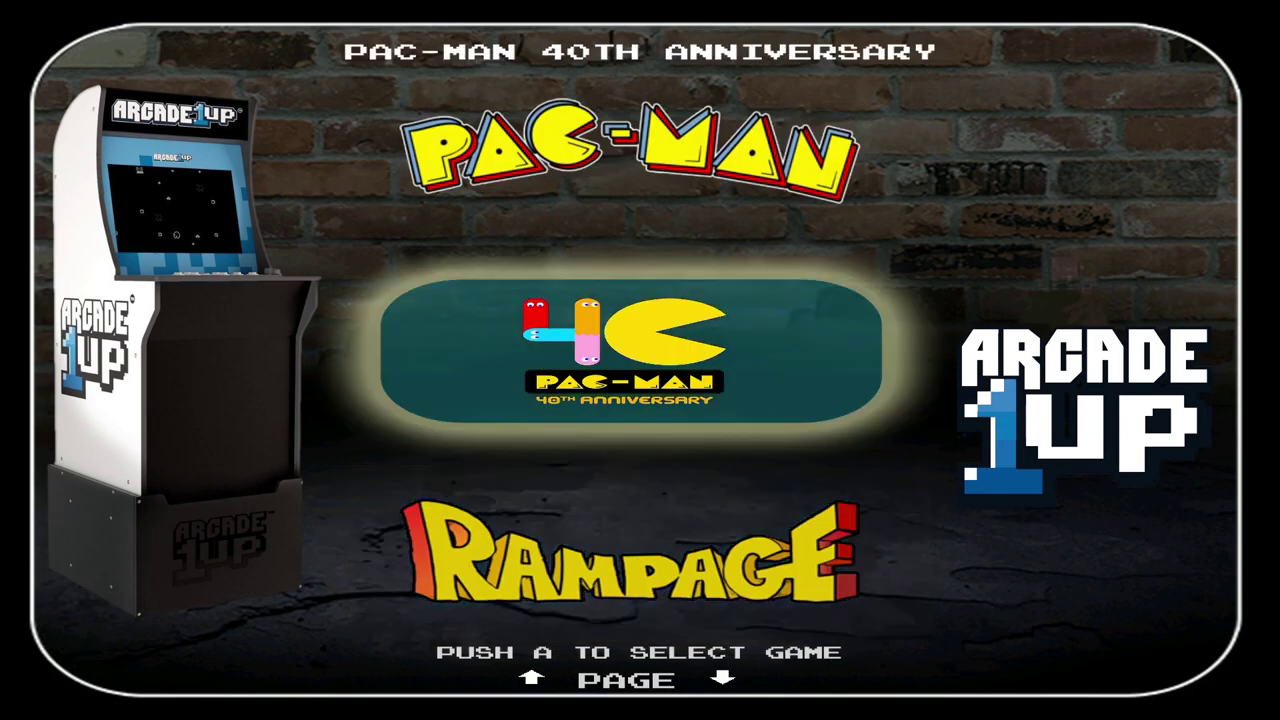
key("Up")
key("Down")
key("Up")
key("Down")
key("Down")
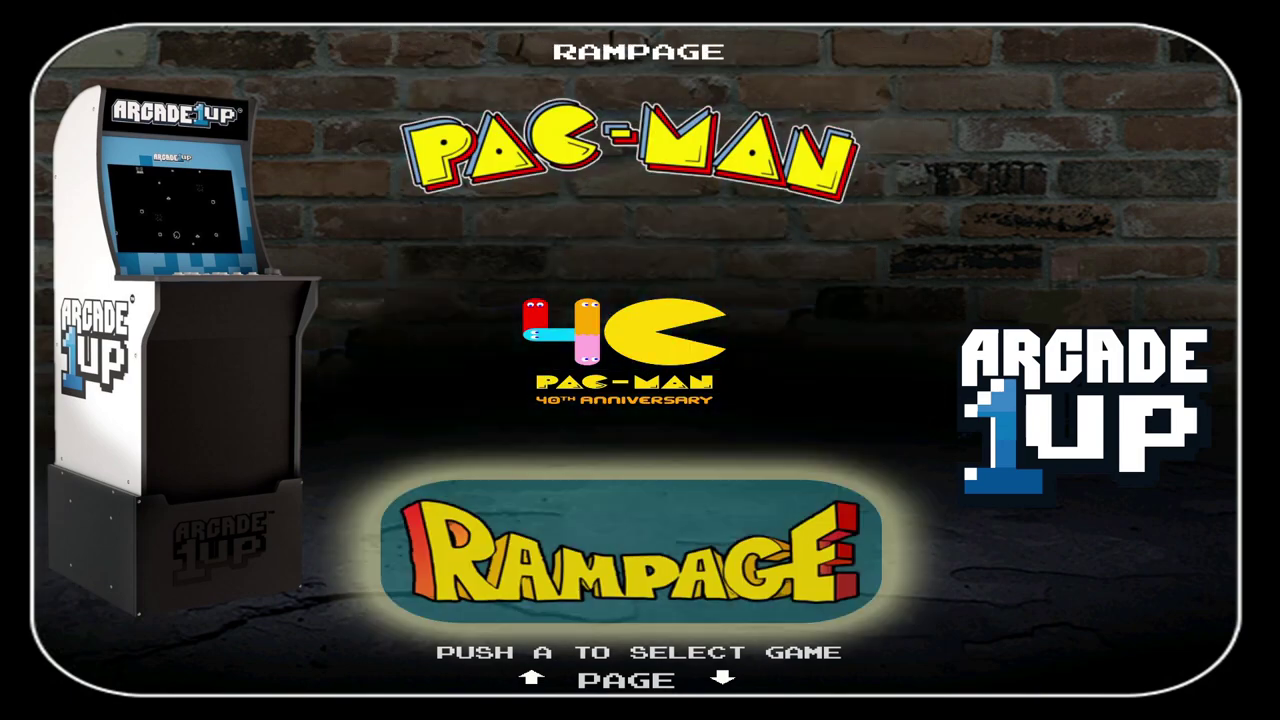
key("Down")
key("Down")
key("Down")
key("Down")
key("Down")
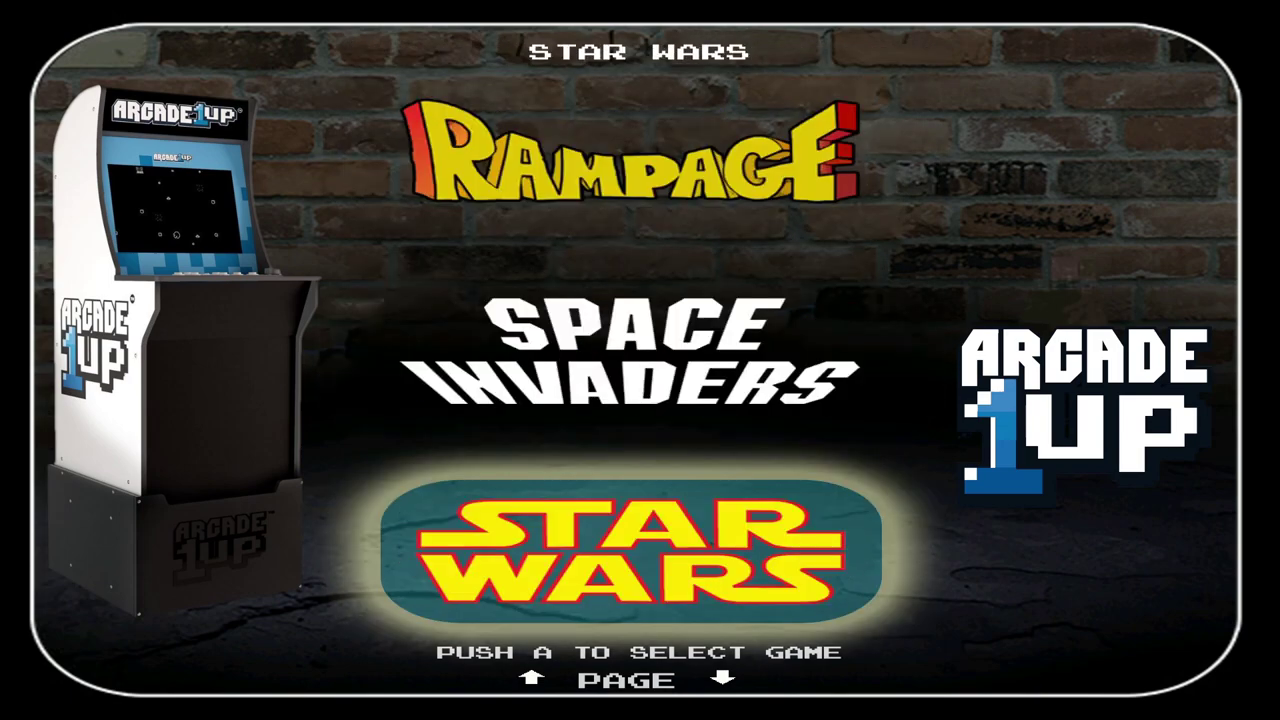
key("Down")
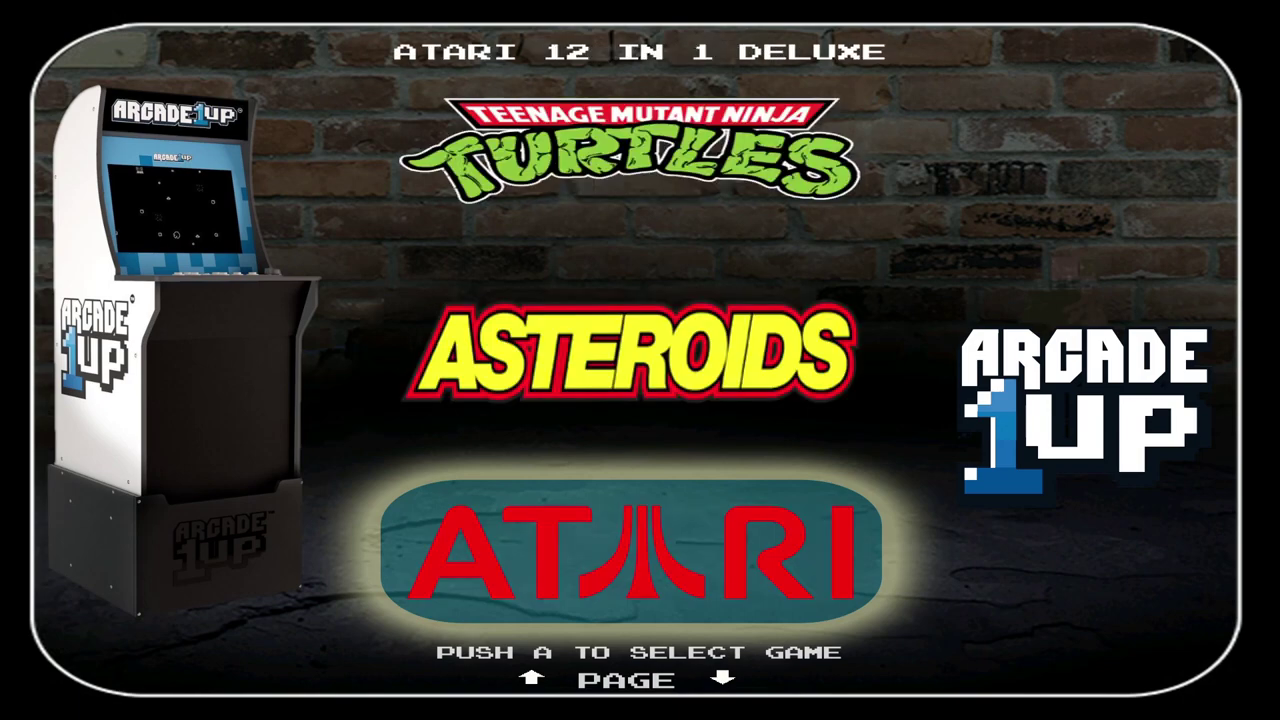
Step: Open the Asteroids collection and highlight Asteroids Deluxe
key("Up")
key("Return")
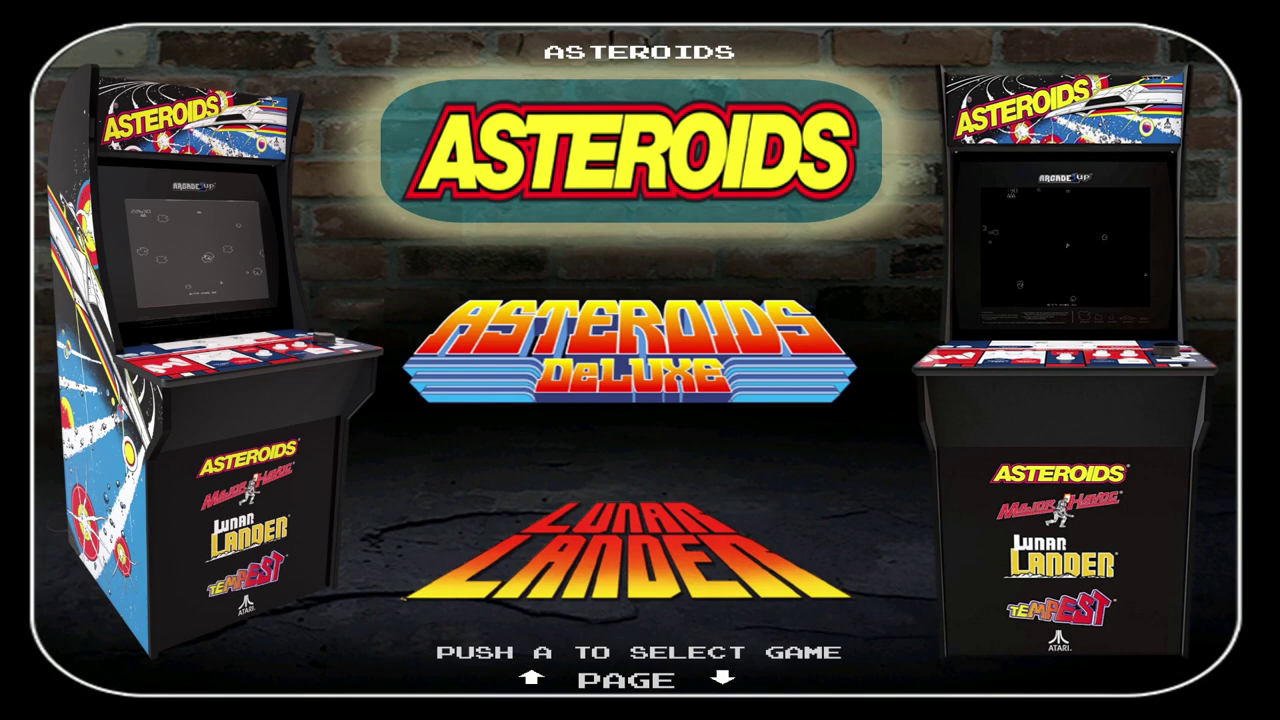
key("Down")
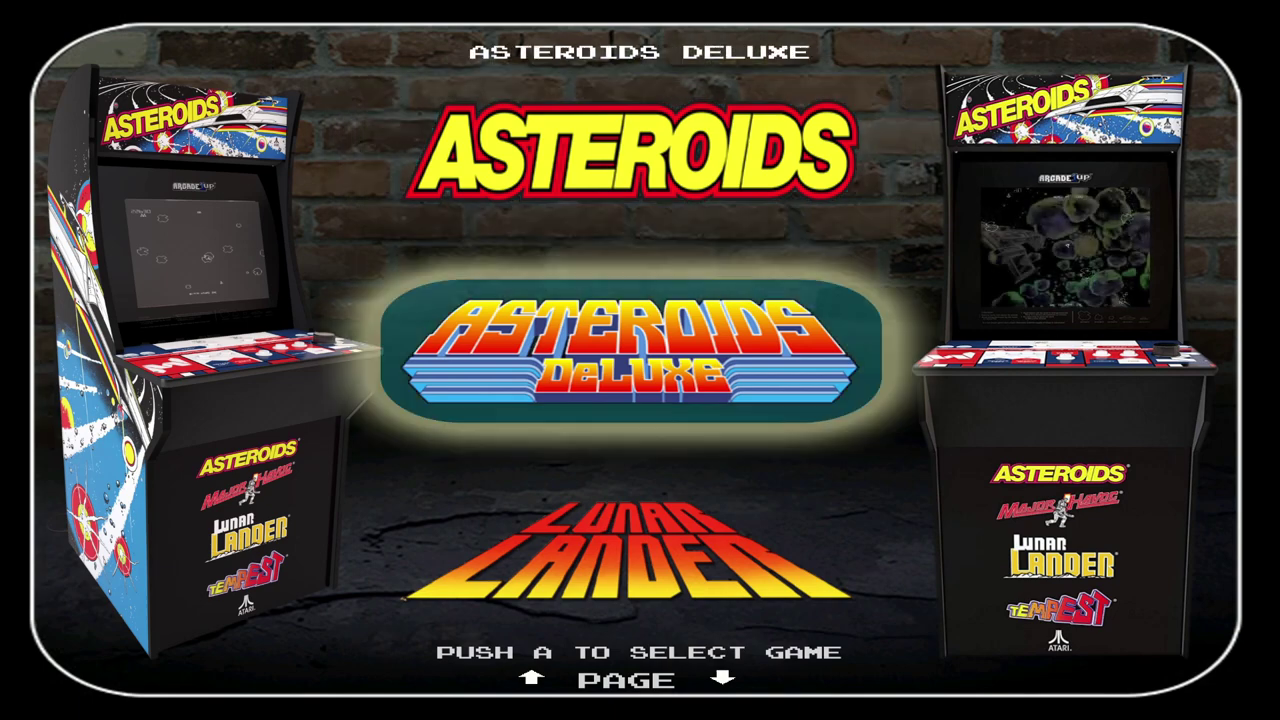